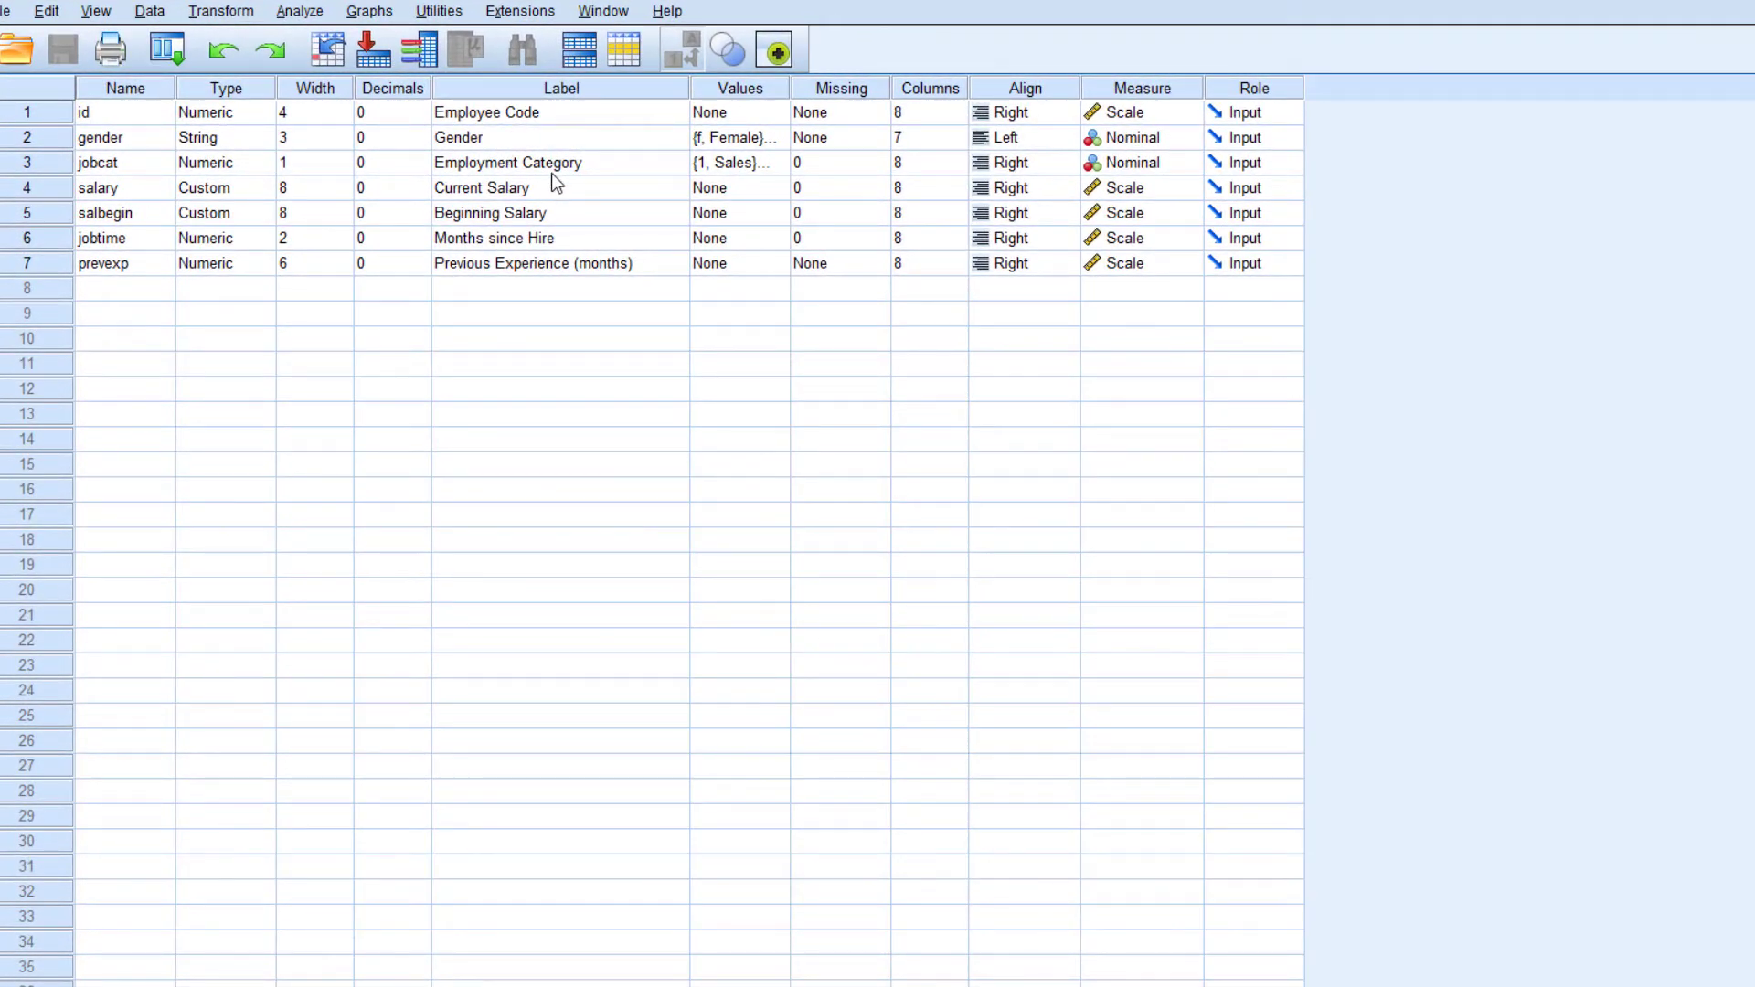
- Review the labels of the salary, salbegin, jobtime and prevexp variables in Variable View
click(485, 194)
click(491, 218)
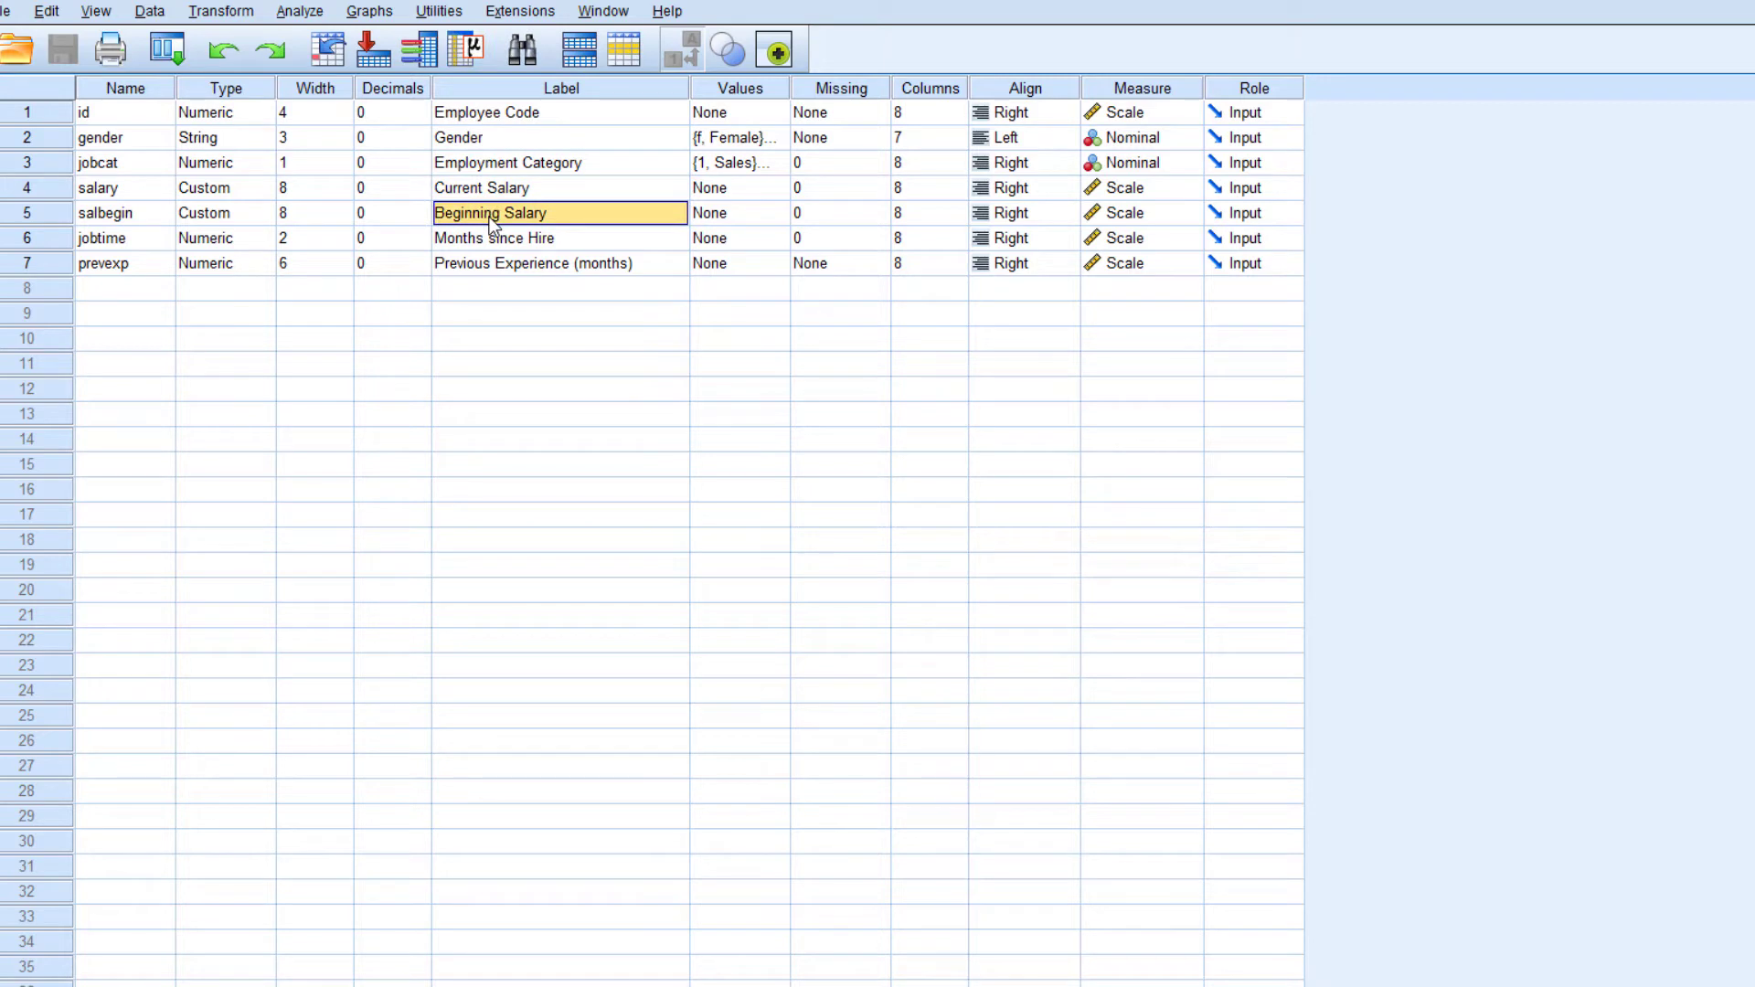
click(519, 243)
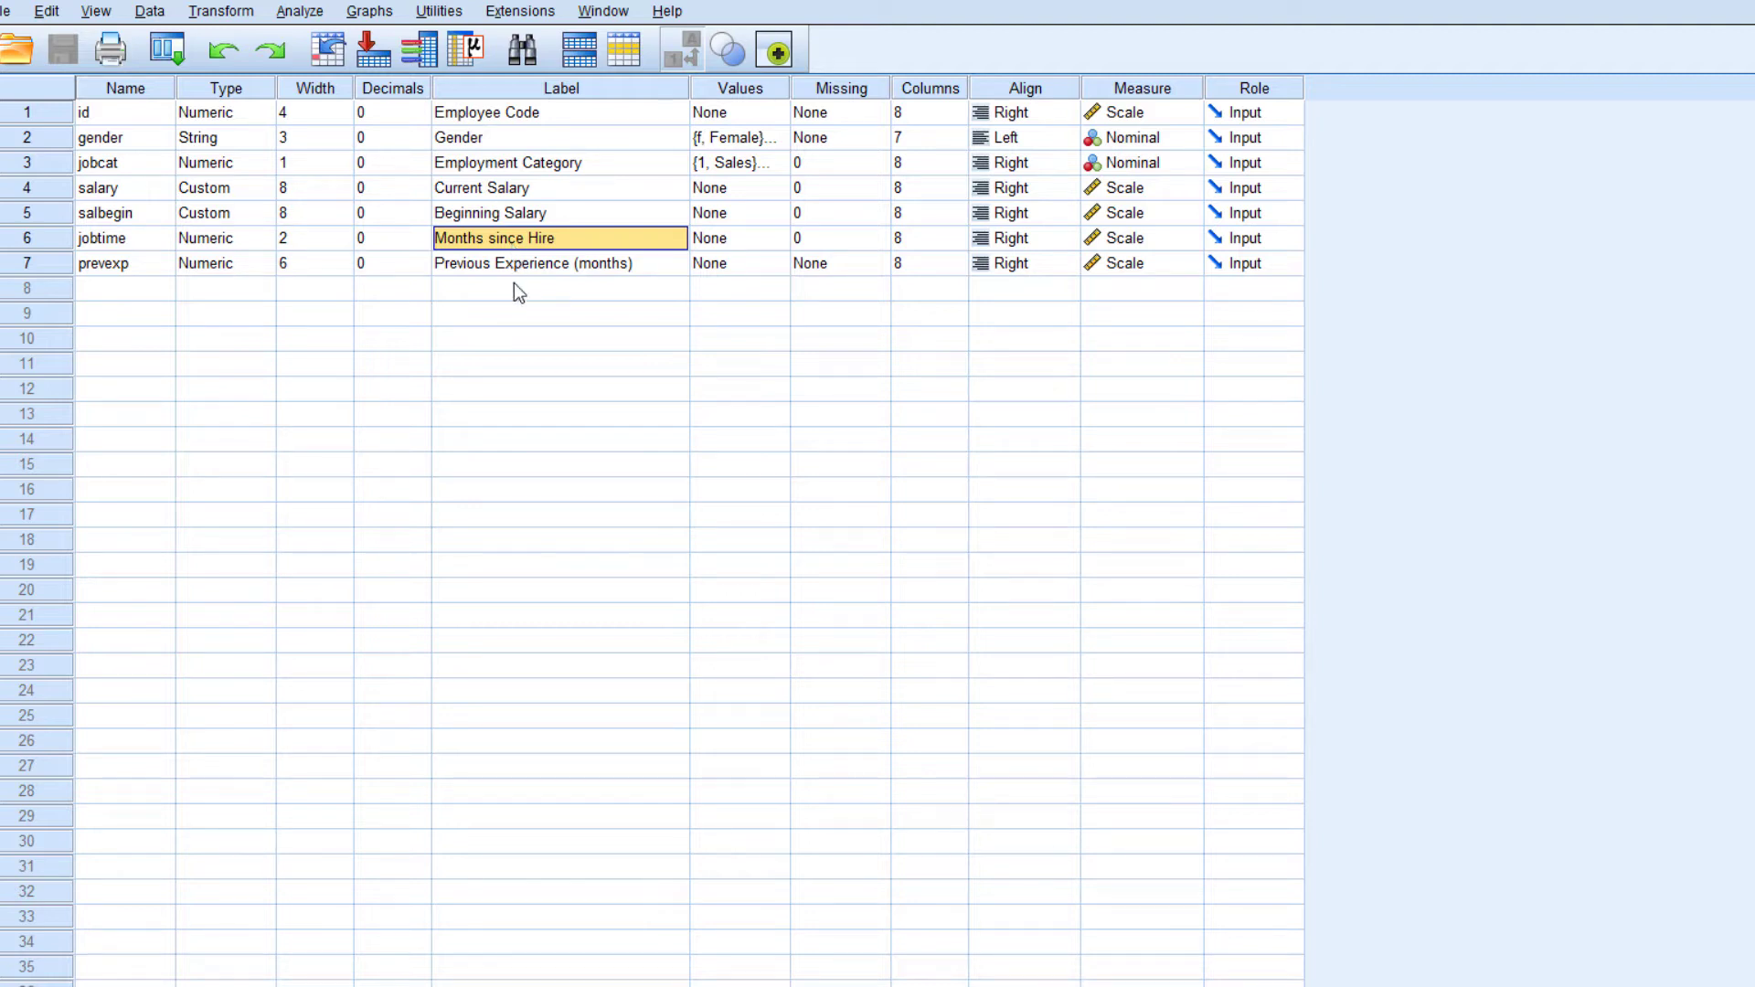
click(514, 267)
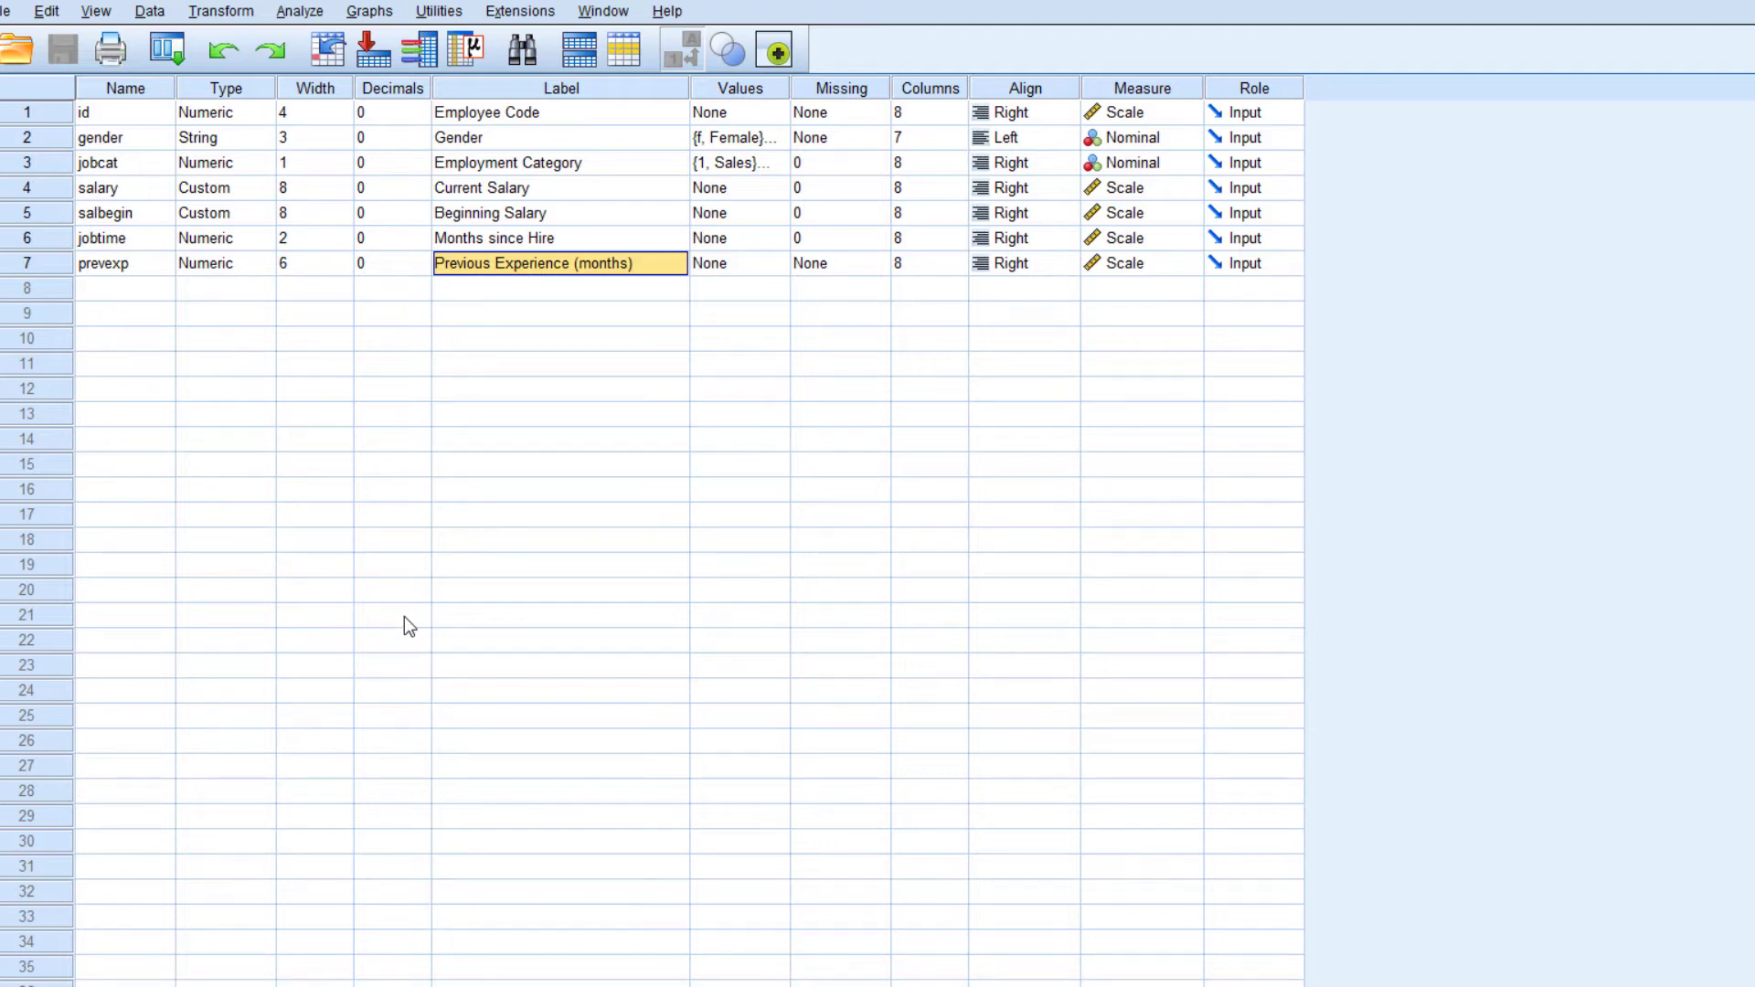
- Switch to Data View and look through the employee records from the first case to the last and back
key(ctrl+t)
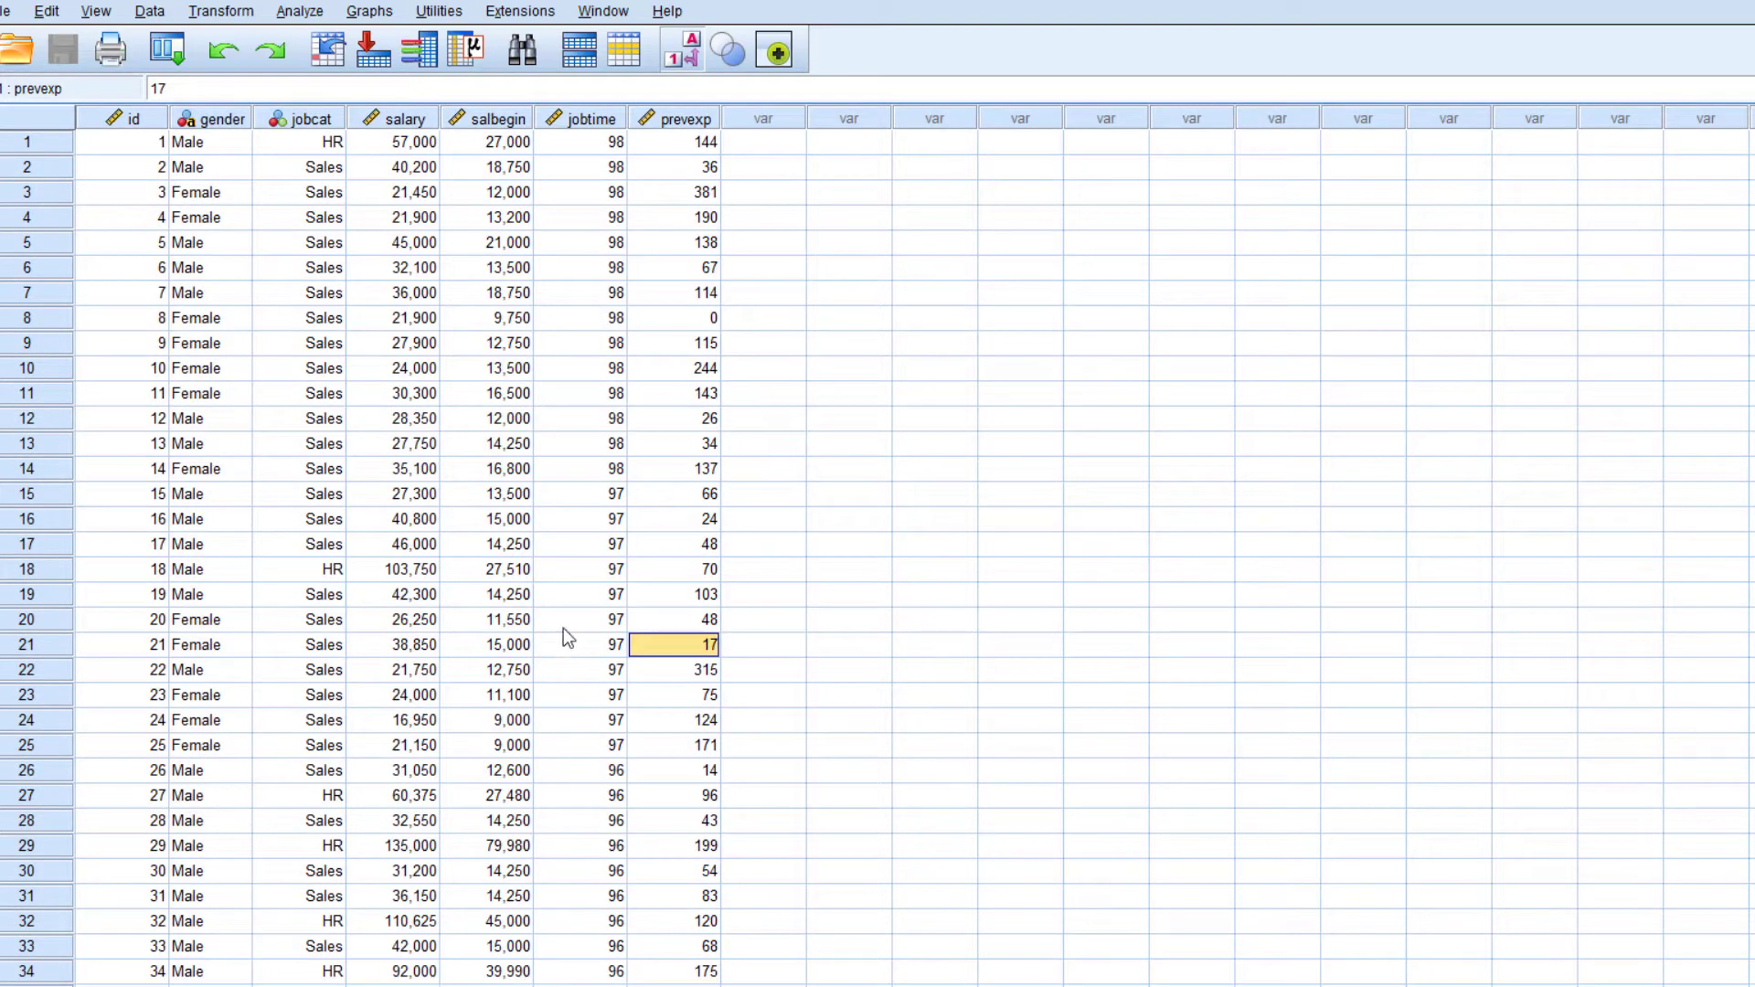
scroll(540, 535, down, 20)
scroll(544, 543, down, 20)
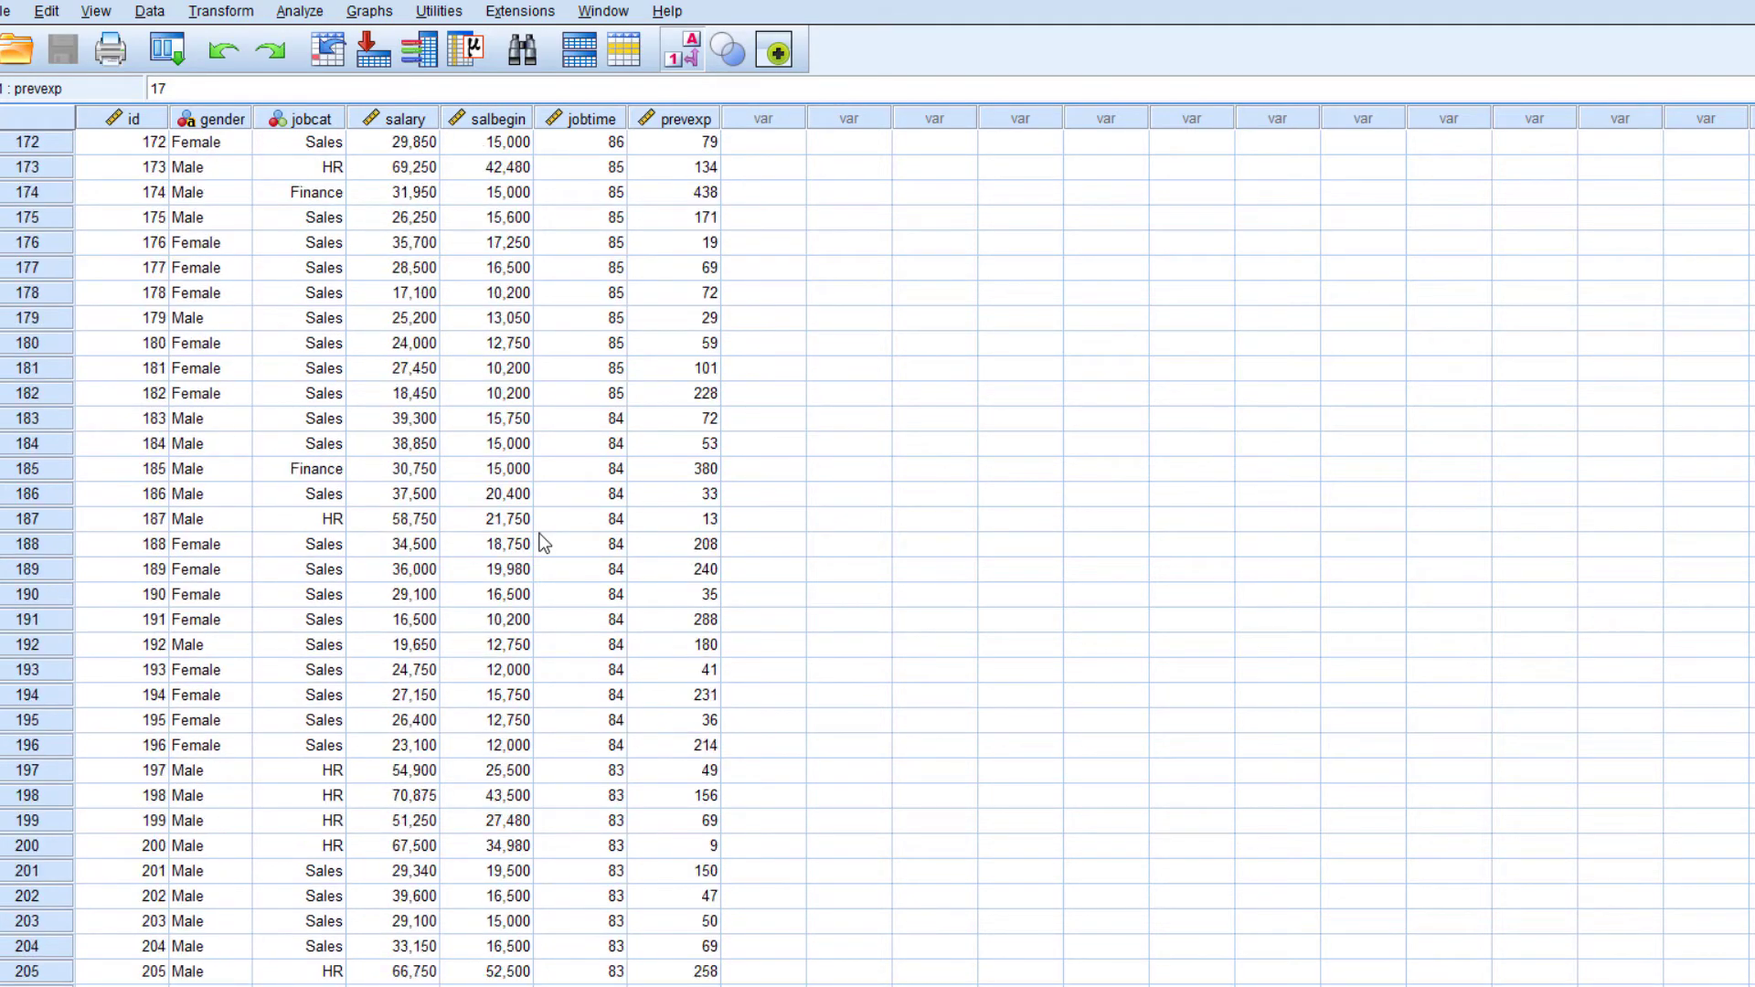
scroll(544, 543, down, 20)
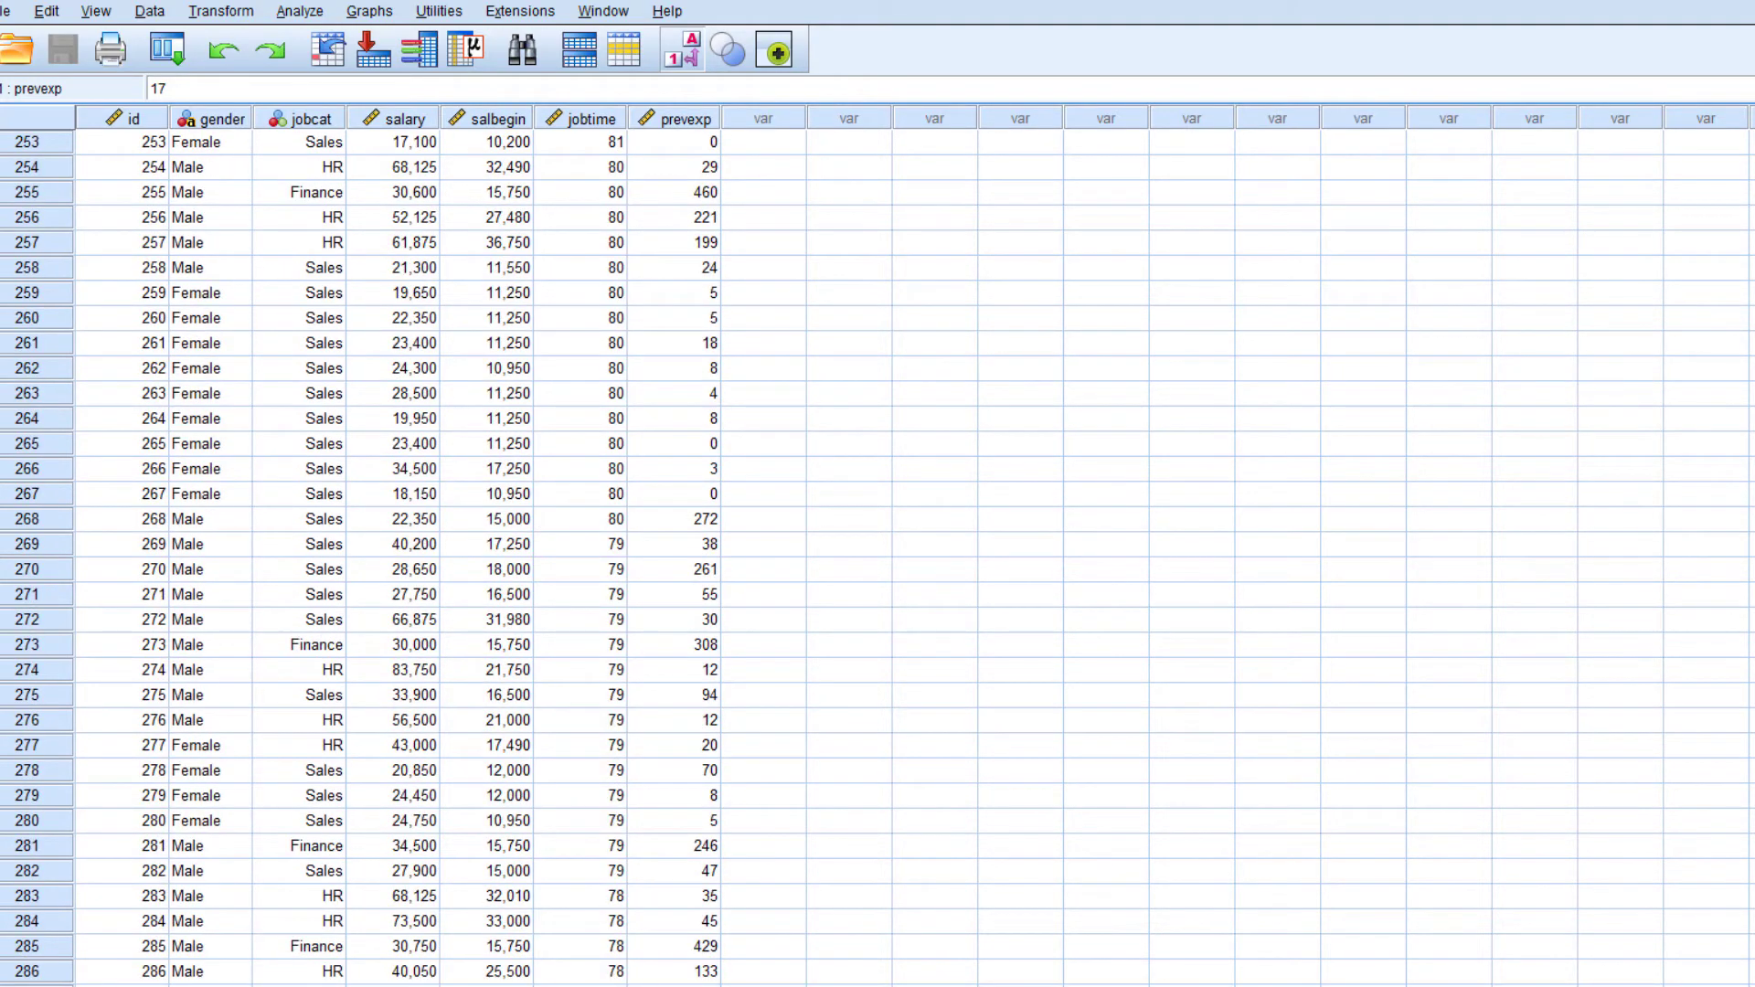
scroll(878, 557, down, 20)
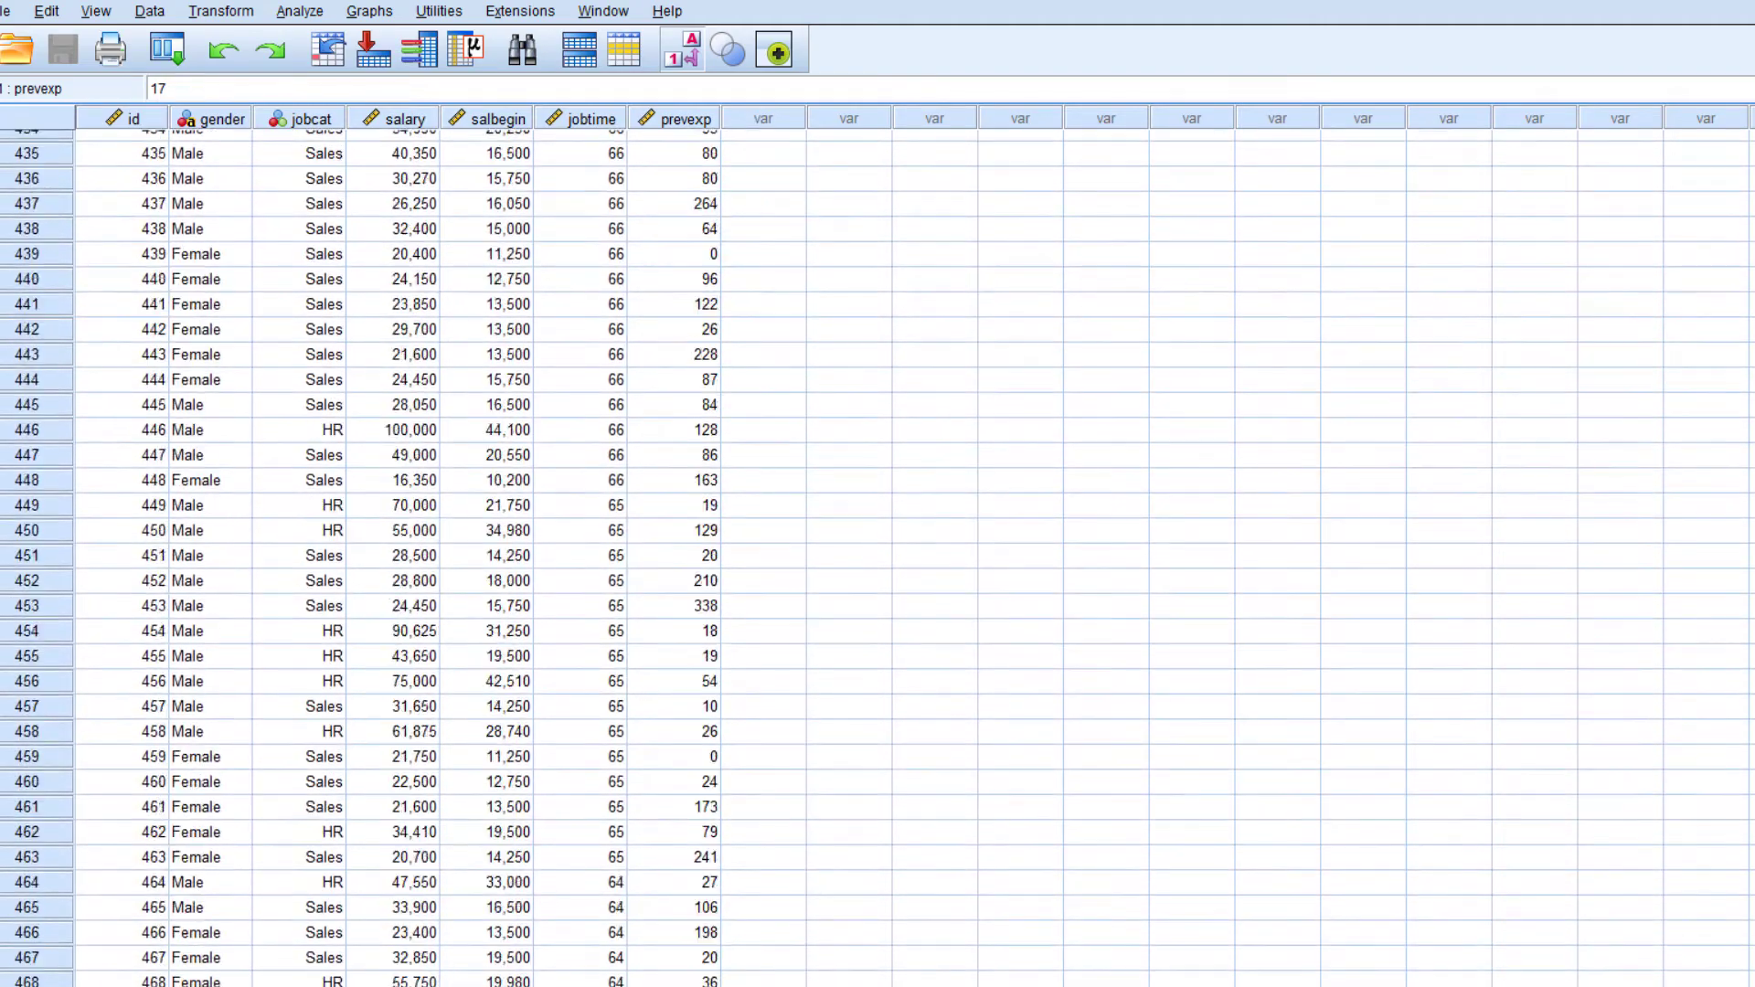
scroll(877, 558, up, 20)
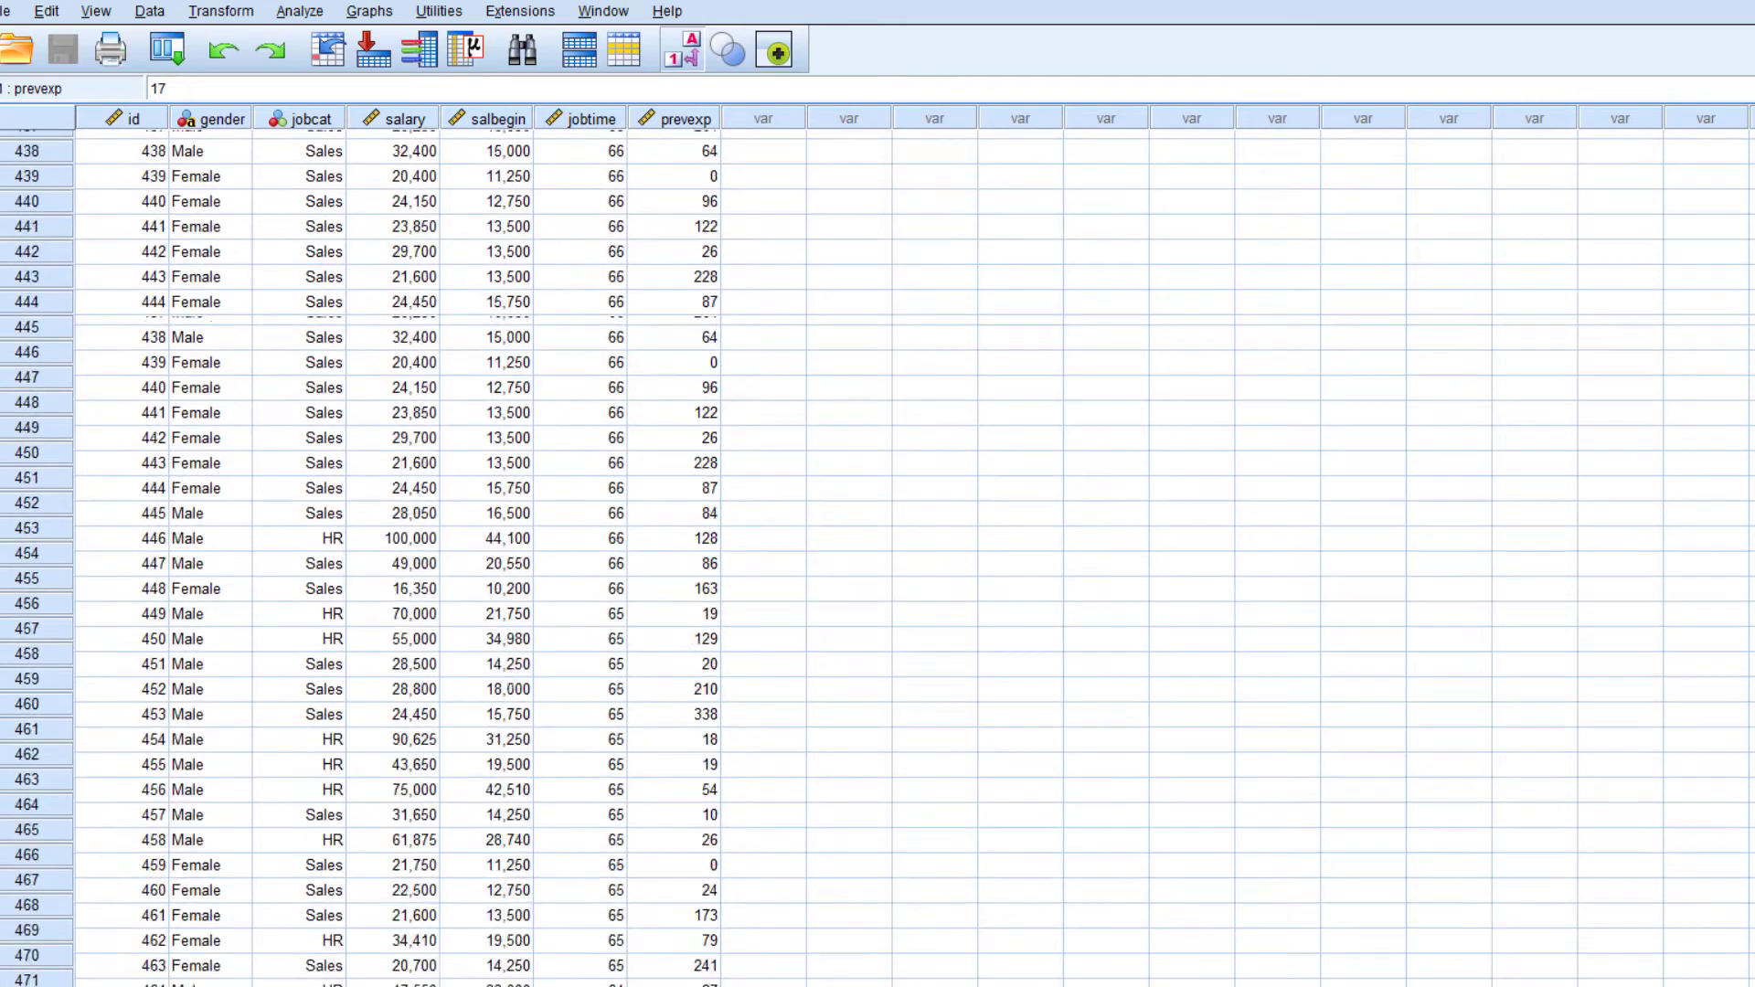
scroll(1015, 484, up, 11)
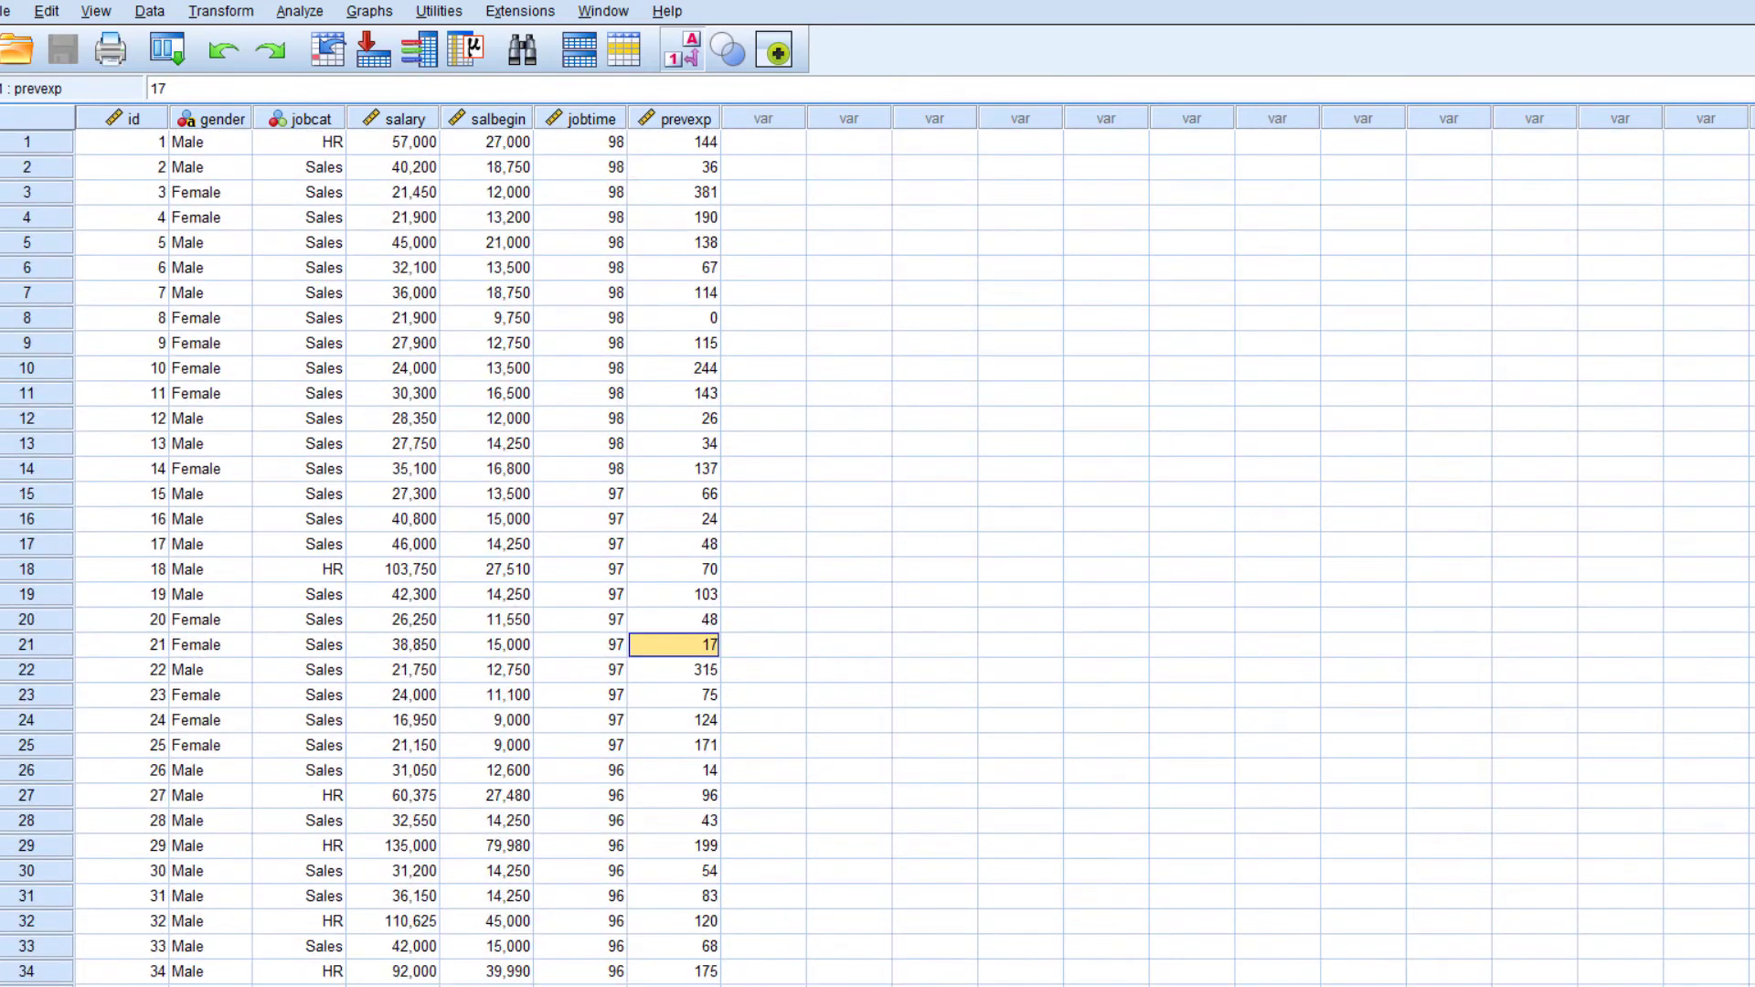
click(504, 277)
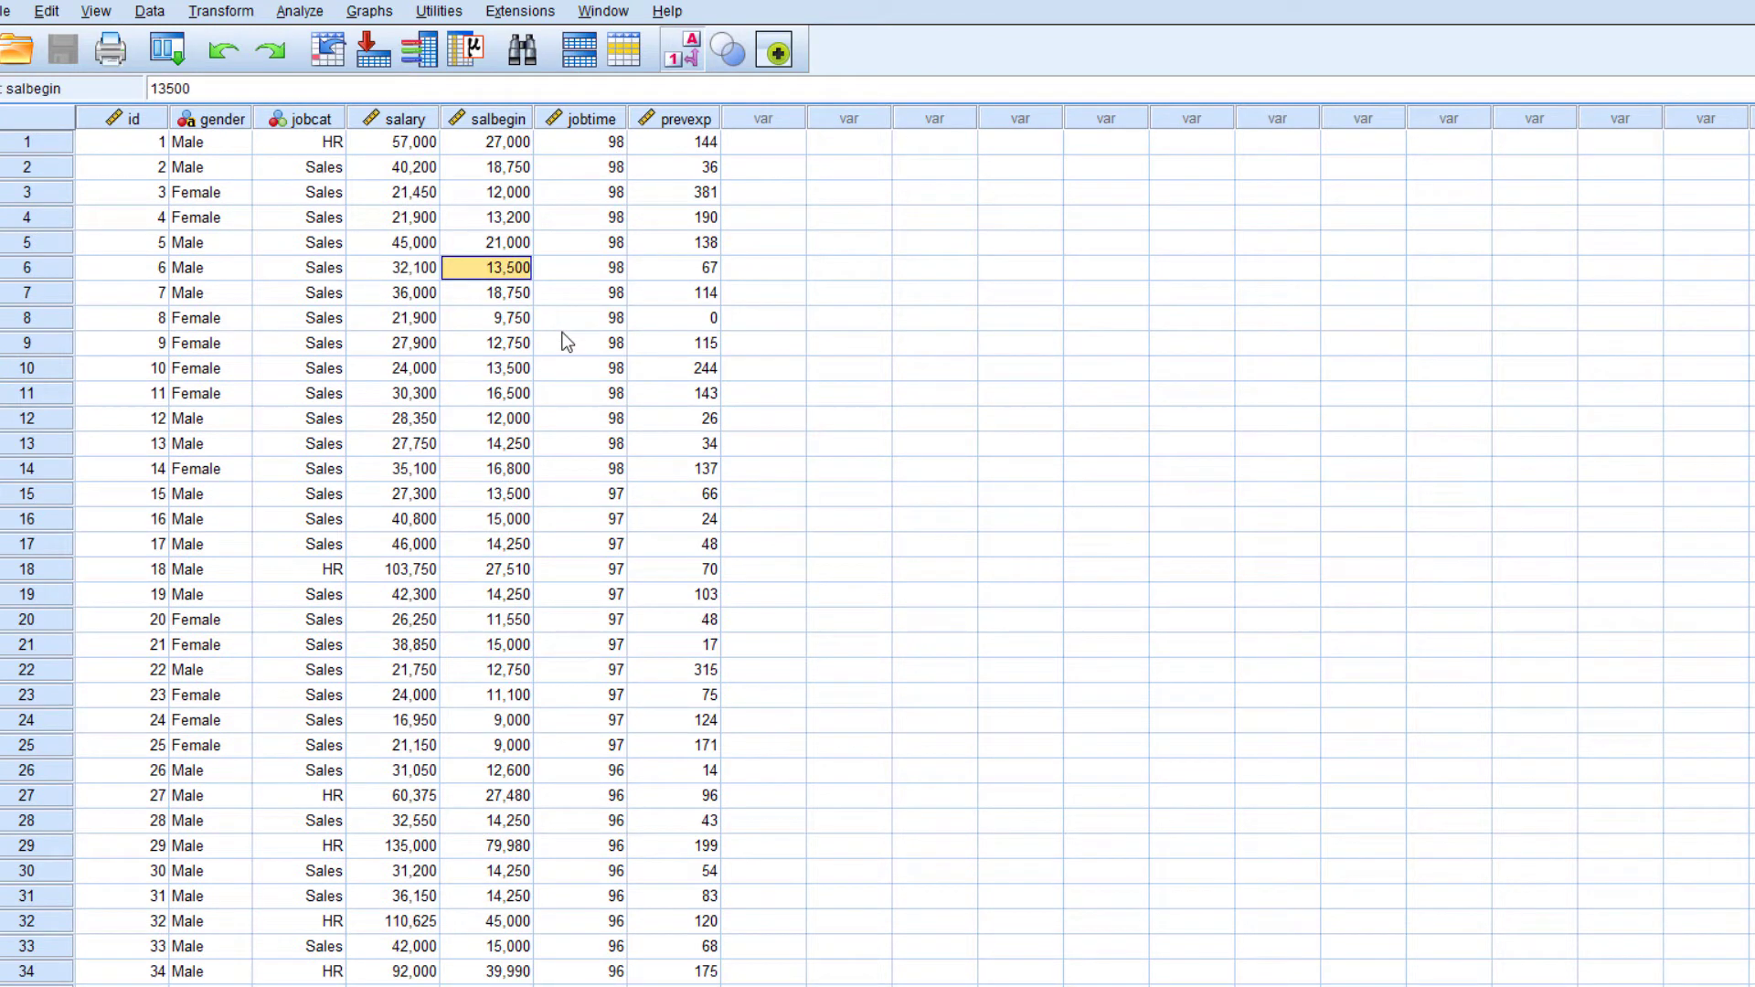
- Open the Chart Builder and place a Simple Bar chart from the Bar gallery onto the chart preview
click(369, 13)
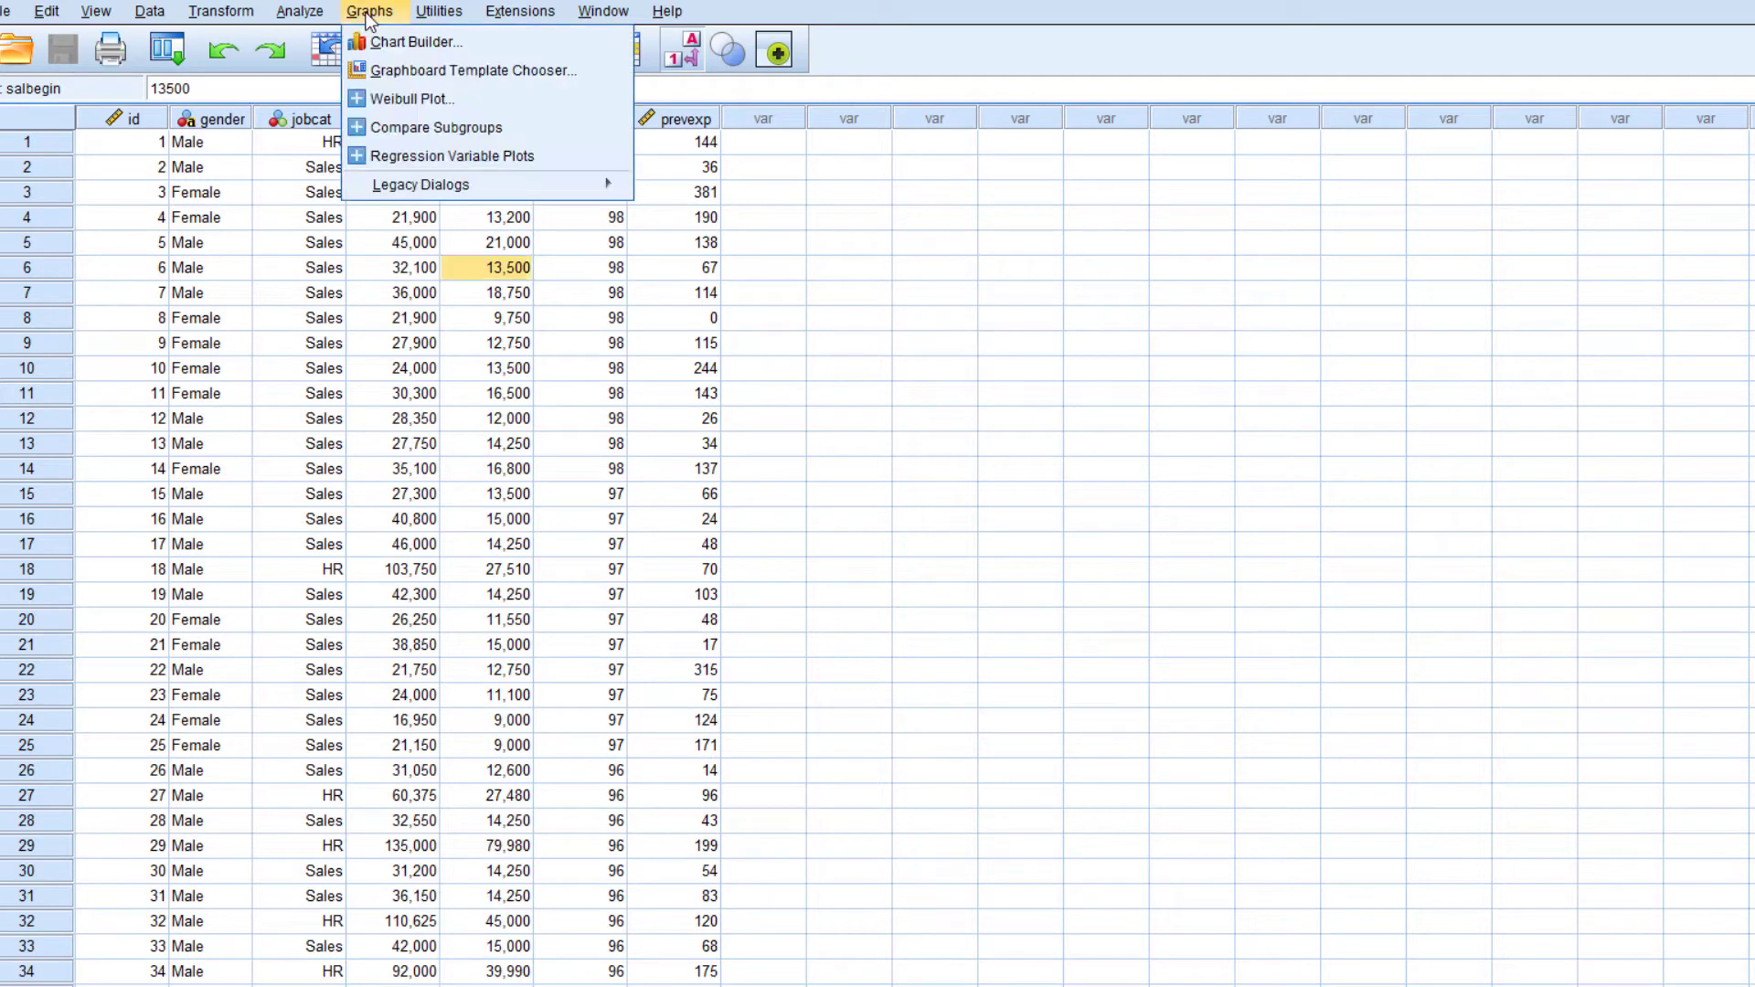
click(428, 42)
drag(1084, 242, 1188, 225)
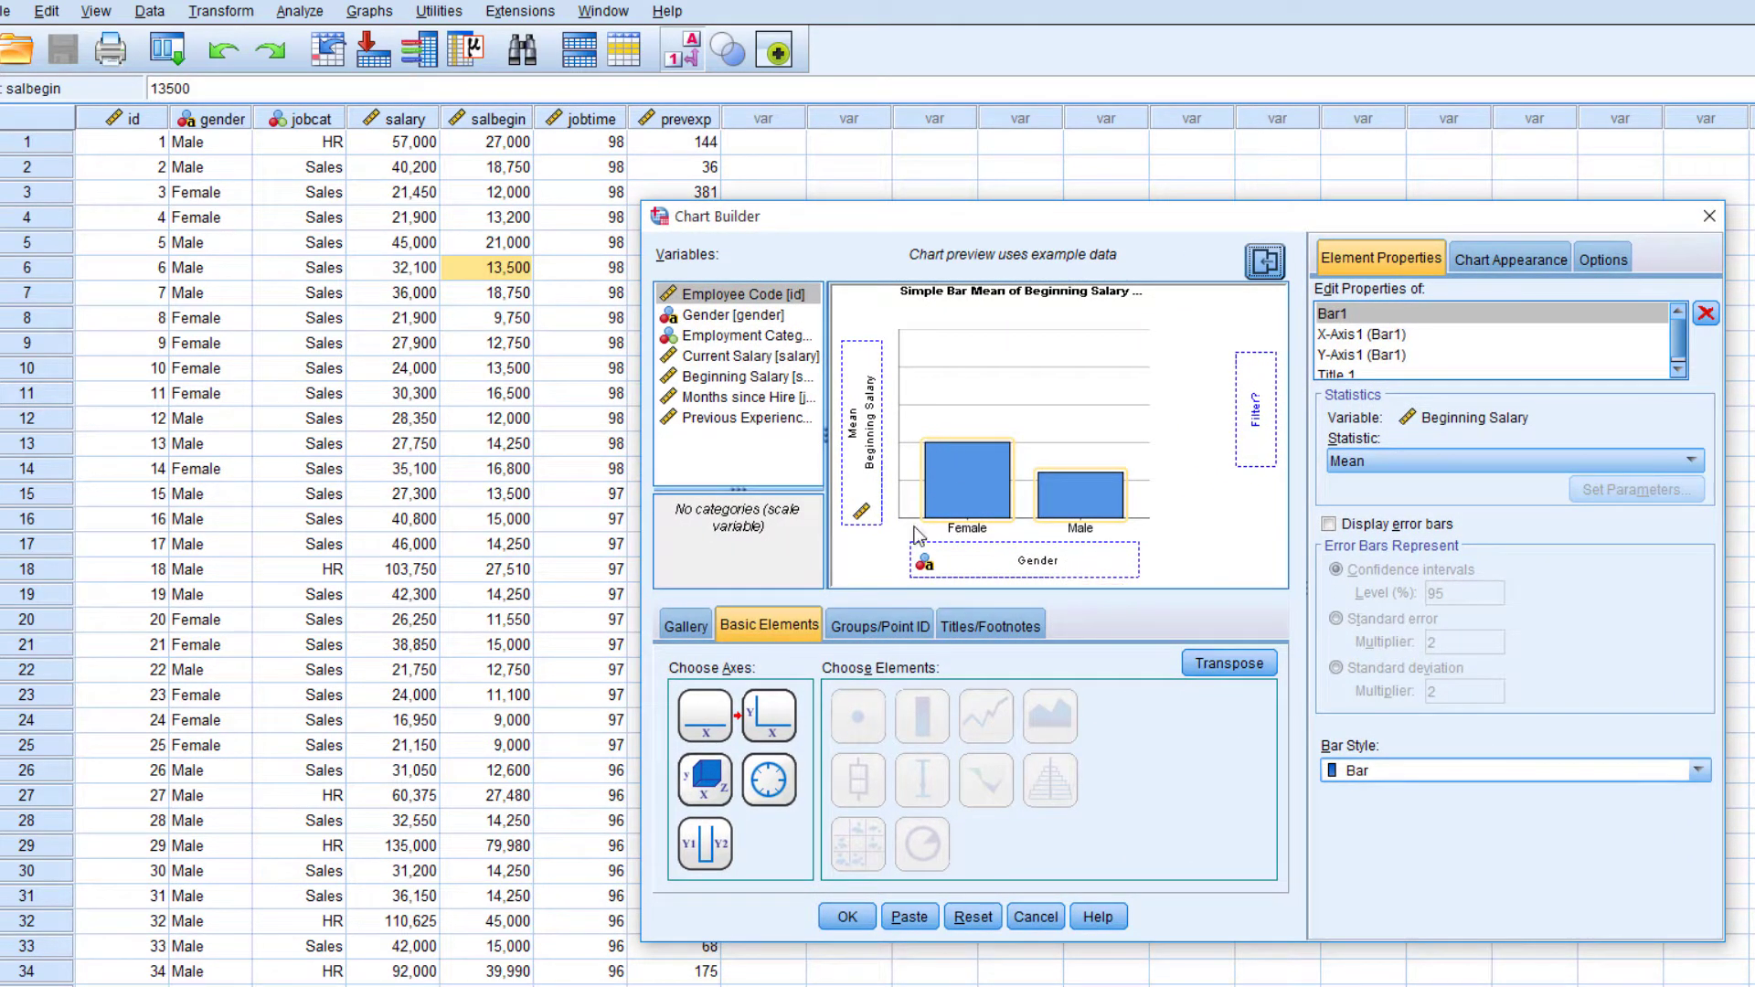
click(687, 624)
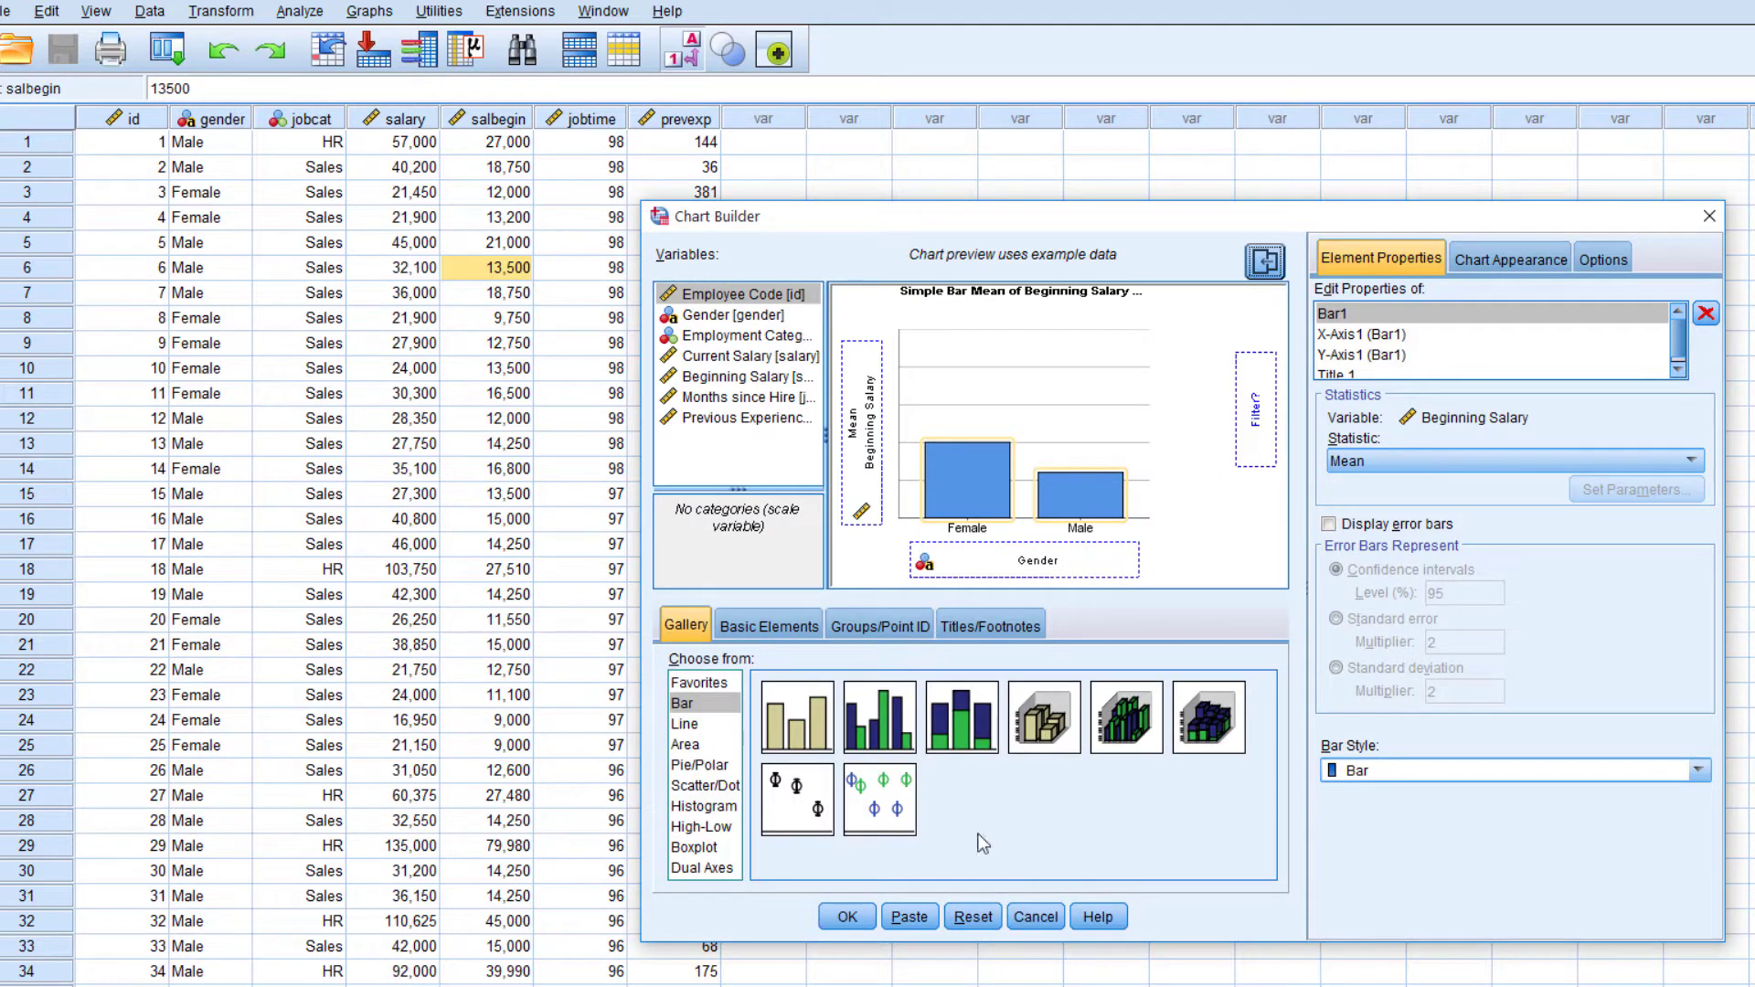
click(693, 703)
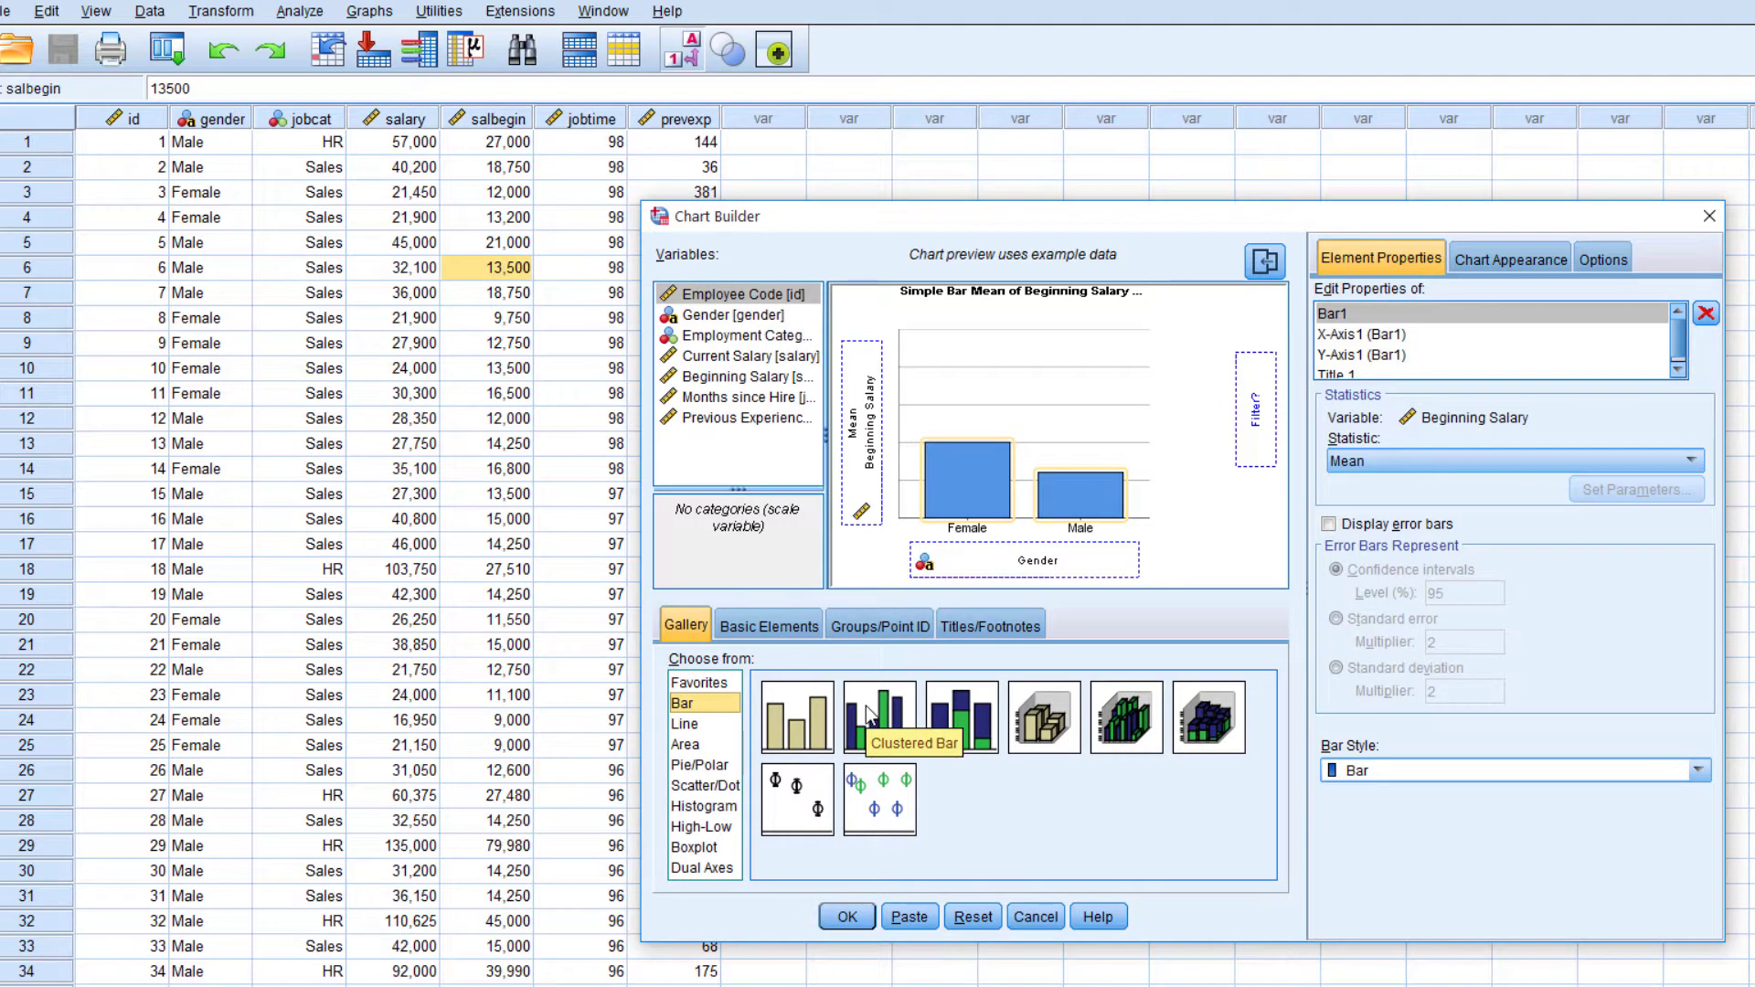
click(816, 726)
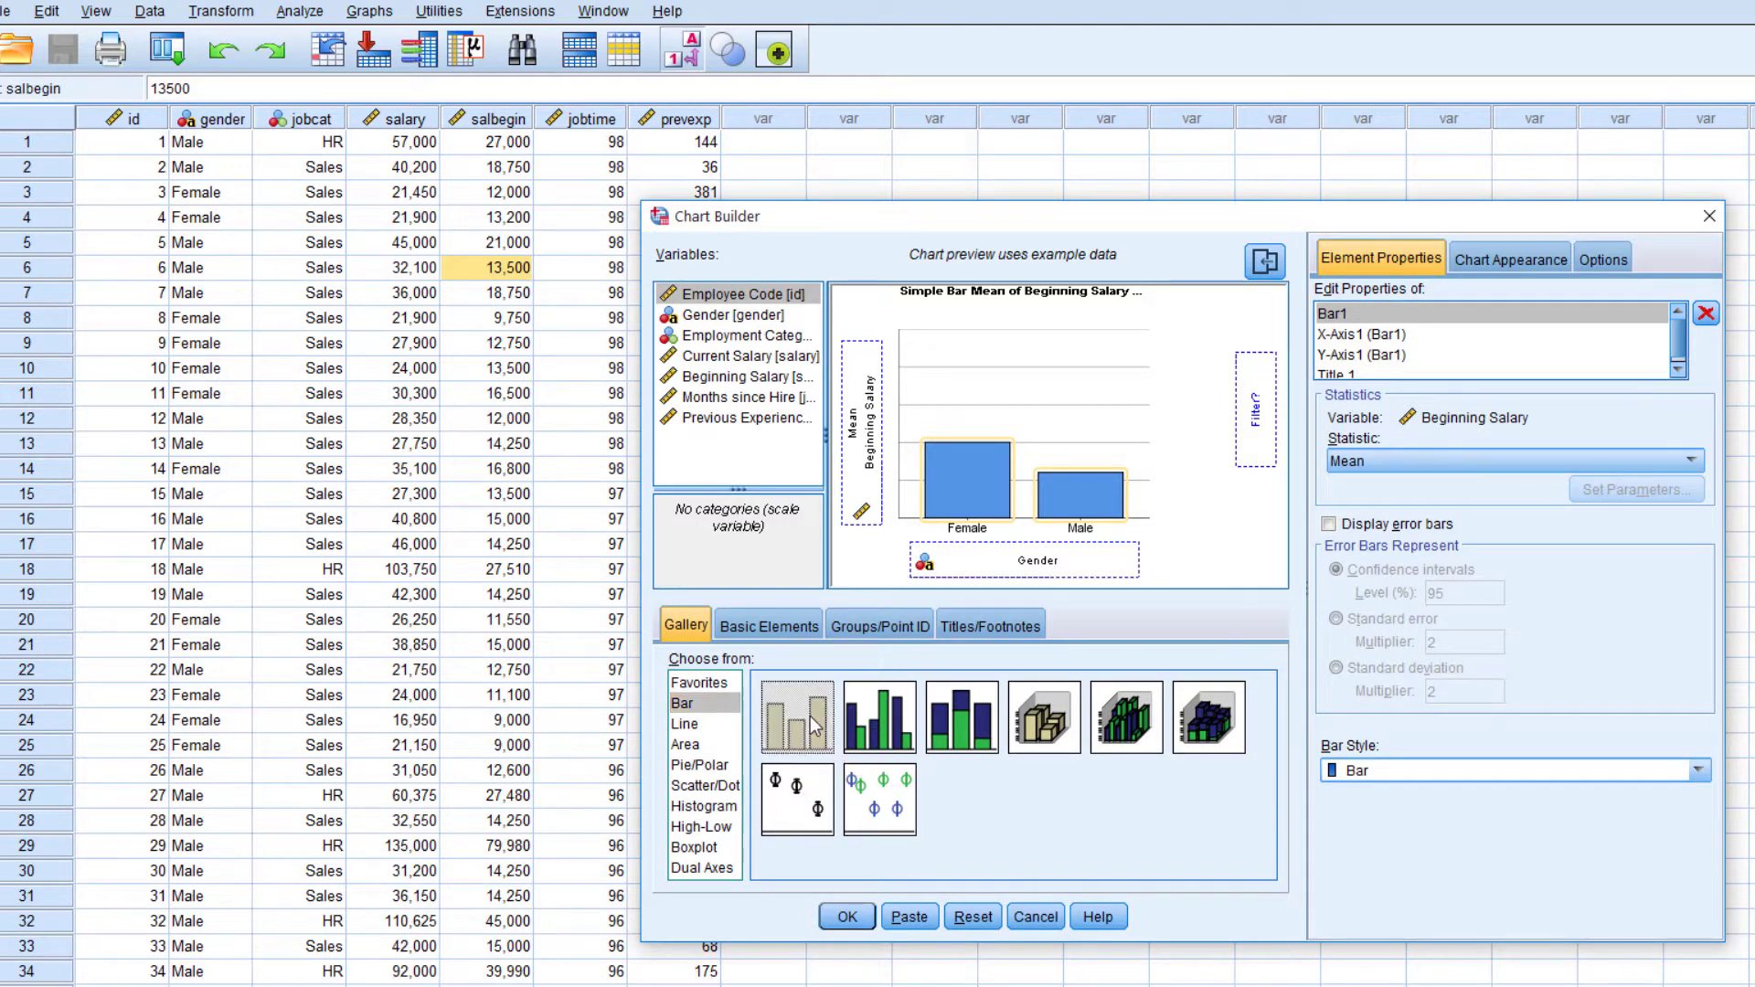
drag(816, 726, 998, 490)
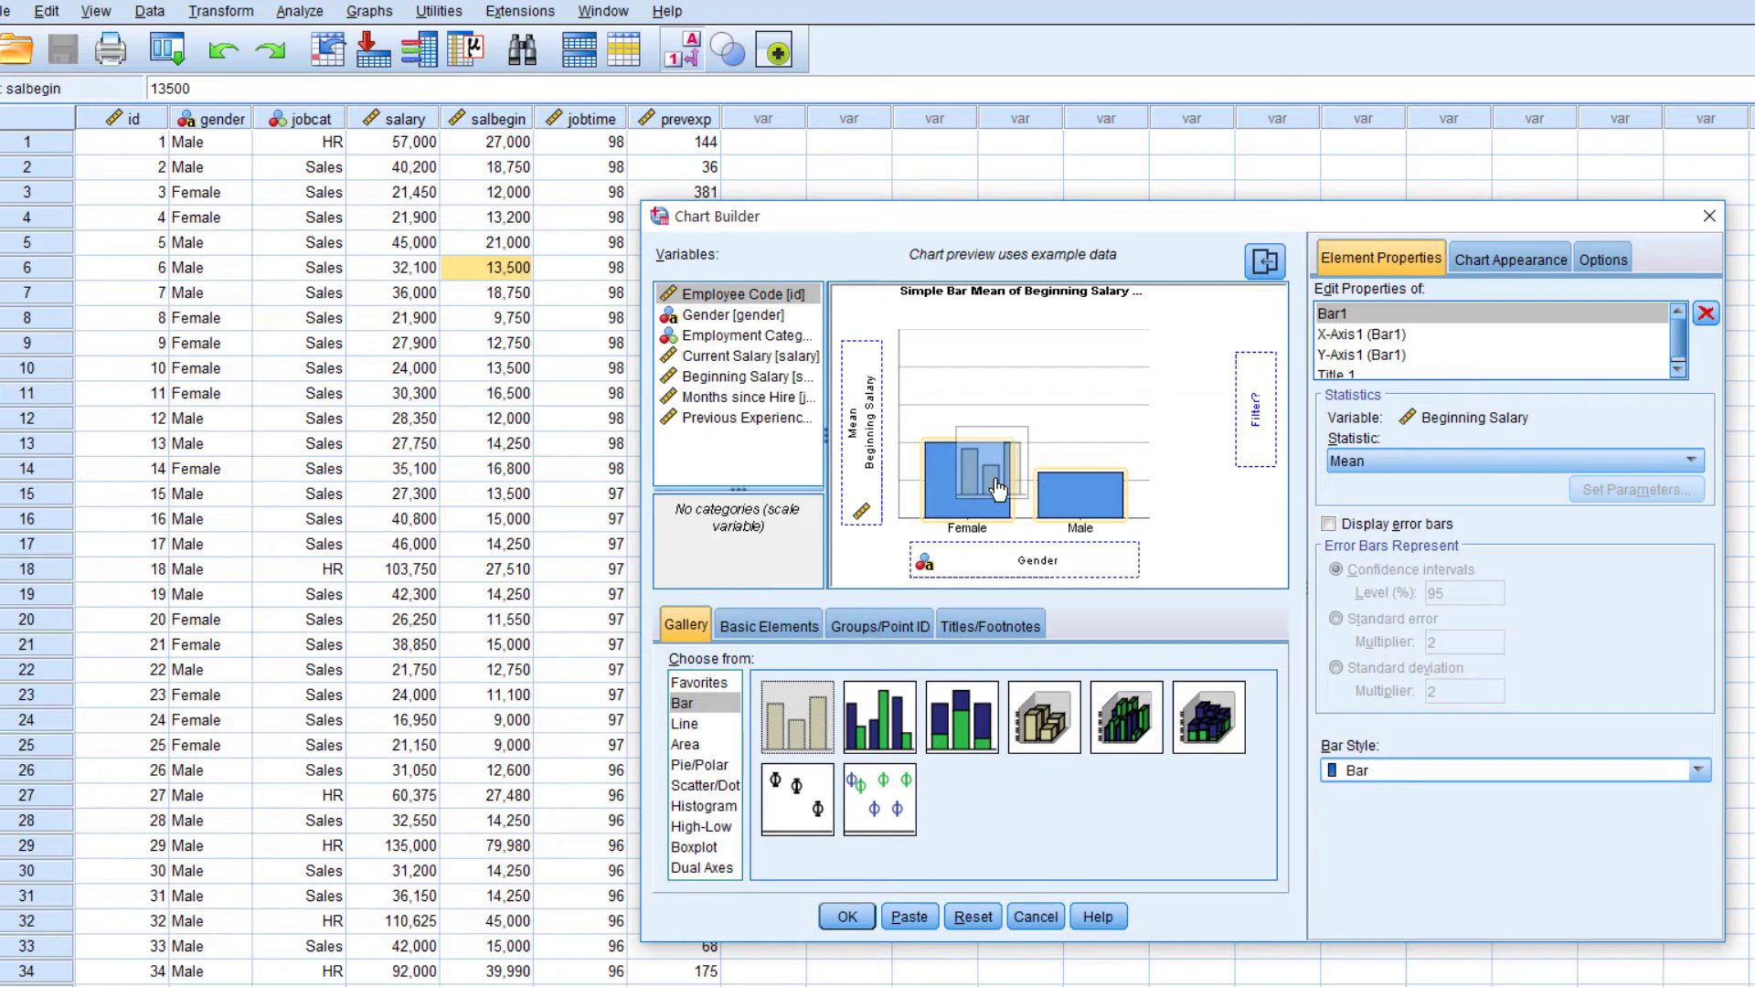
drag(998, 490, 999, 491)
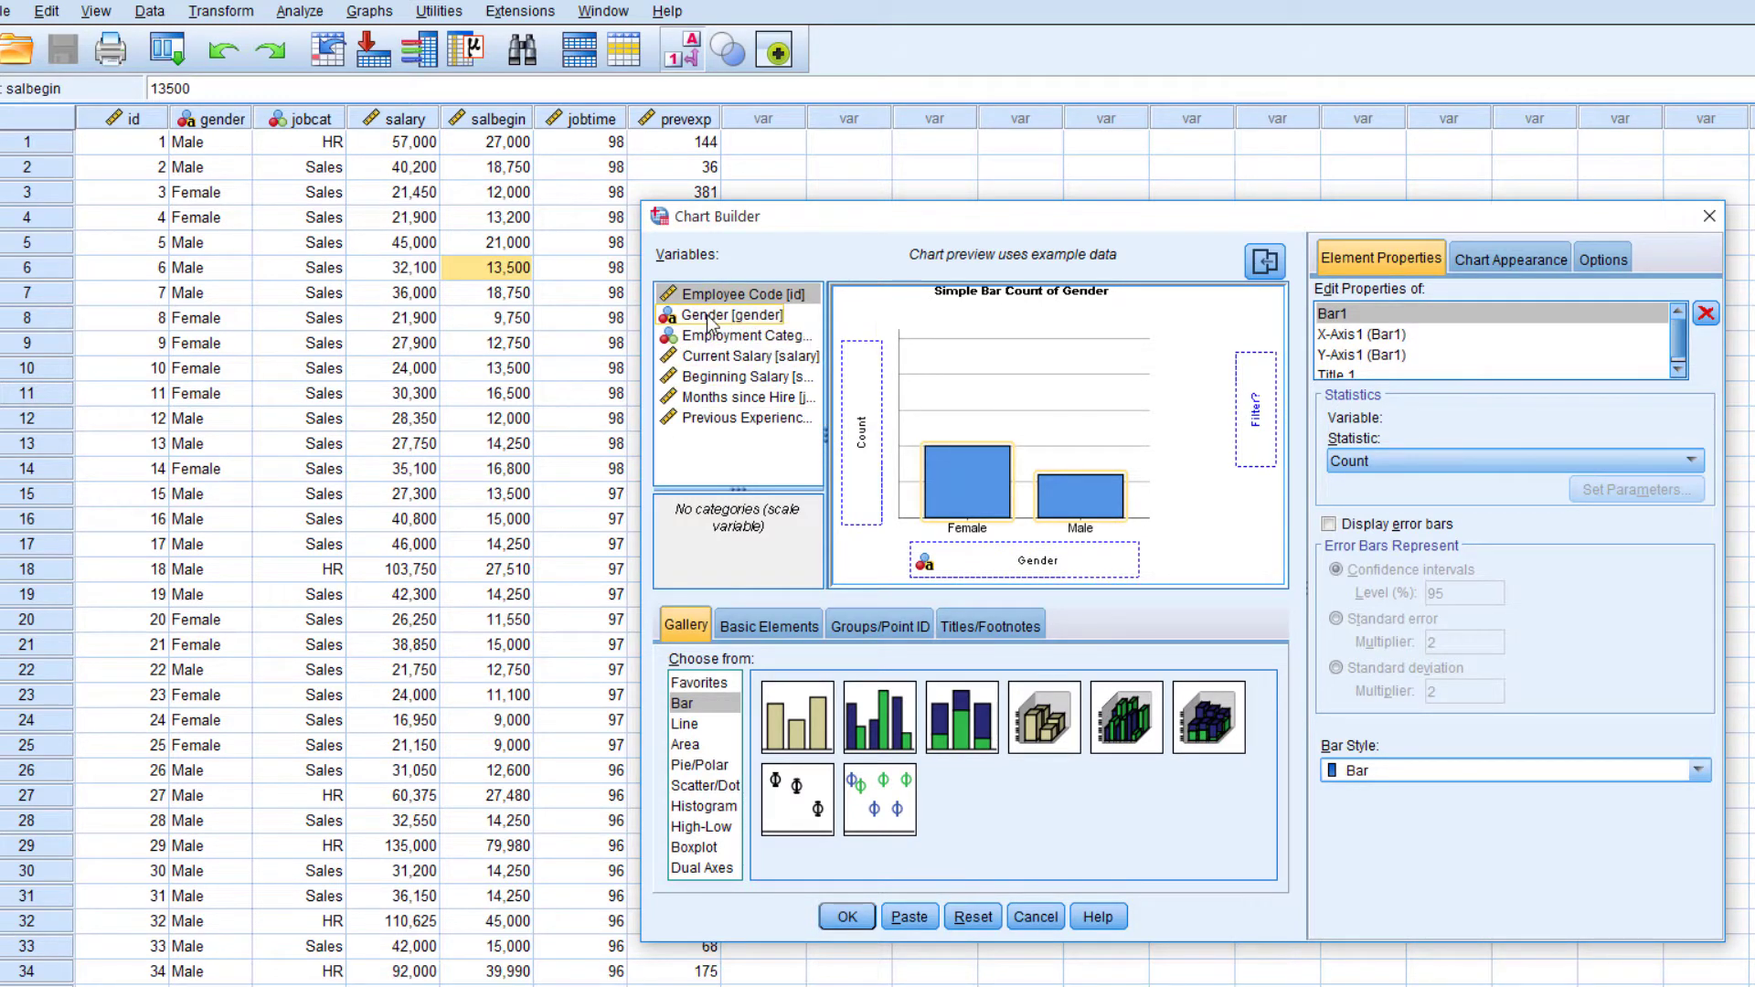
- Assign Gender to the x-axis and generate the simple bar chart of counts
drag(709, 320, 996, 555)
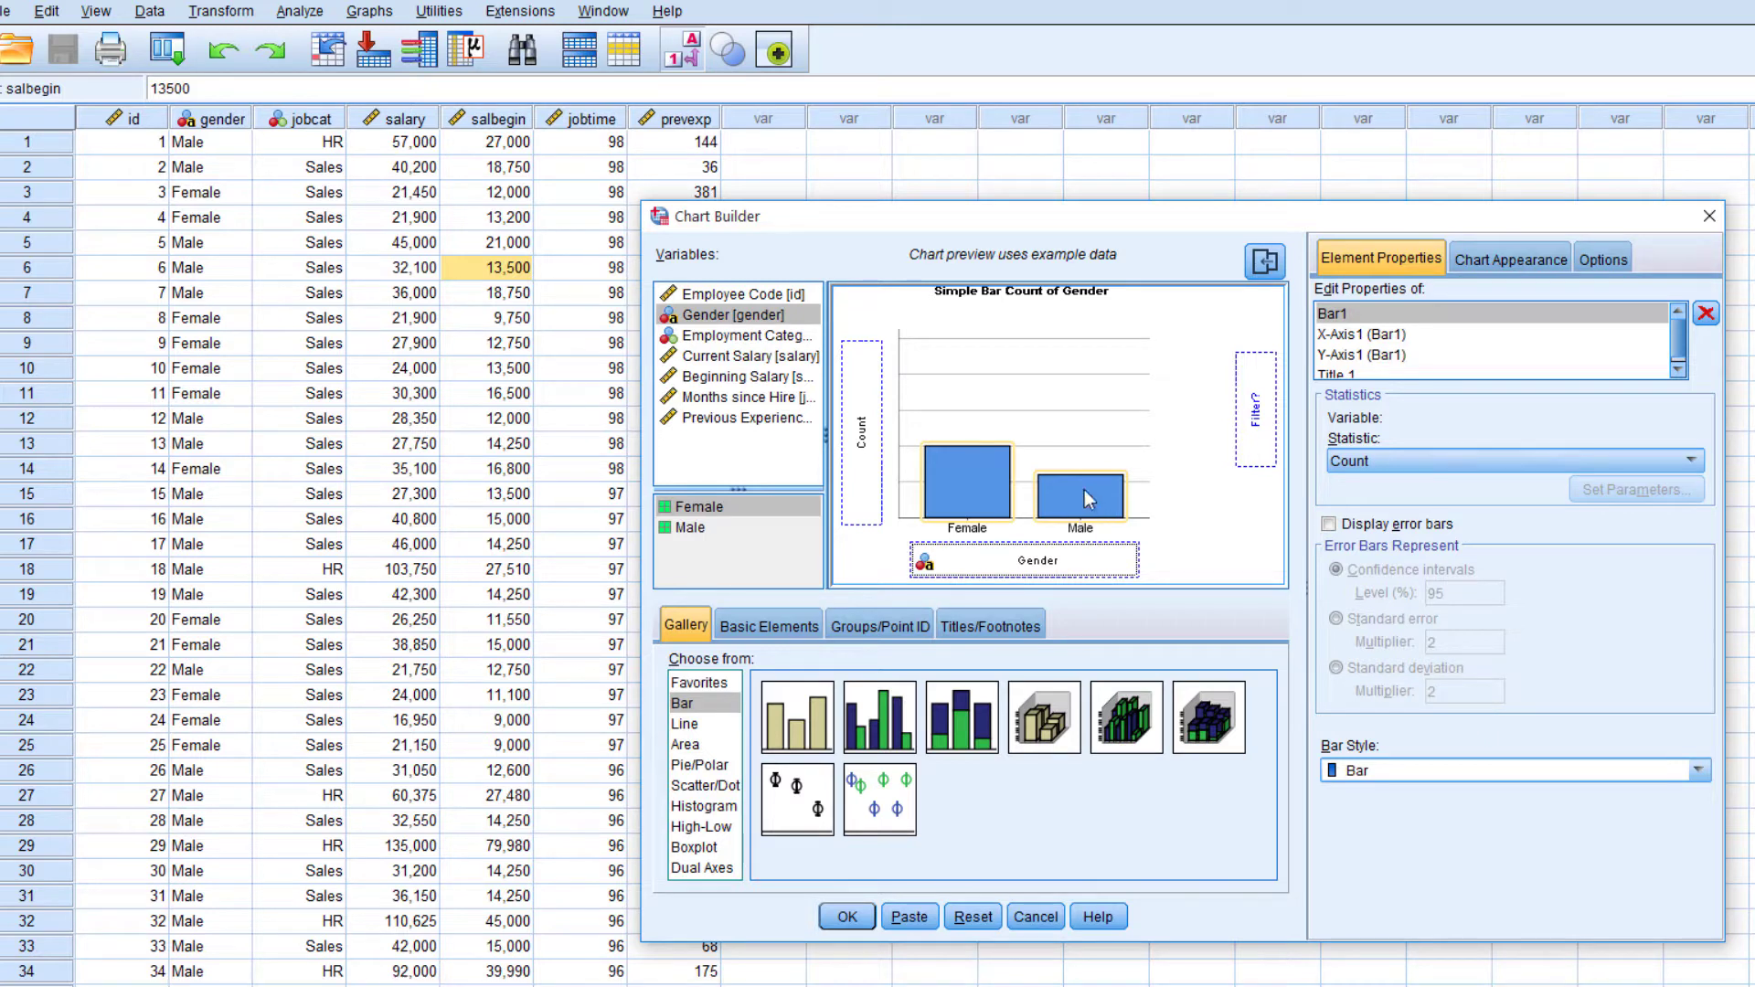
click(861, 919)
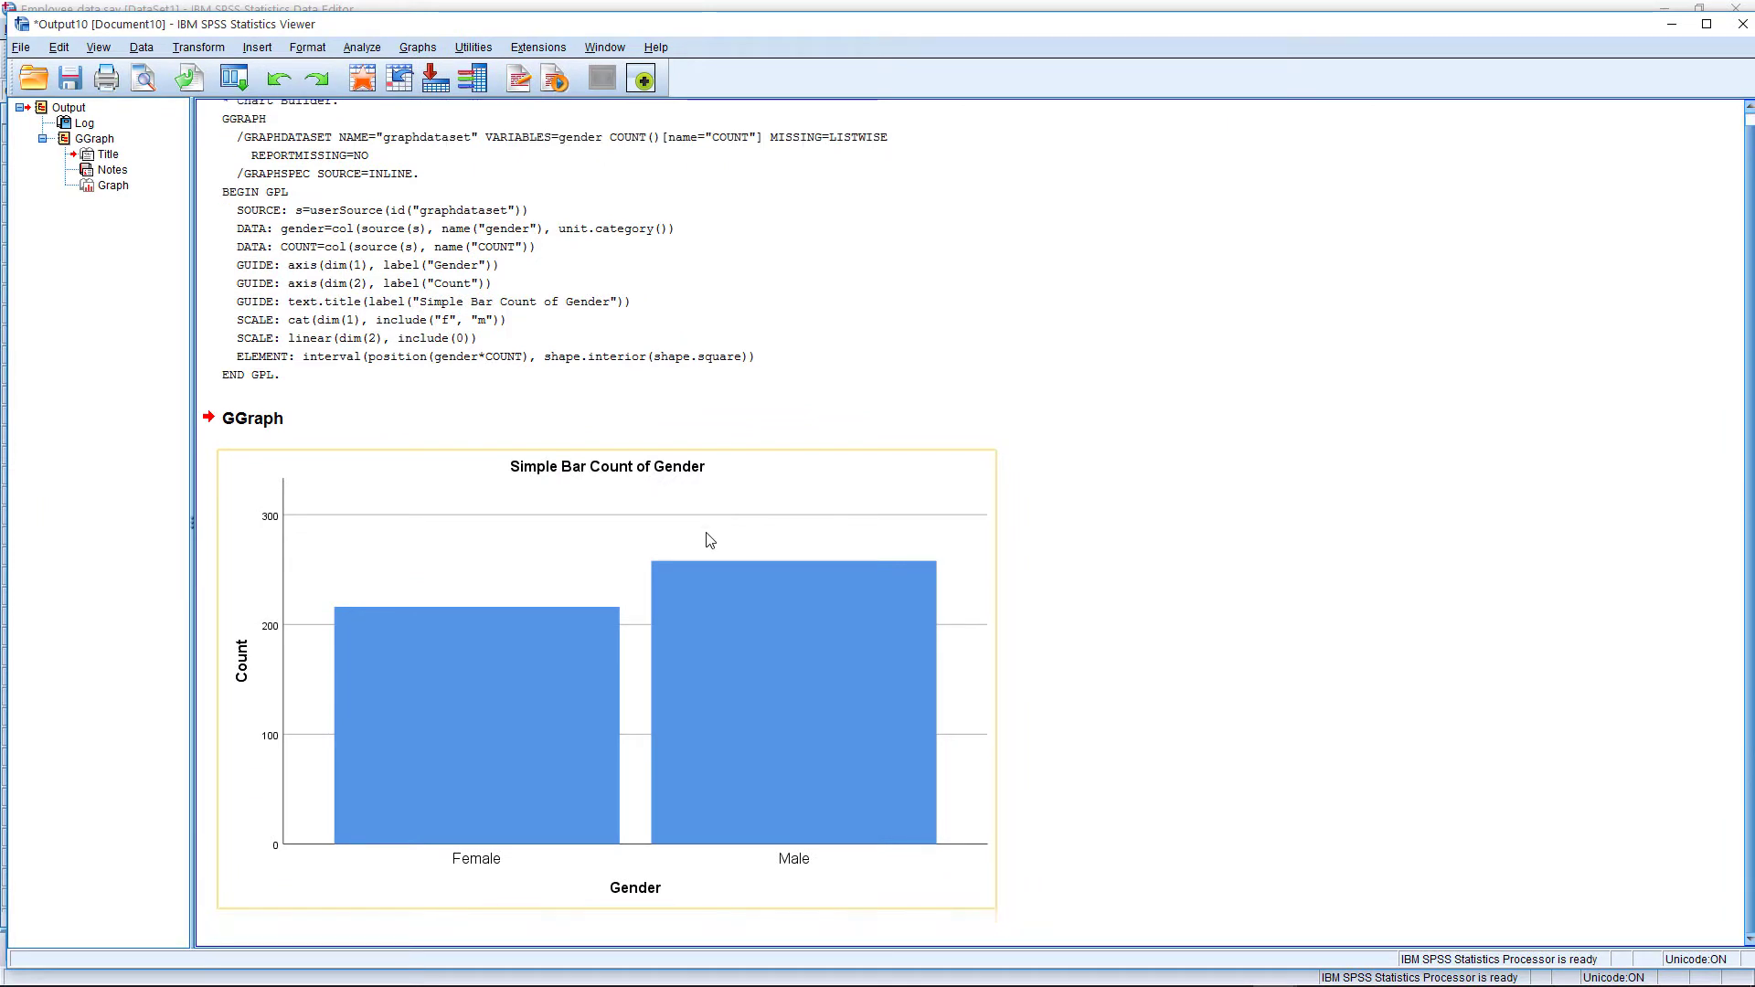
- Open the gender bar chart from the output for editing in the Chart Editor
click(700, 657)
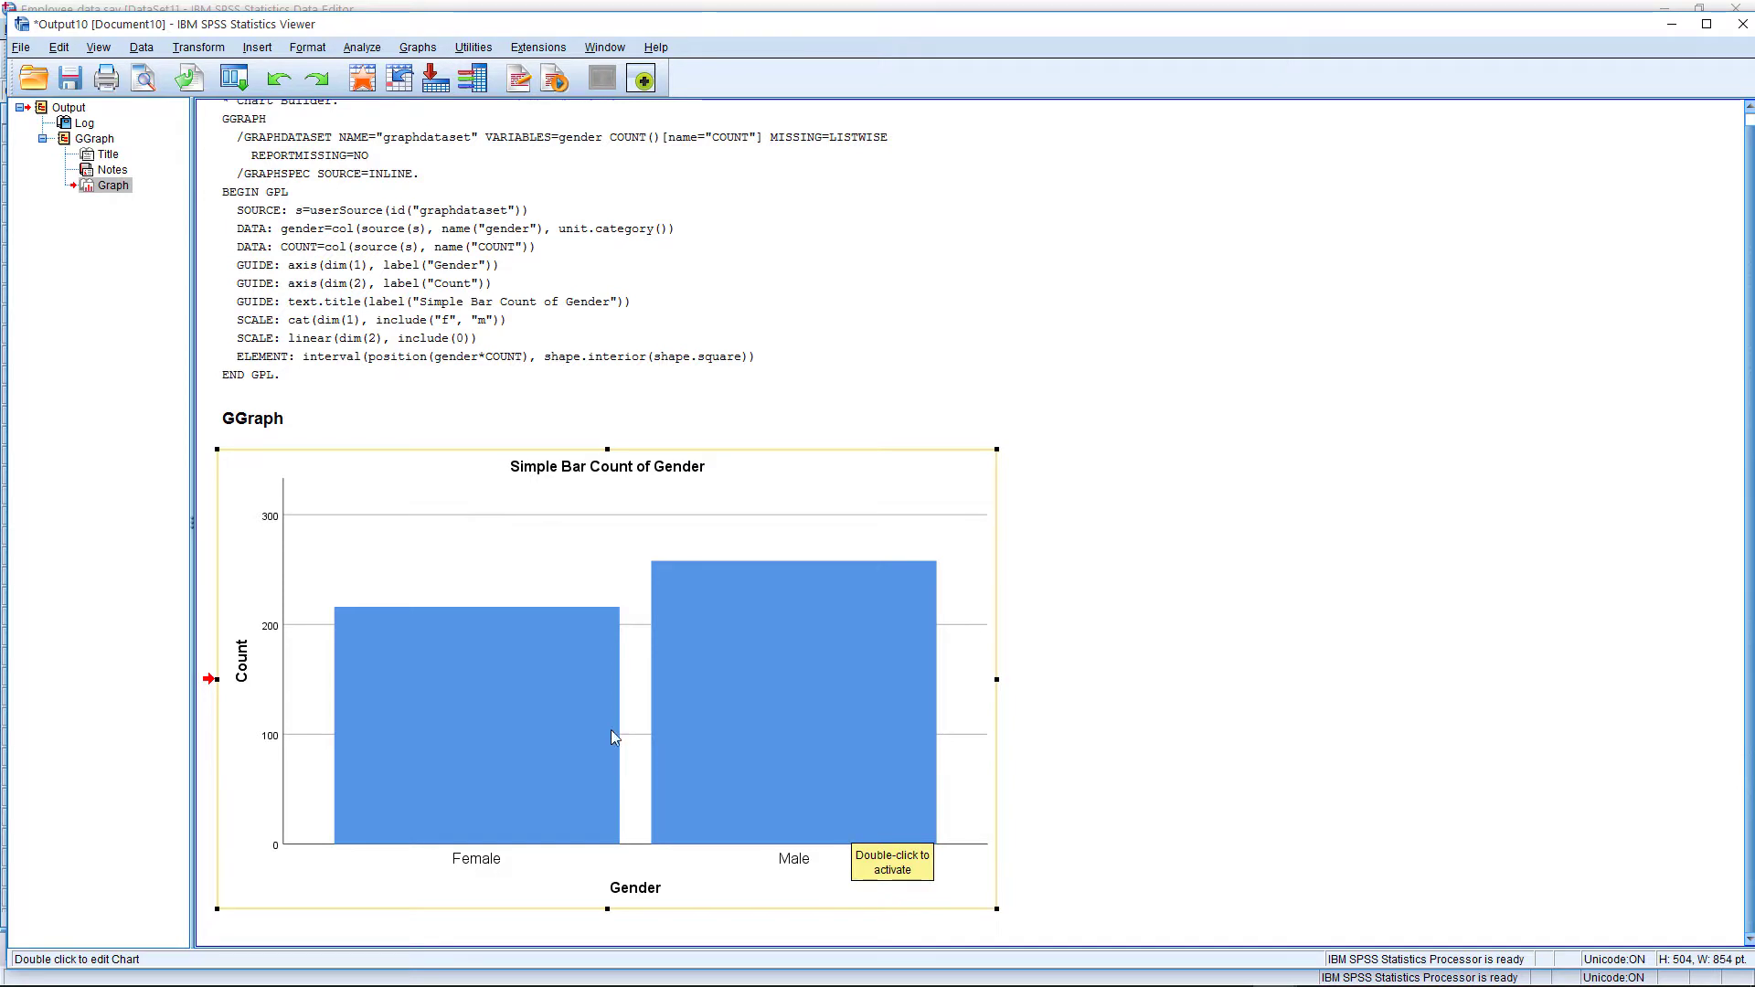
double_click(599, 650)
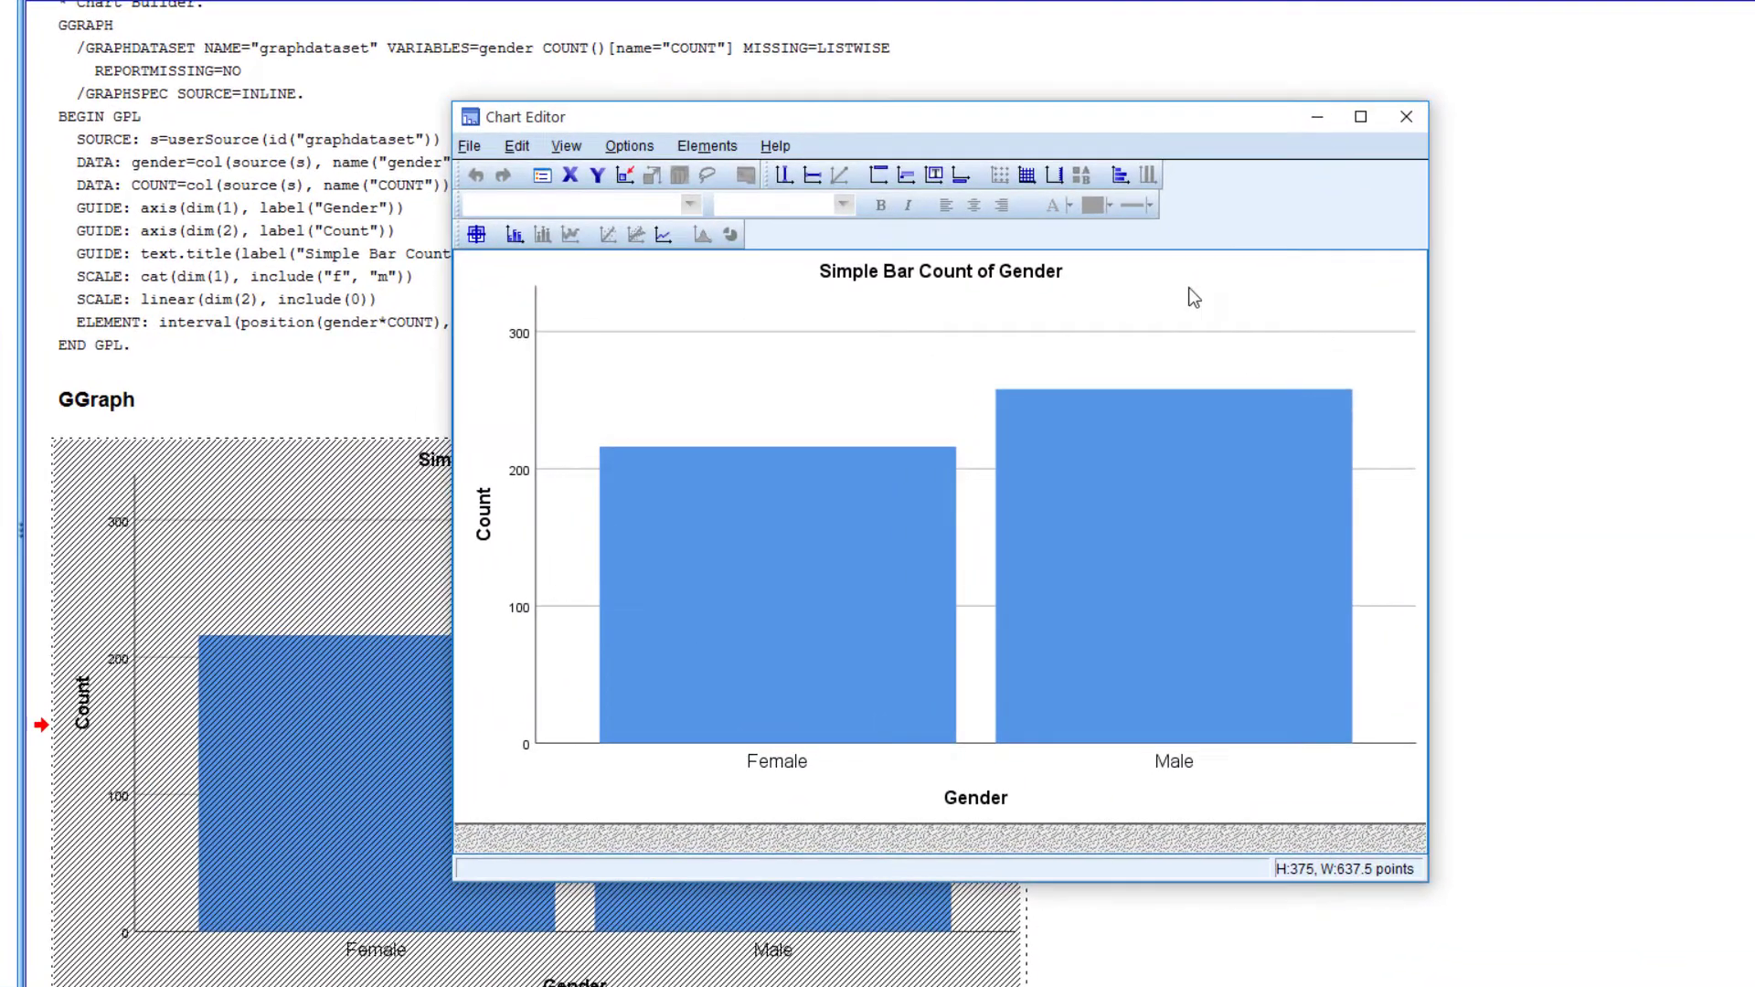
drag(1142, 114, 1292, 80)
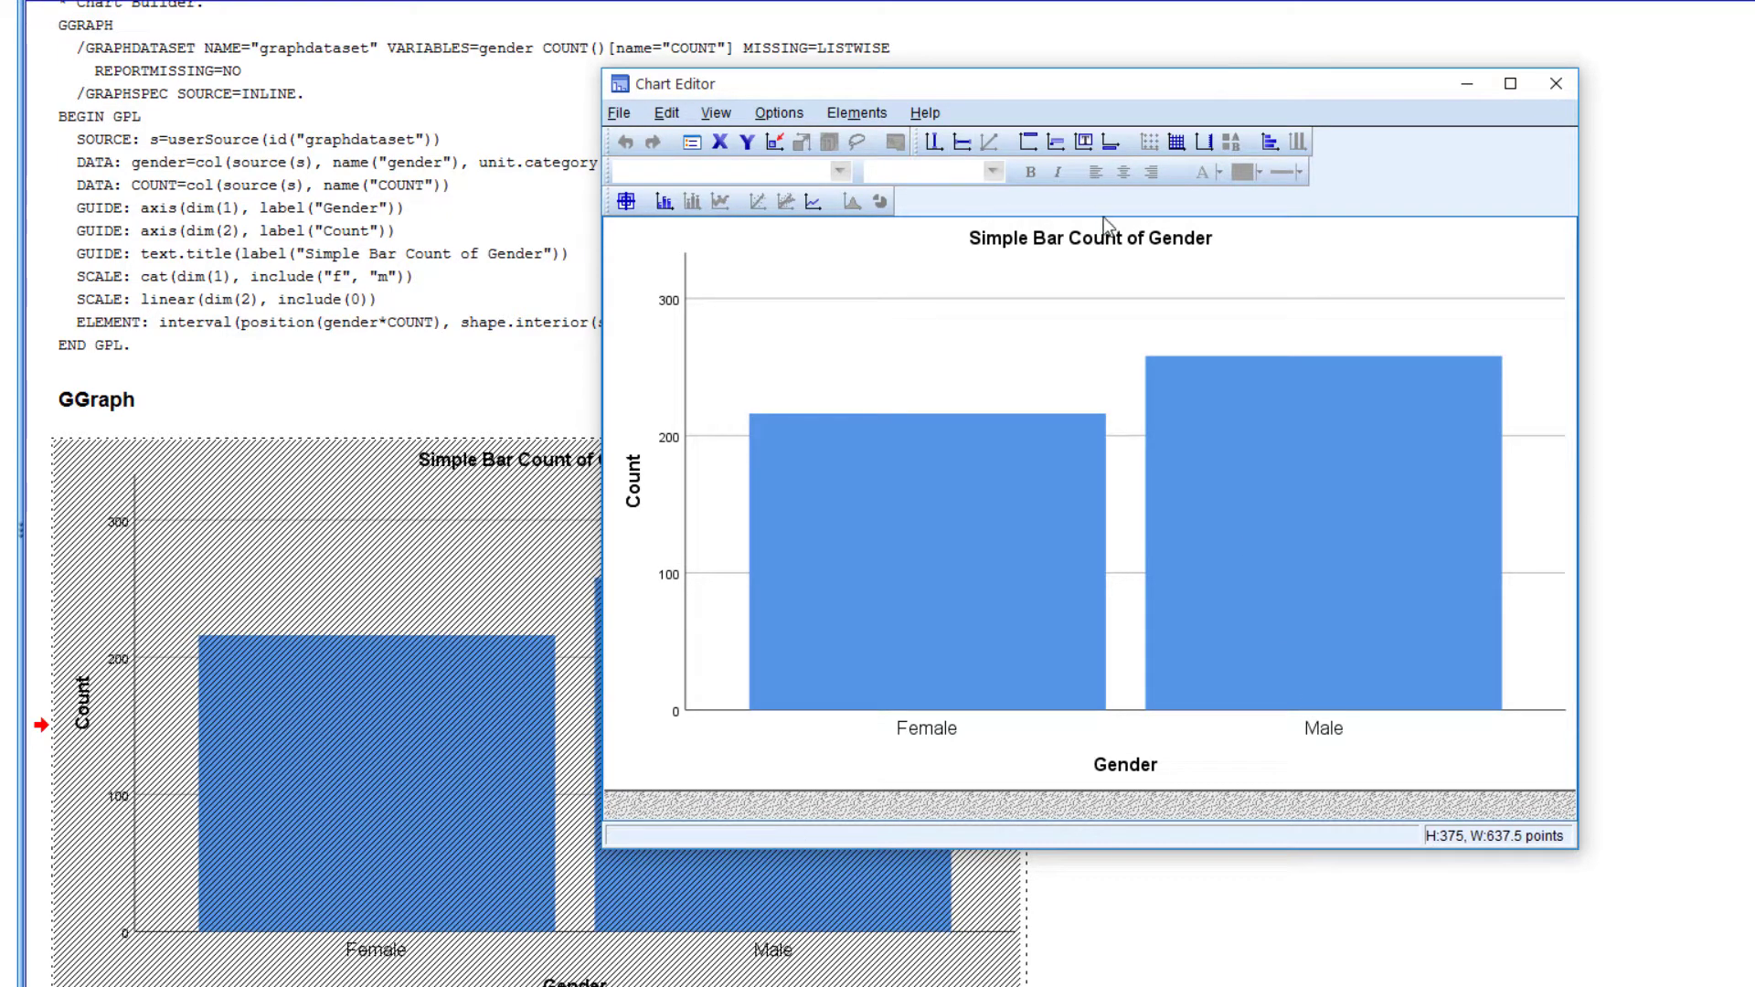
- Transpose the bar chart to horizontal bars and return it to vertical bars
click(1210, 519)
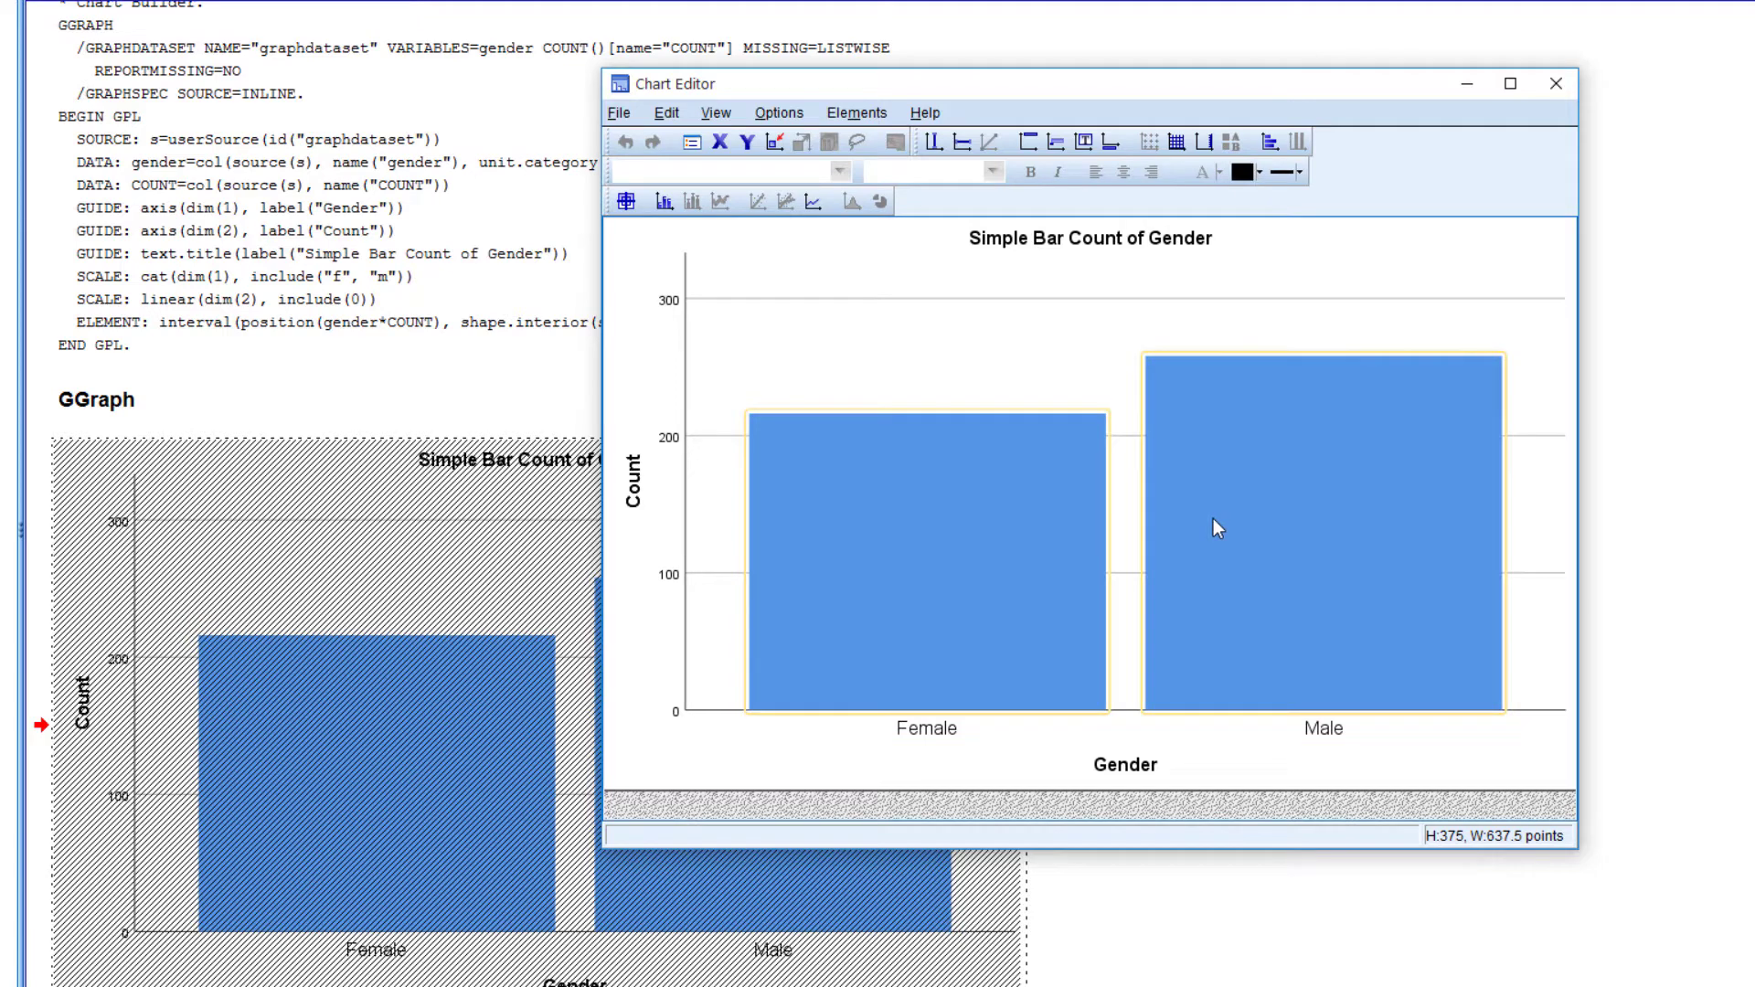
click(1270, 142)
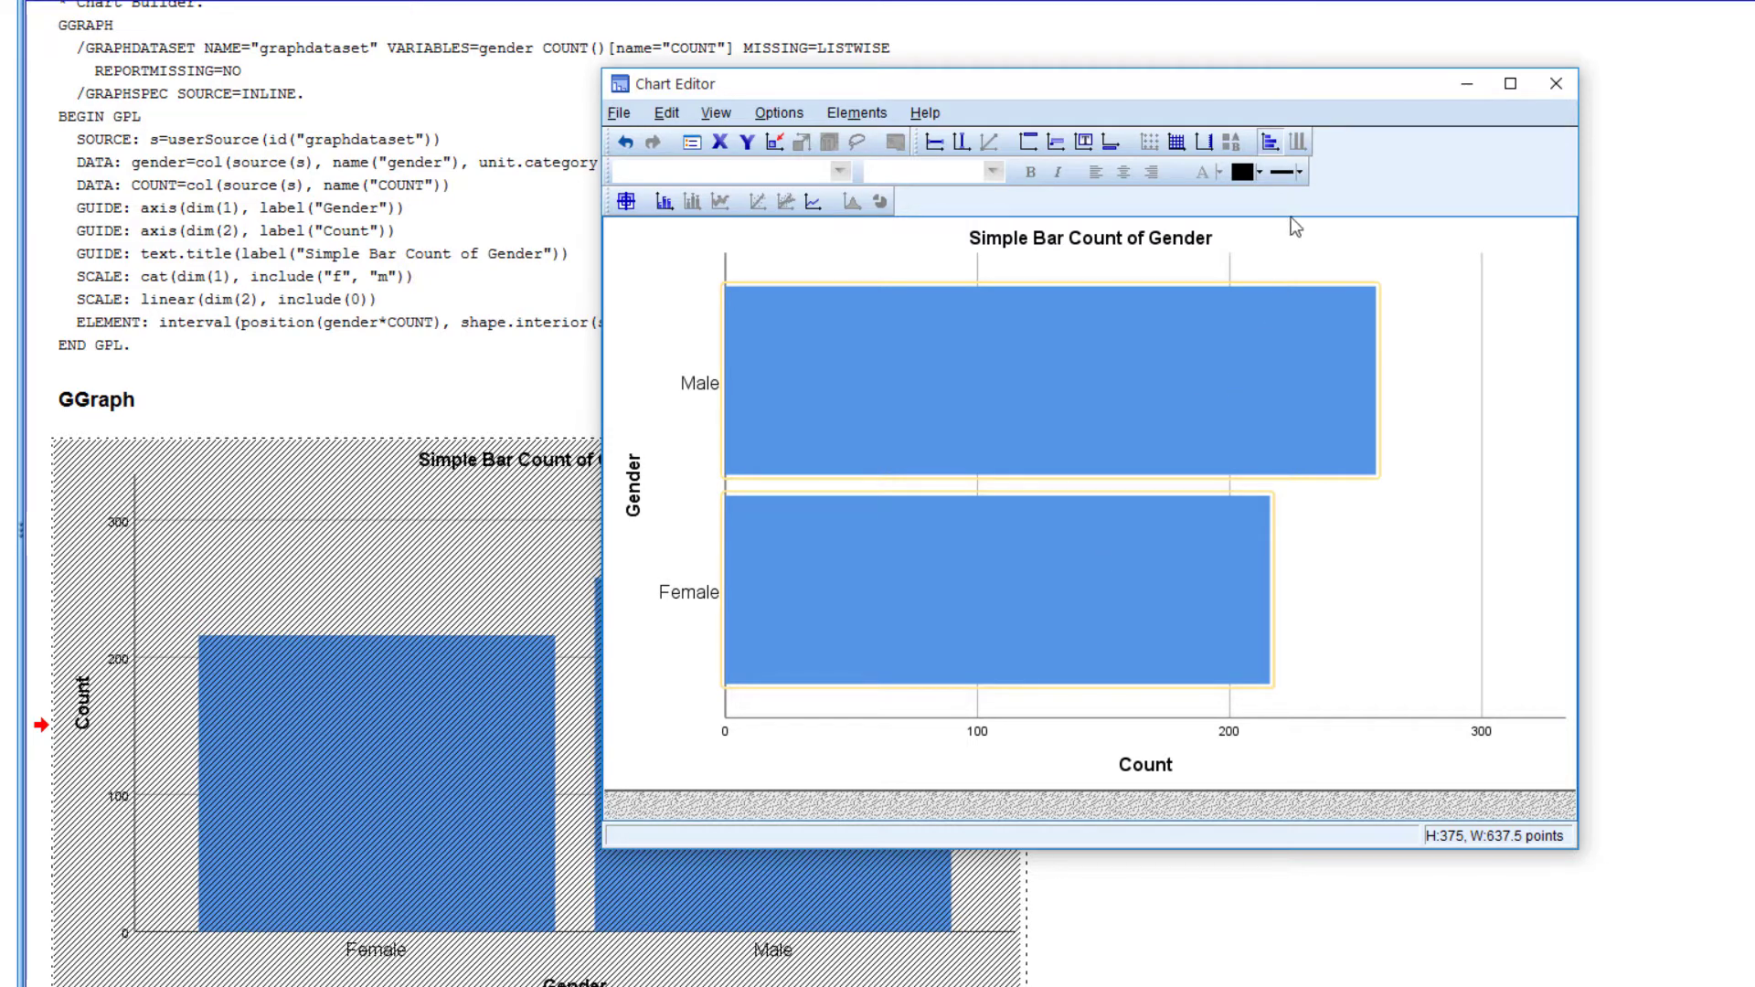
click(1274, 145)
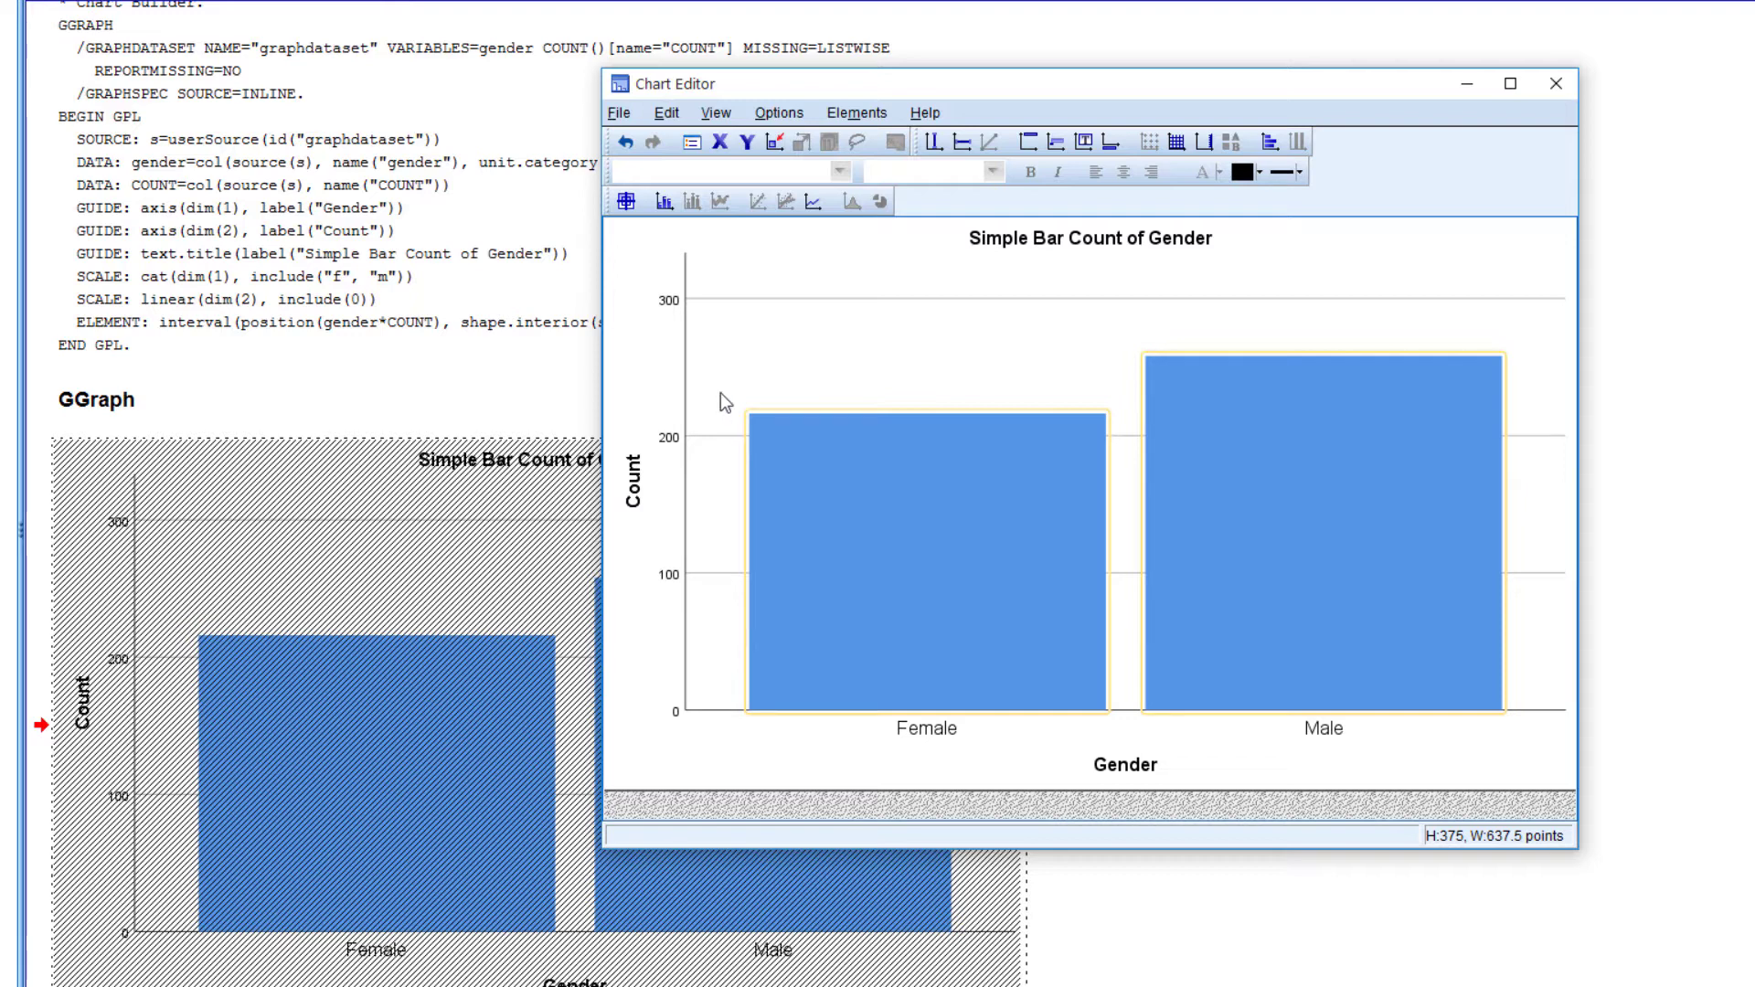
- Use Data Label Mode to add count labels to the Female and Male bars, and close the Chart Editor
click(626, 202)
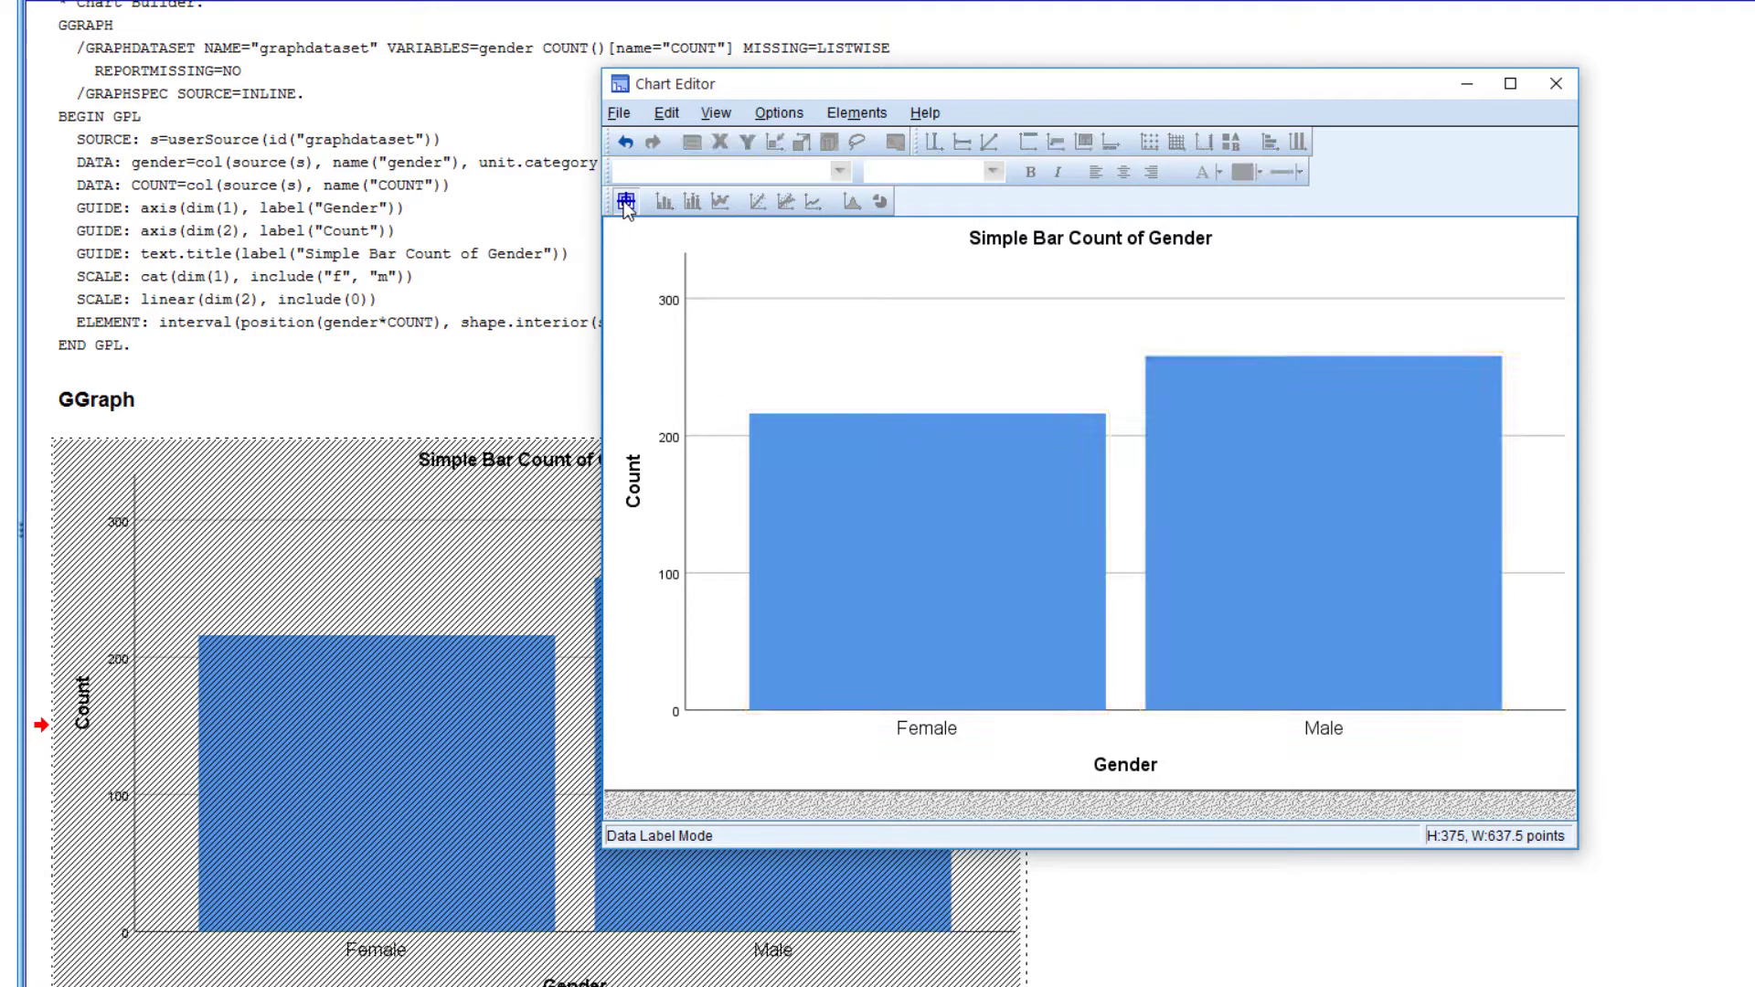
click(900, 516)
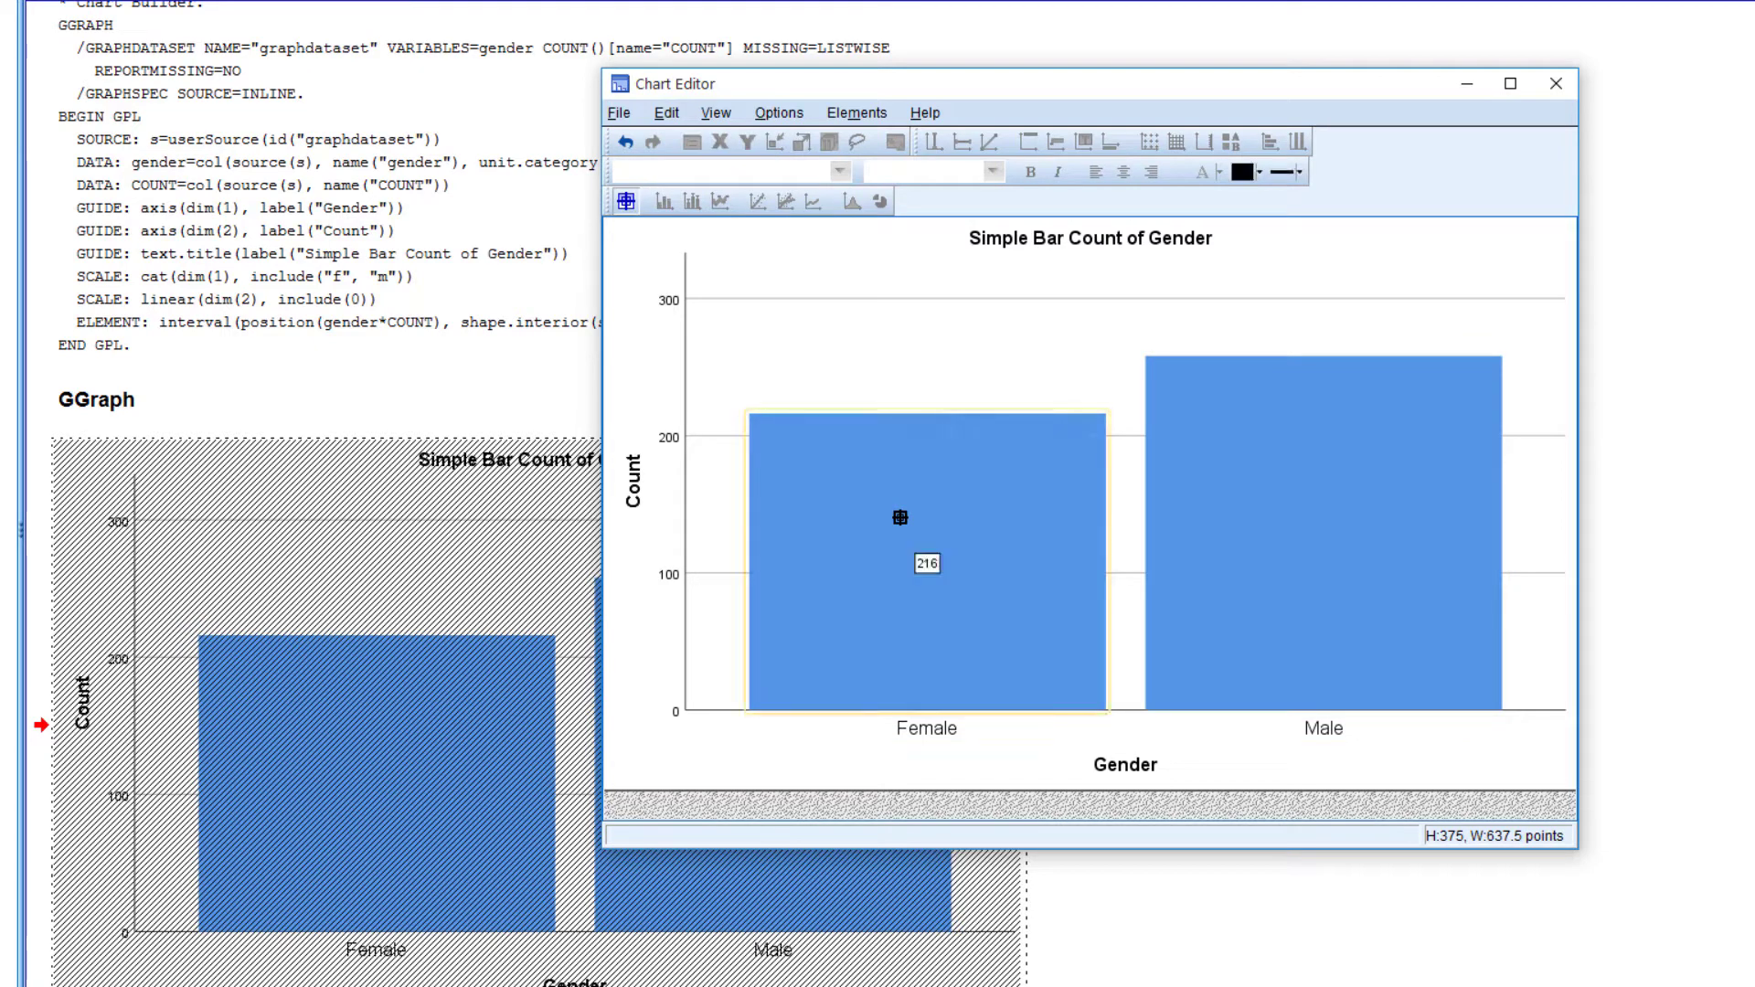
click(1253, 534)
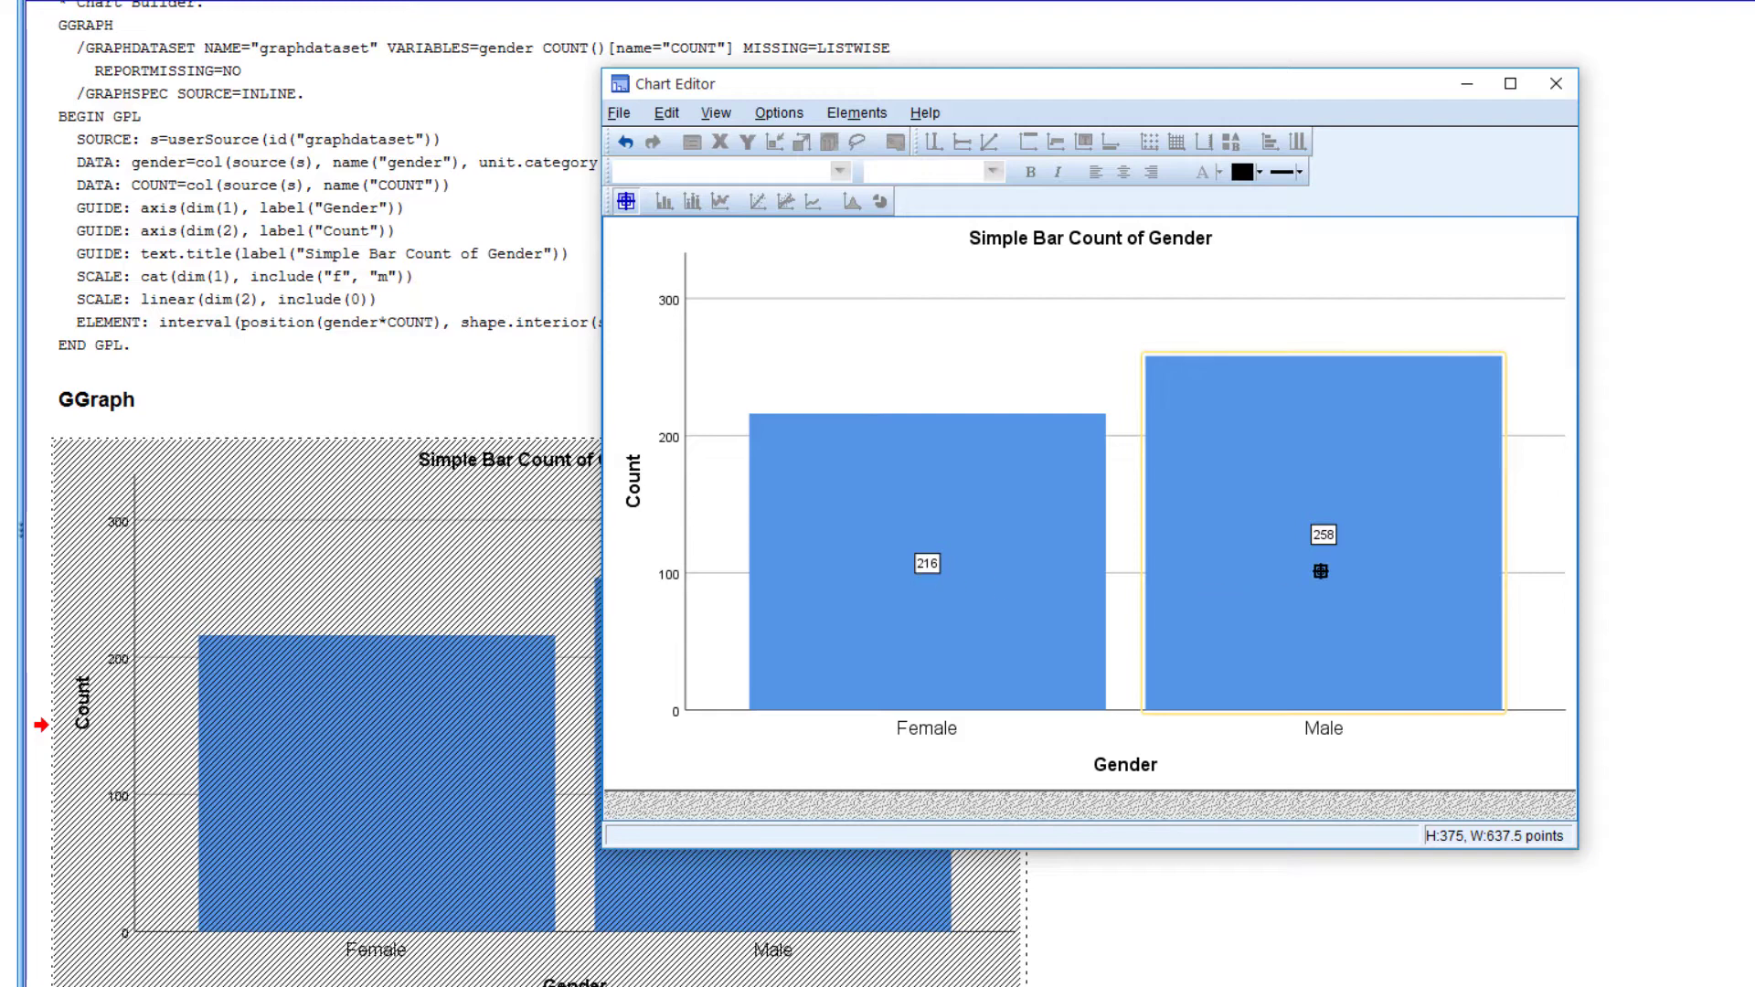
click(674, 260)
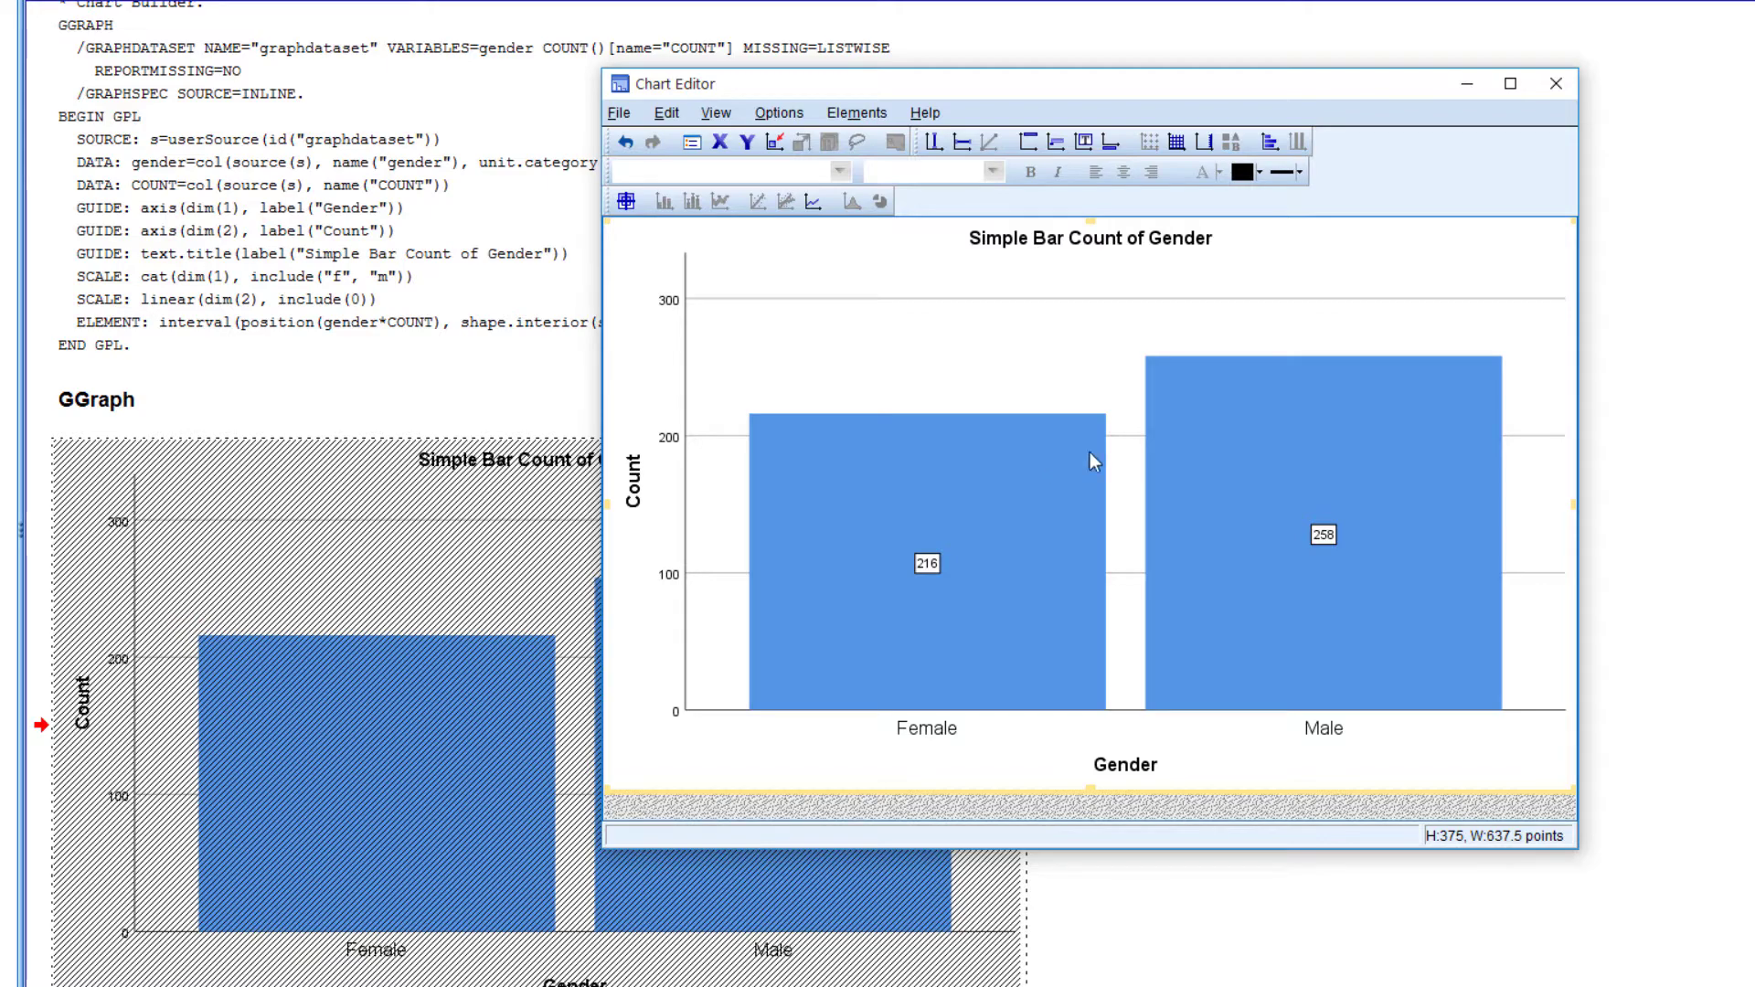
click(1563, 88)
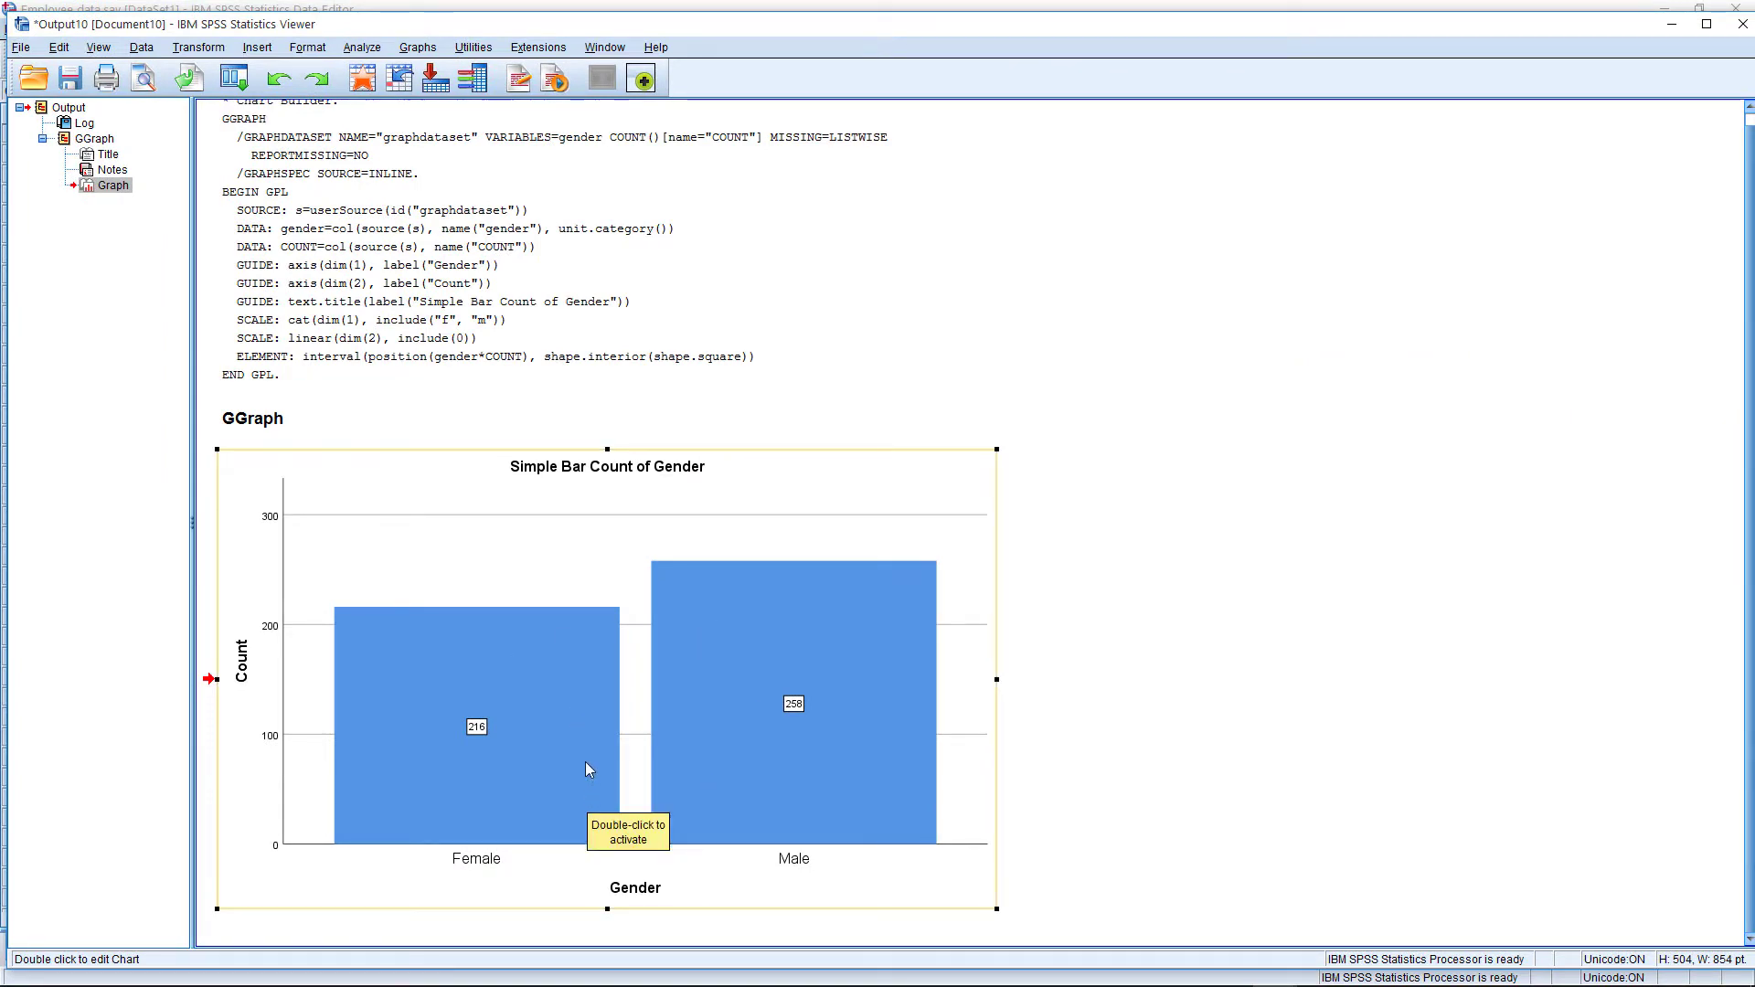
- Reopen the labelled chart in the Chart Editor, close it, and close the output viewer without saving its contents
double_click(586, 762)
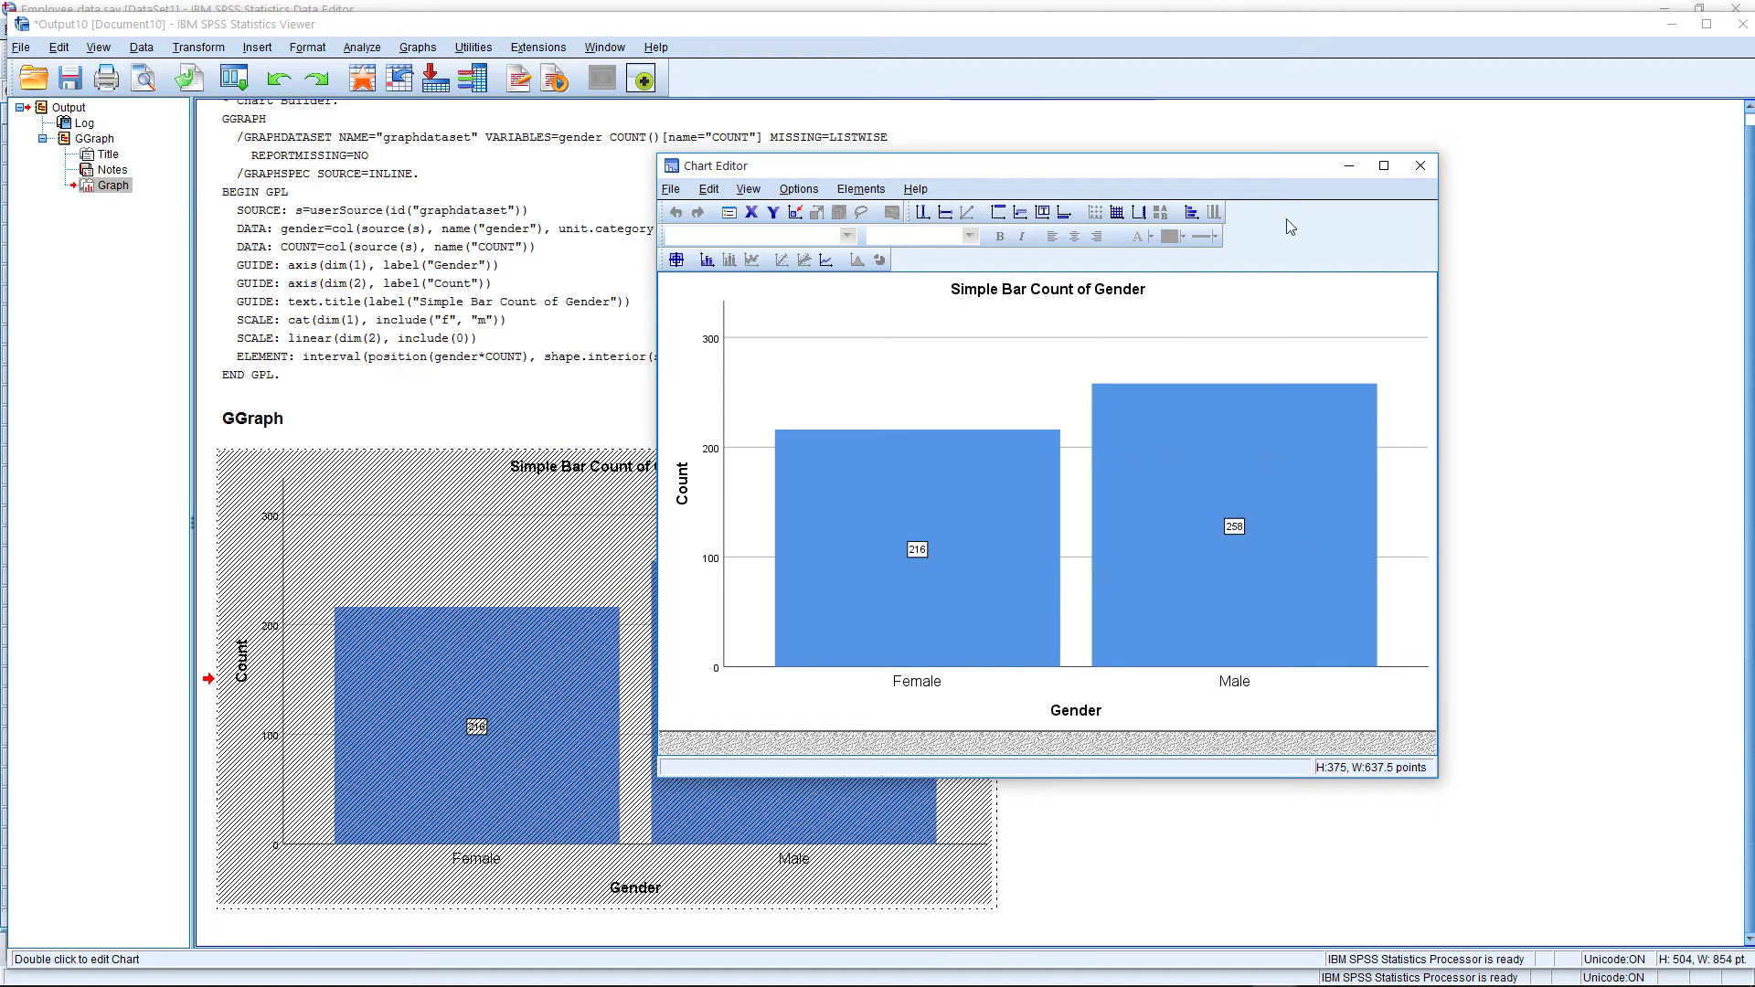
click(1422, 167)
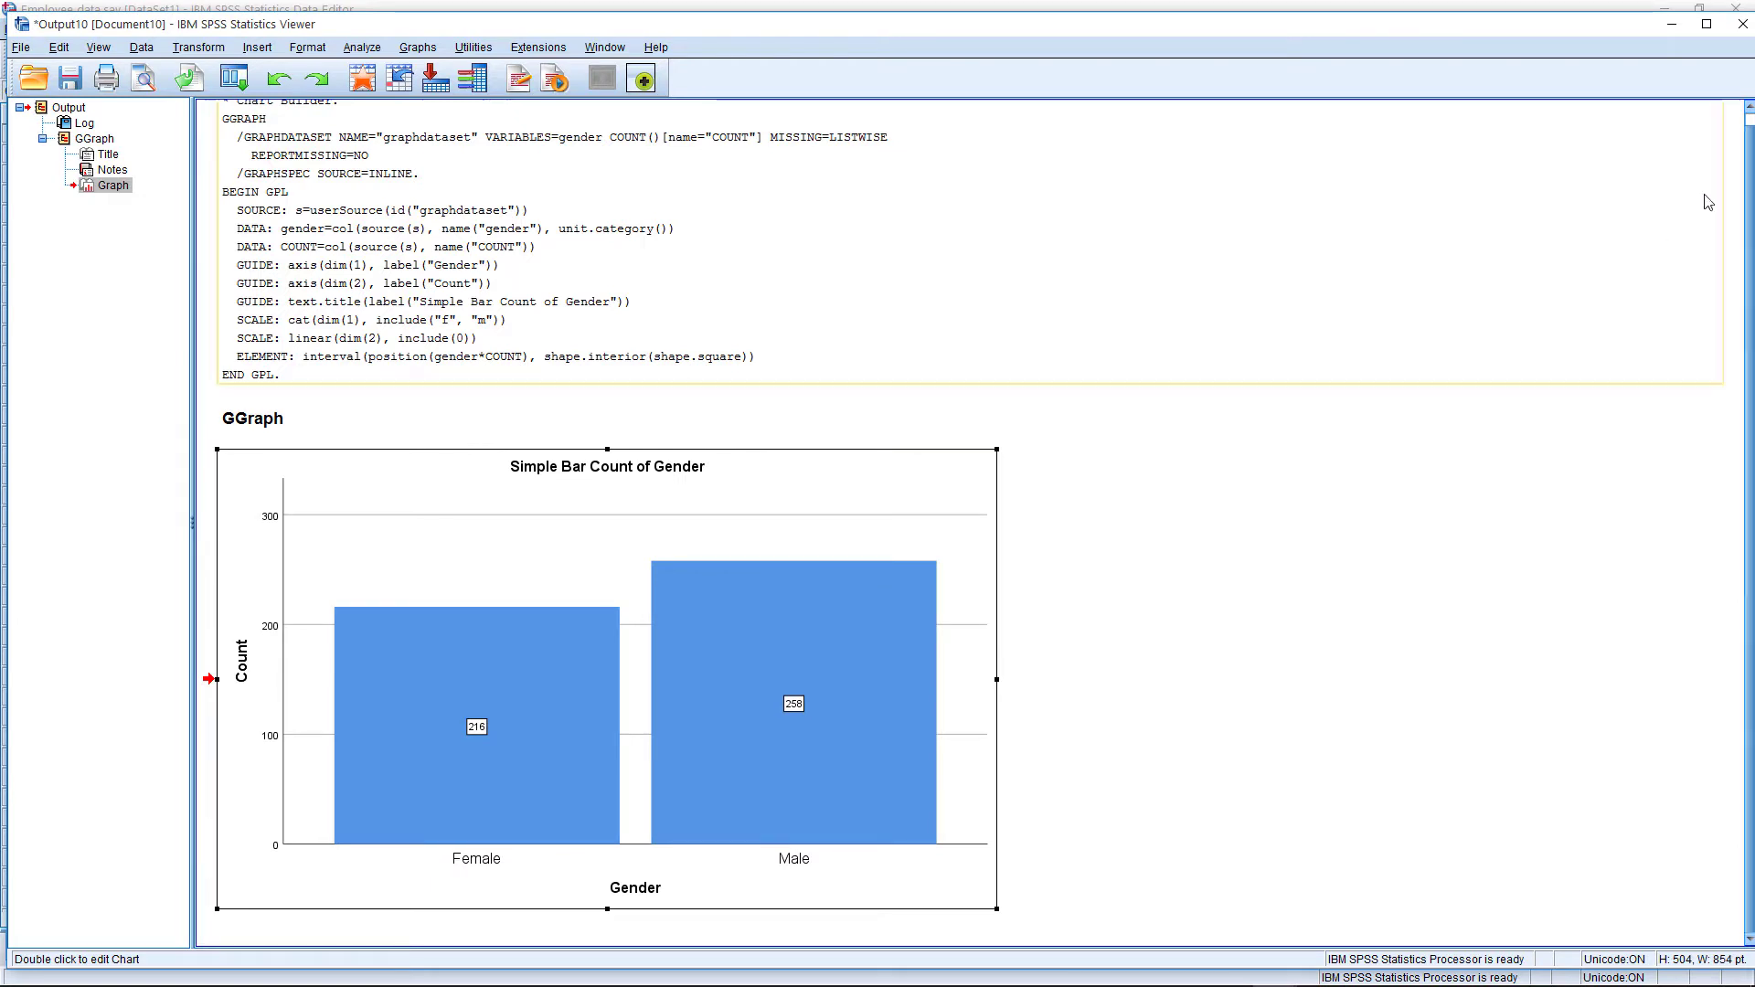
click(1740, 26)
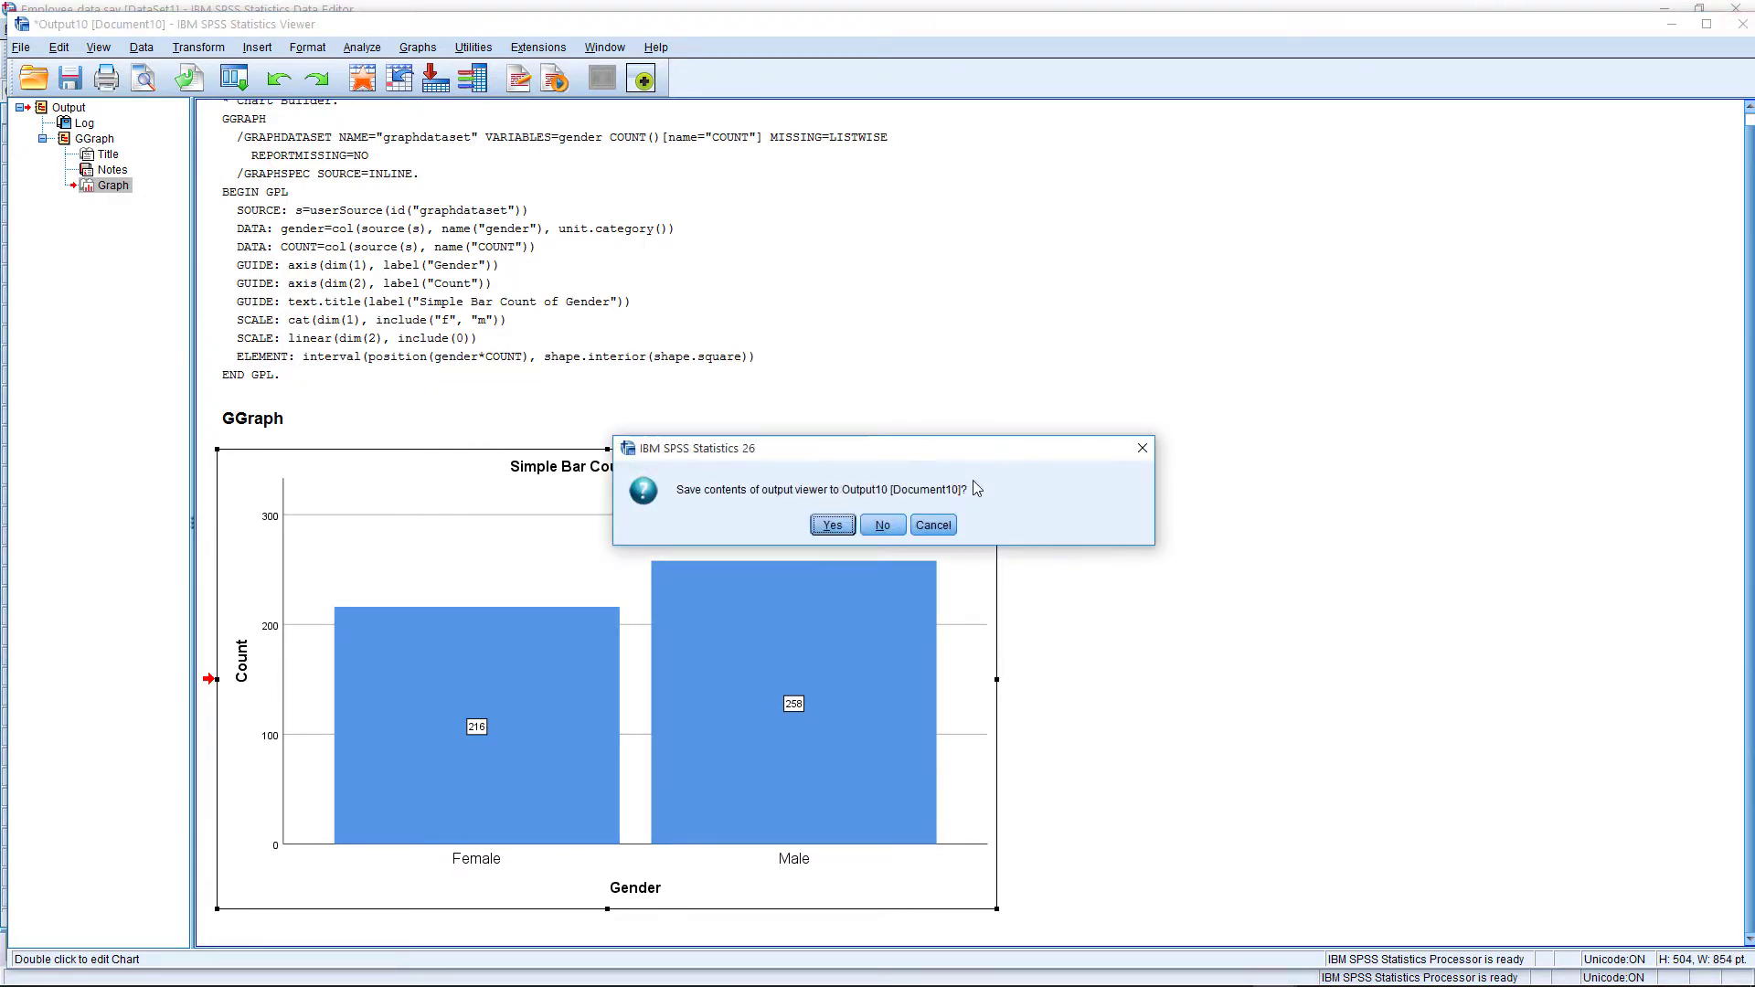
click(891, 527)
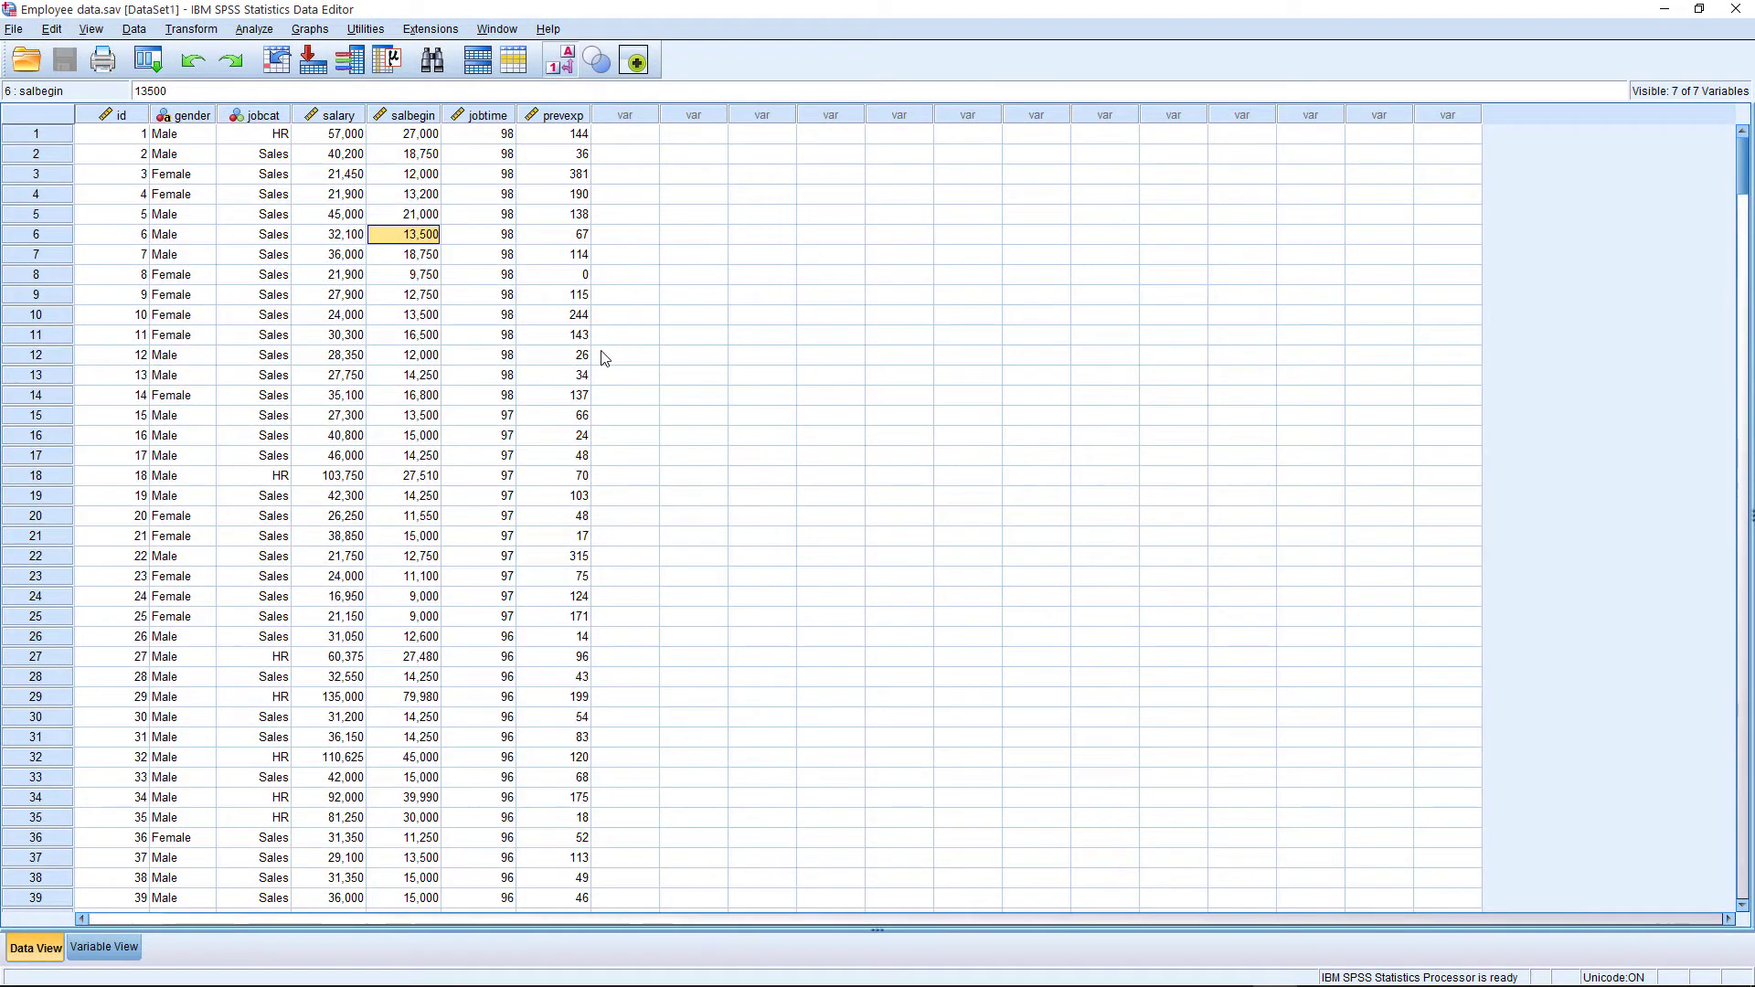
- Start a simple histogram in the Chart Builder and assign Gender to the x-axis
click(295, 33)
click(343, 54)
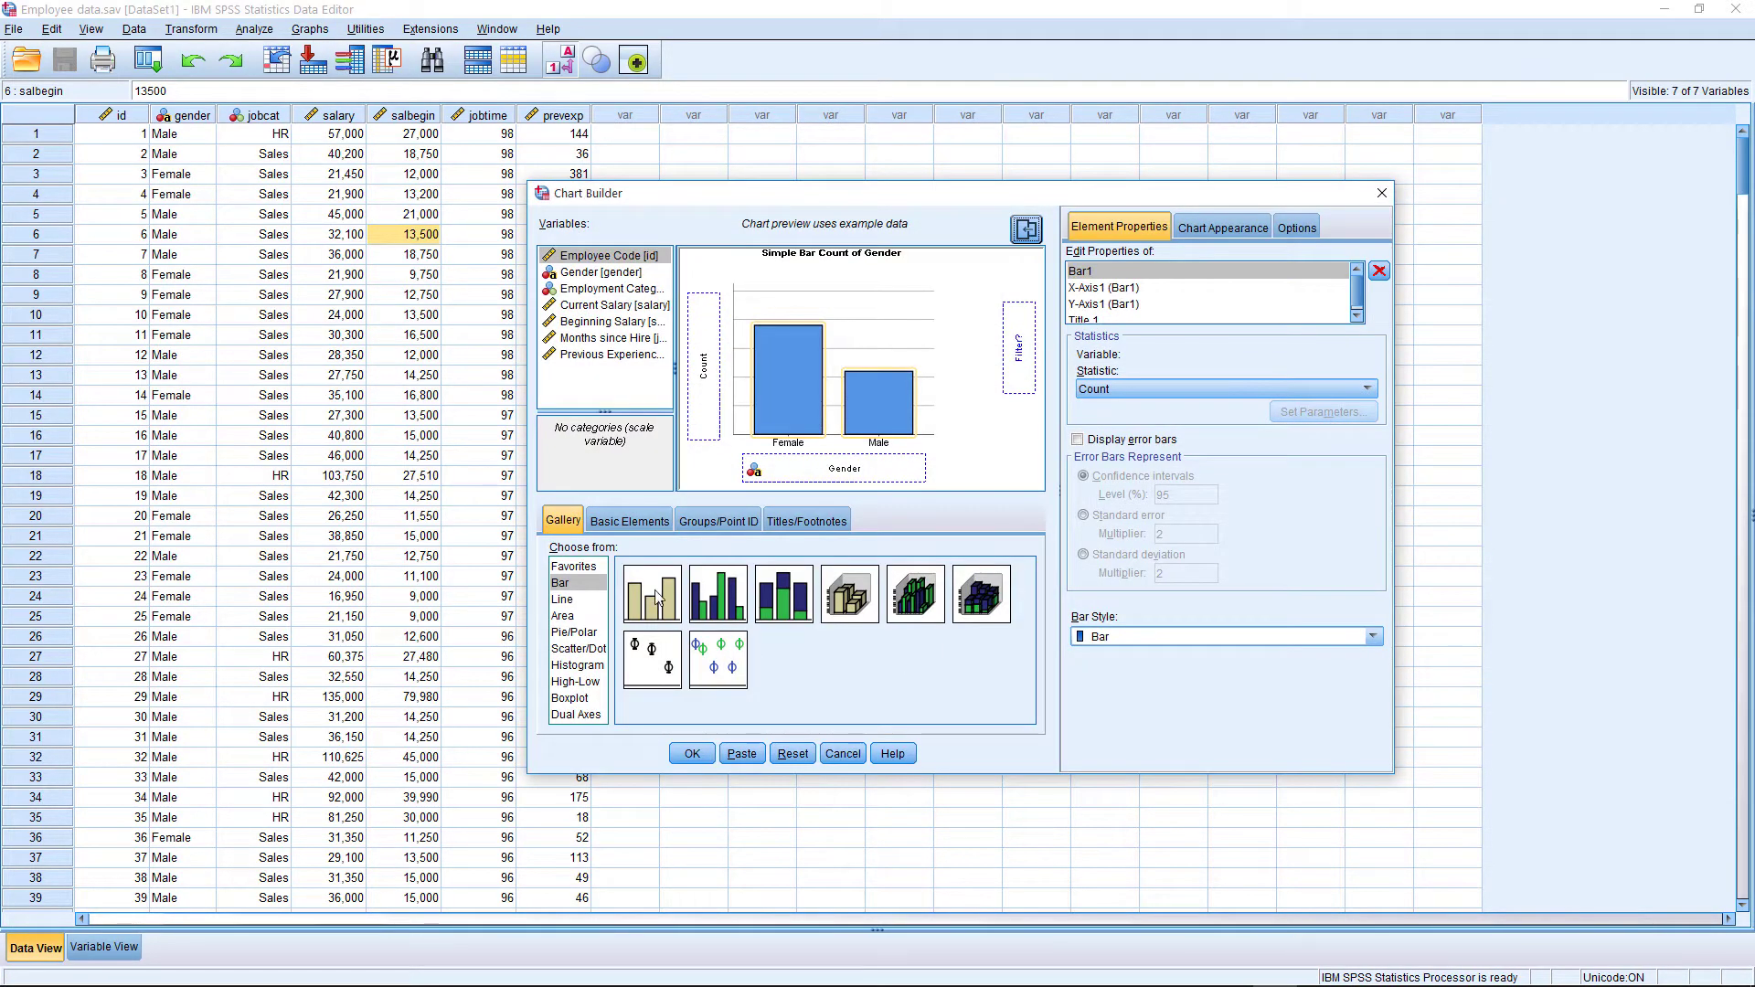
click(577, 665)
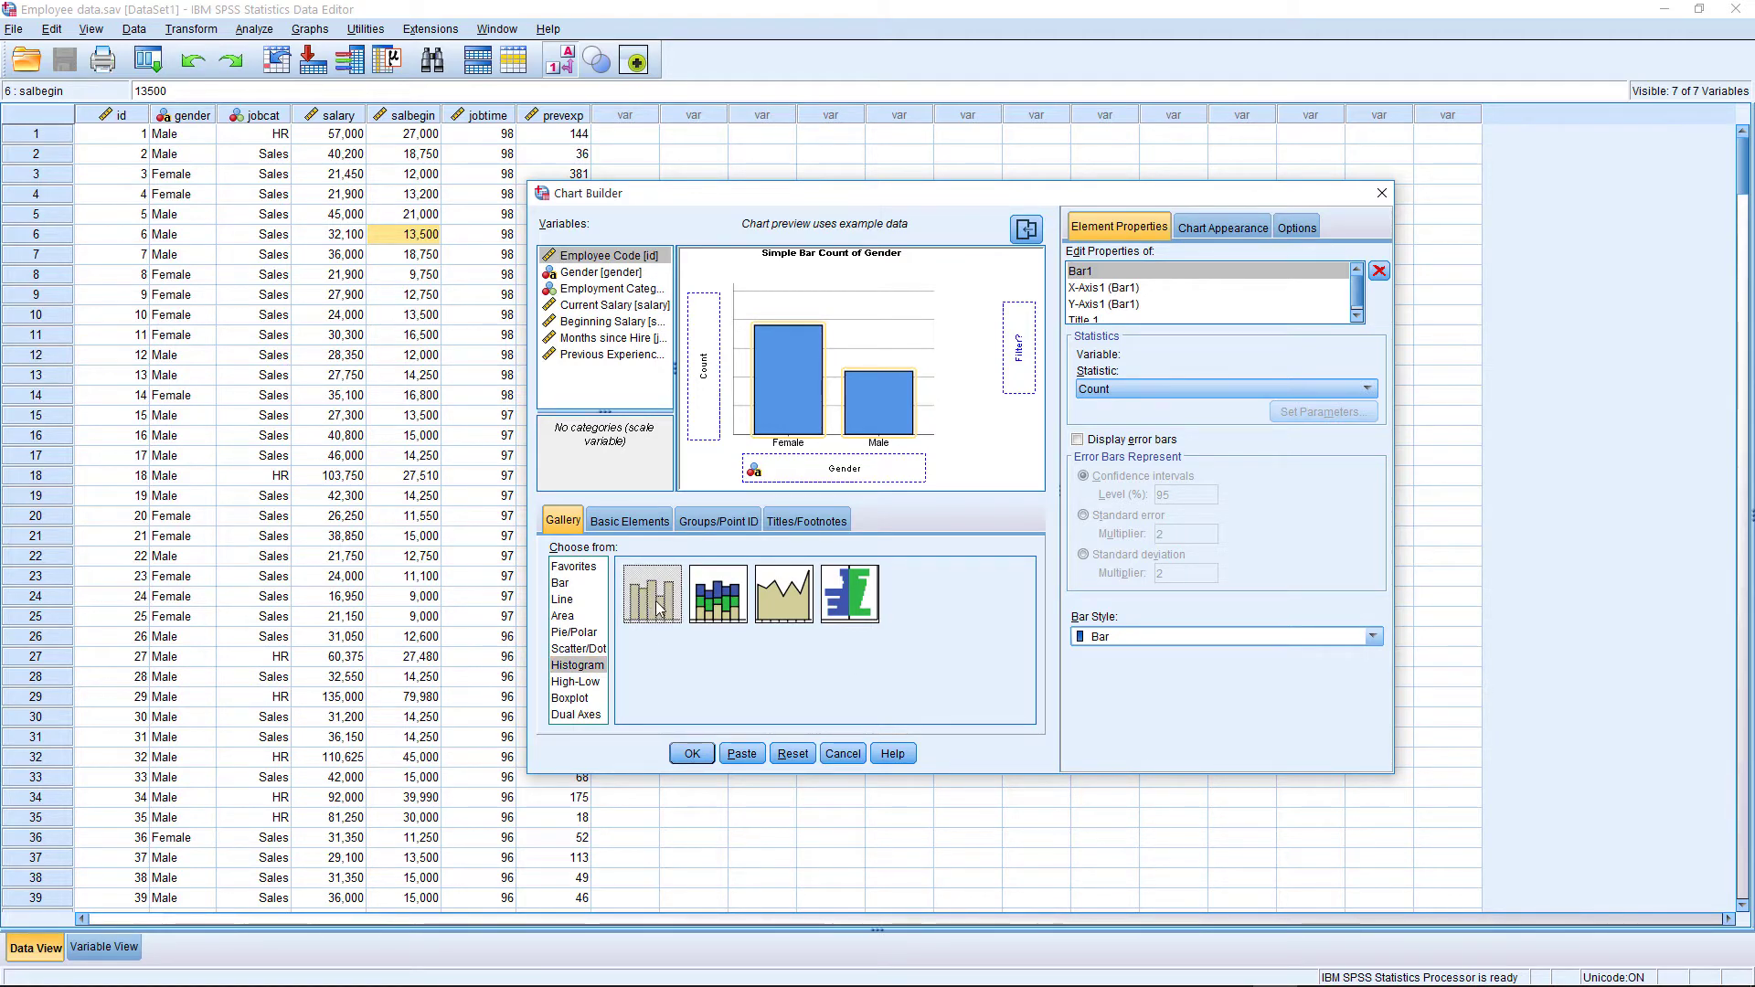
drag(658, 611, 808, 380)
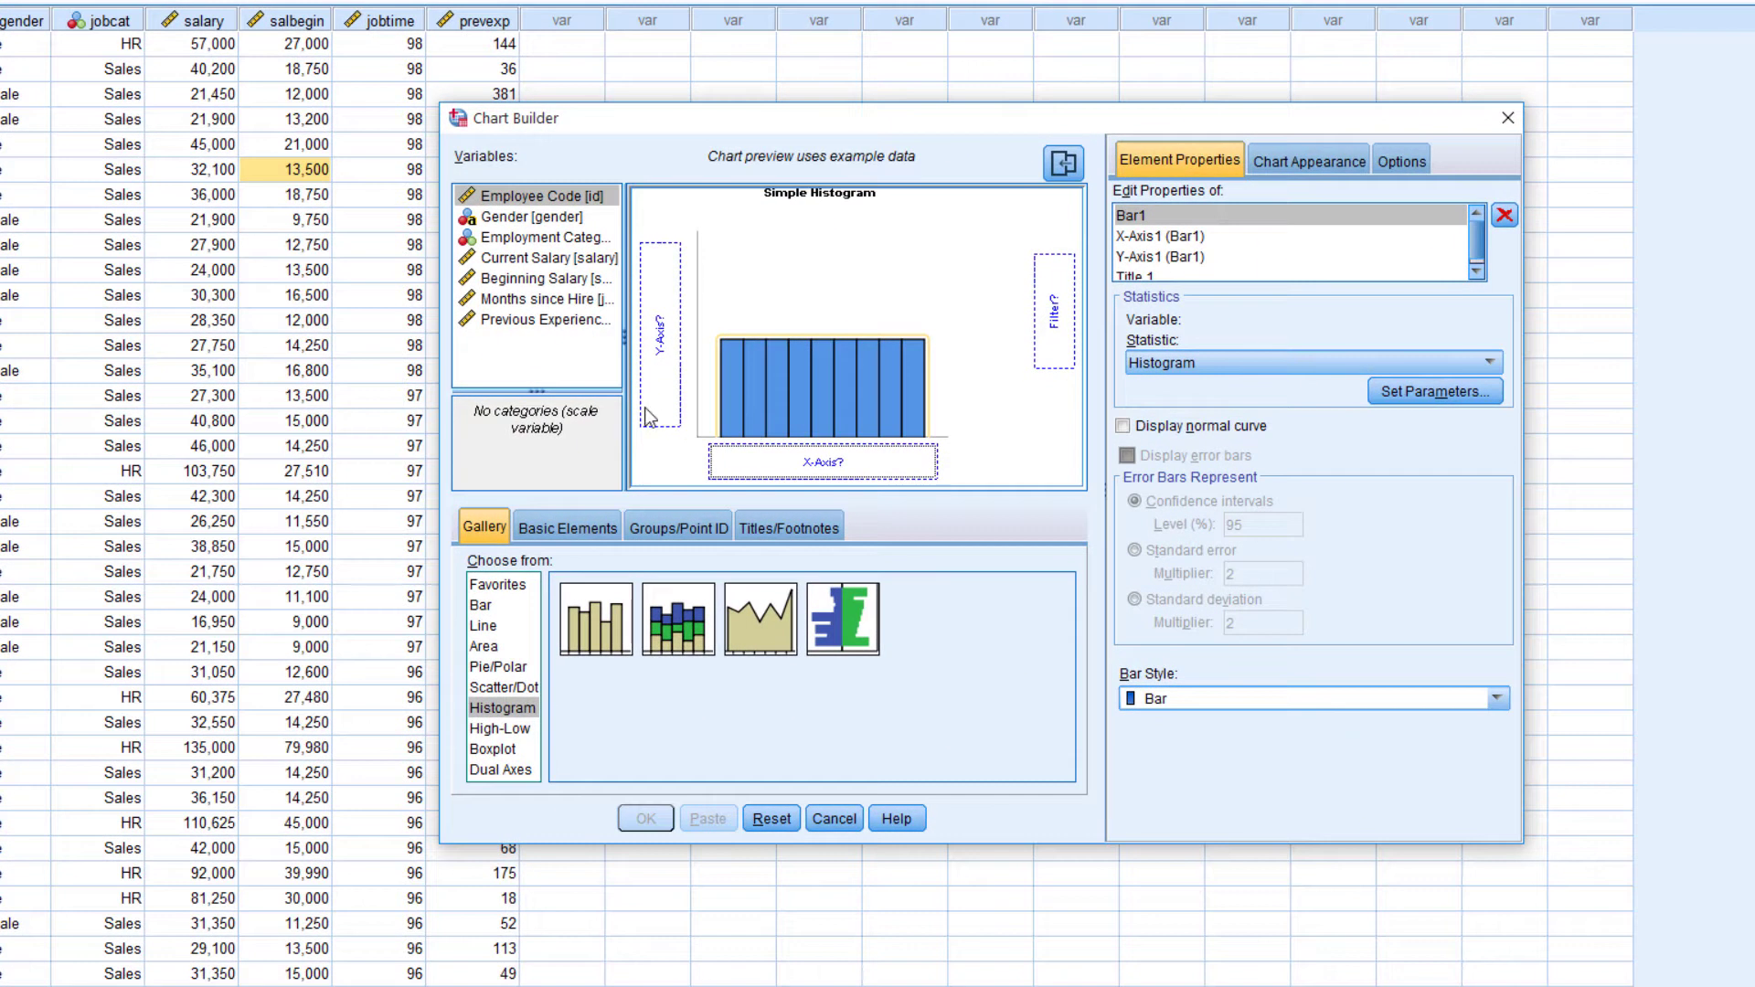
drag(522, 221, 804, 464)
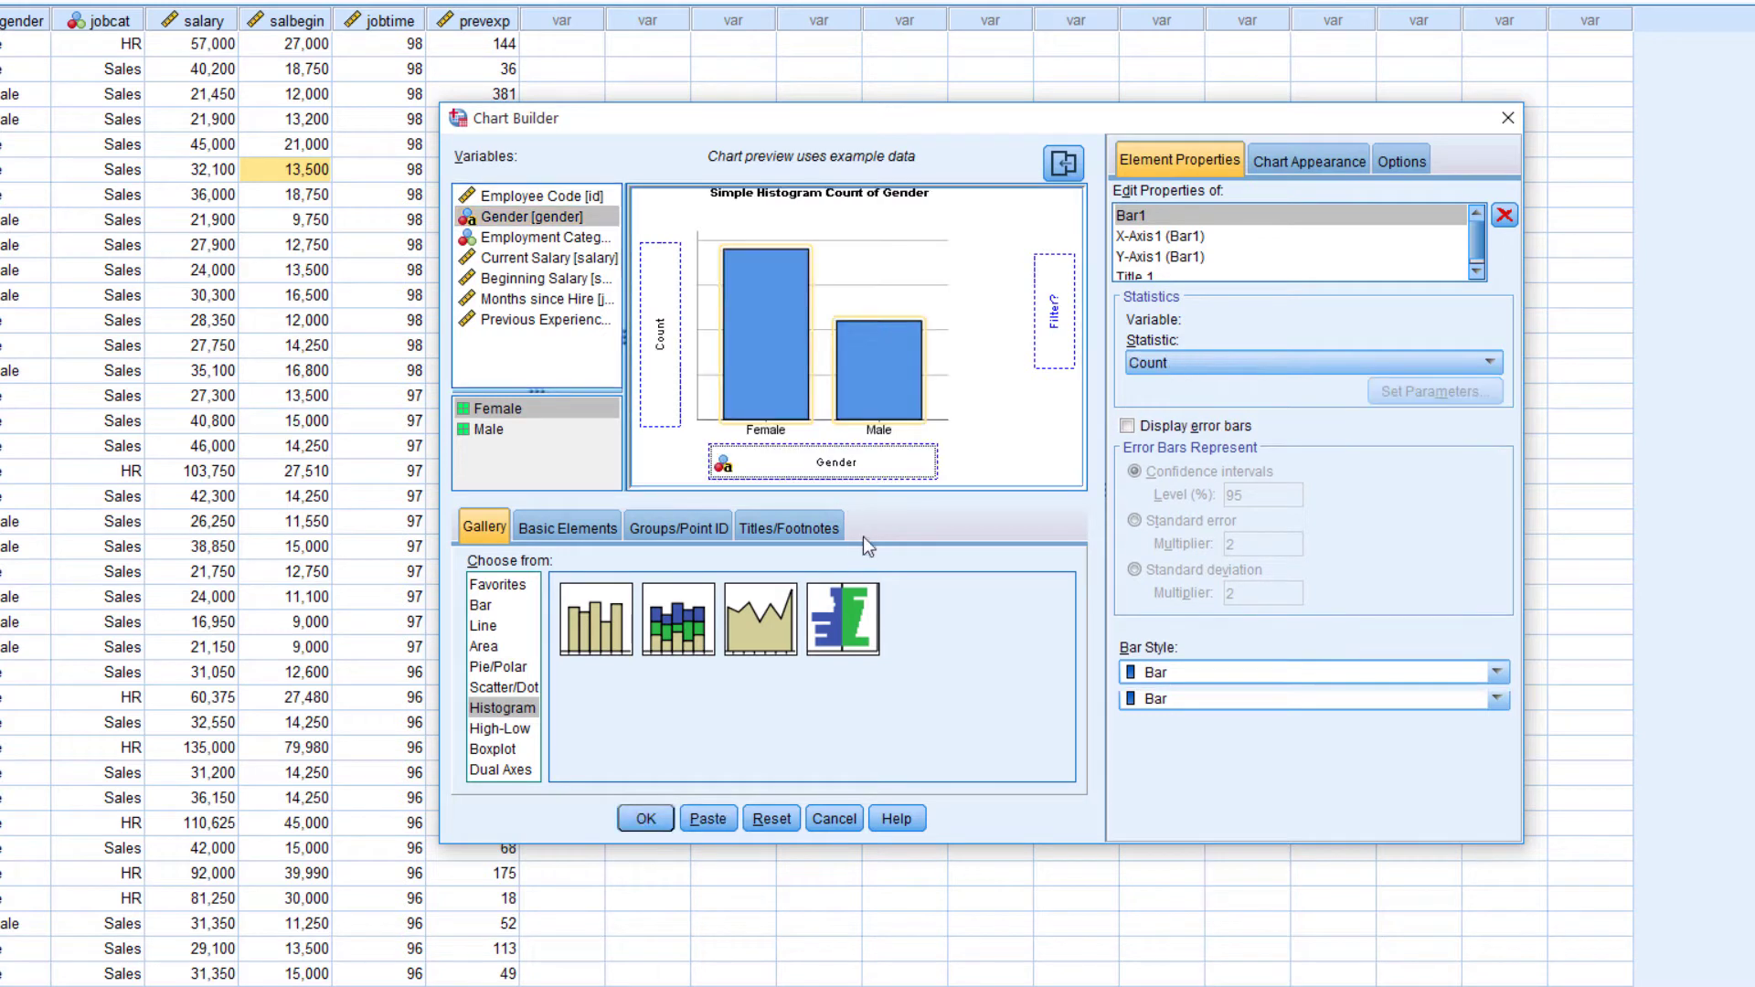
- Assign Current Salary to the y-axis of the gender chart
click(547, 279)
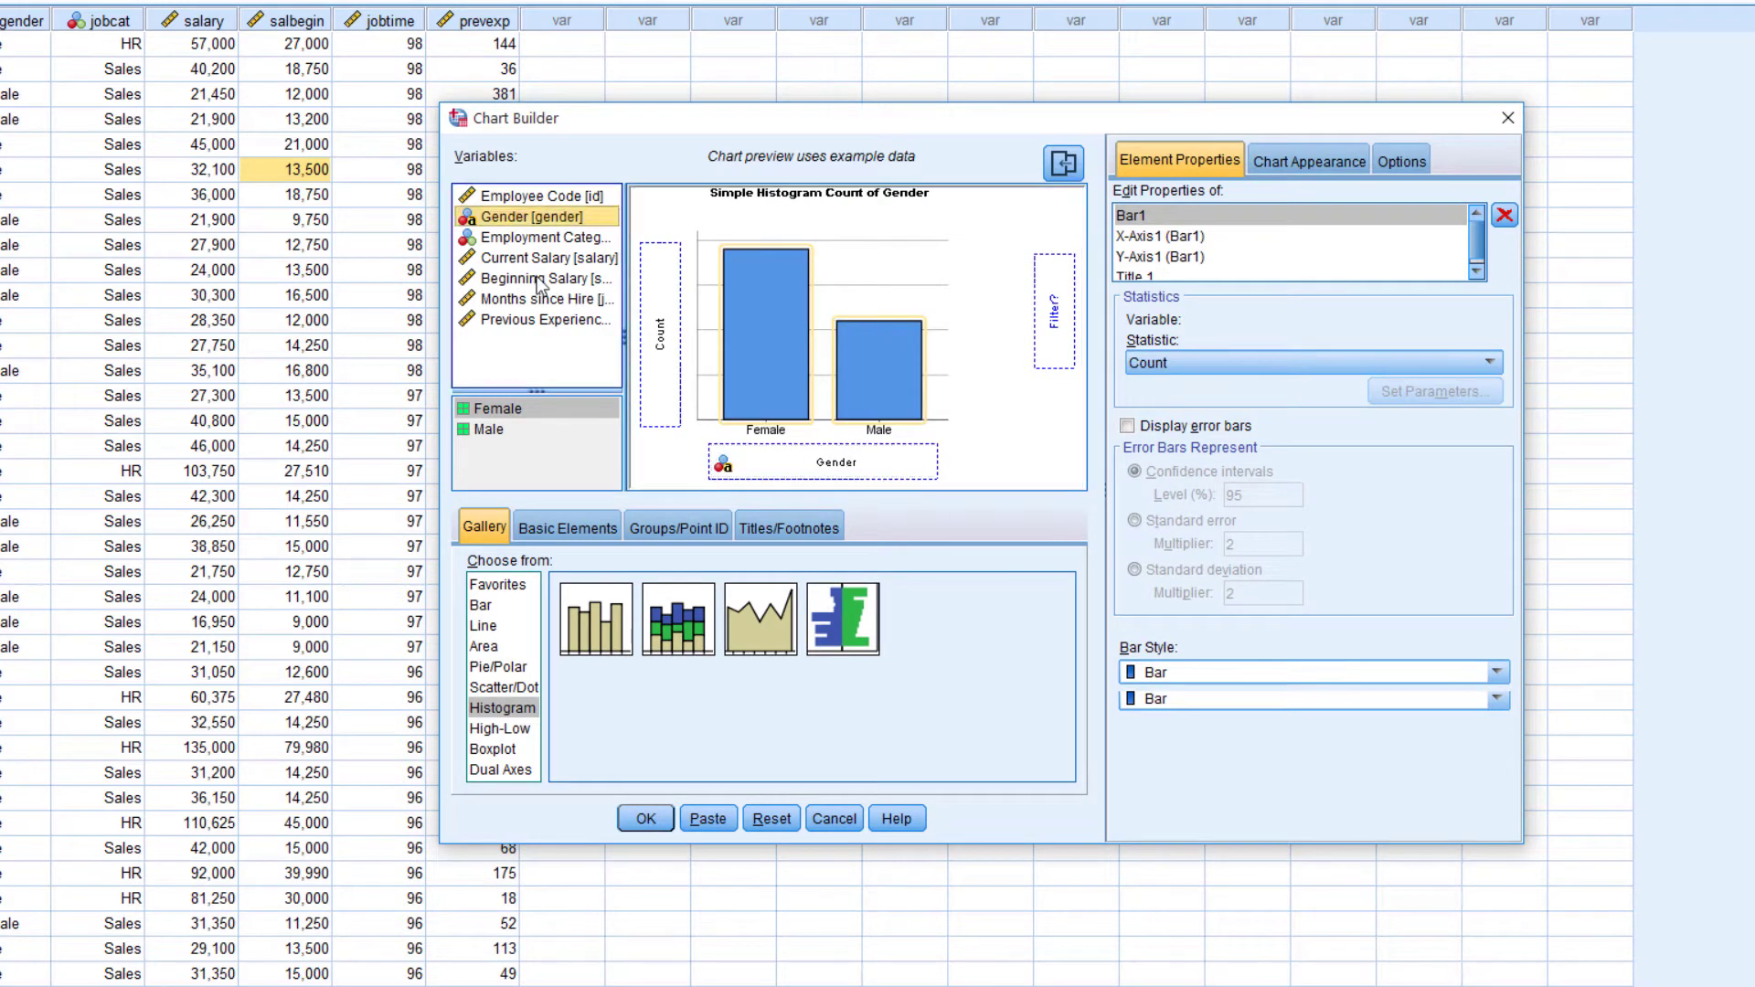
click(529, 304)
click(529, 261)
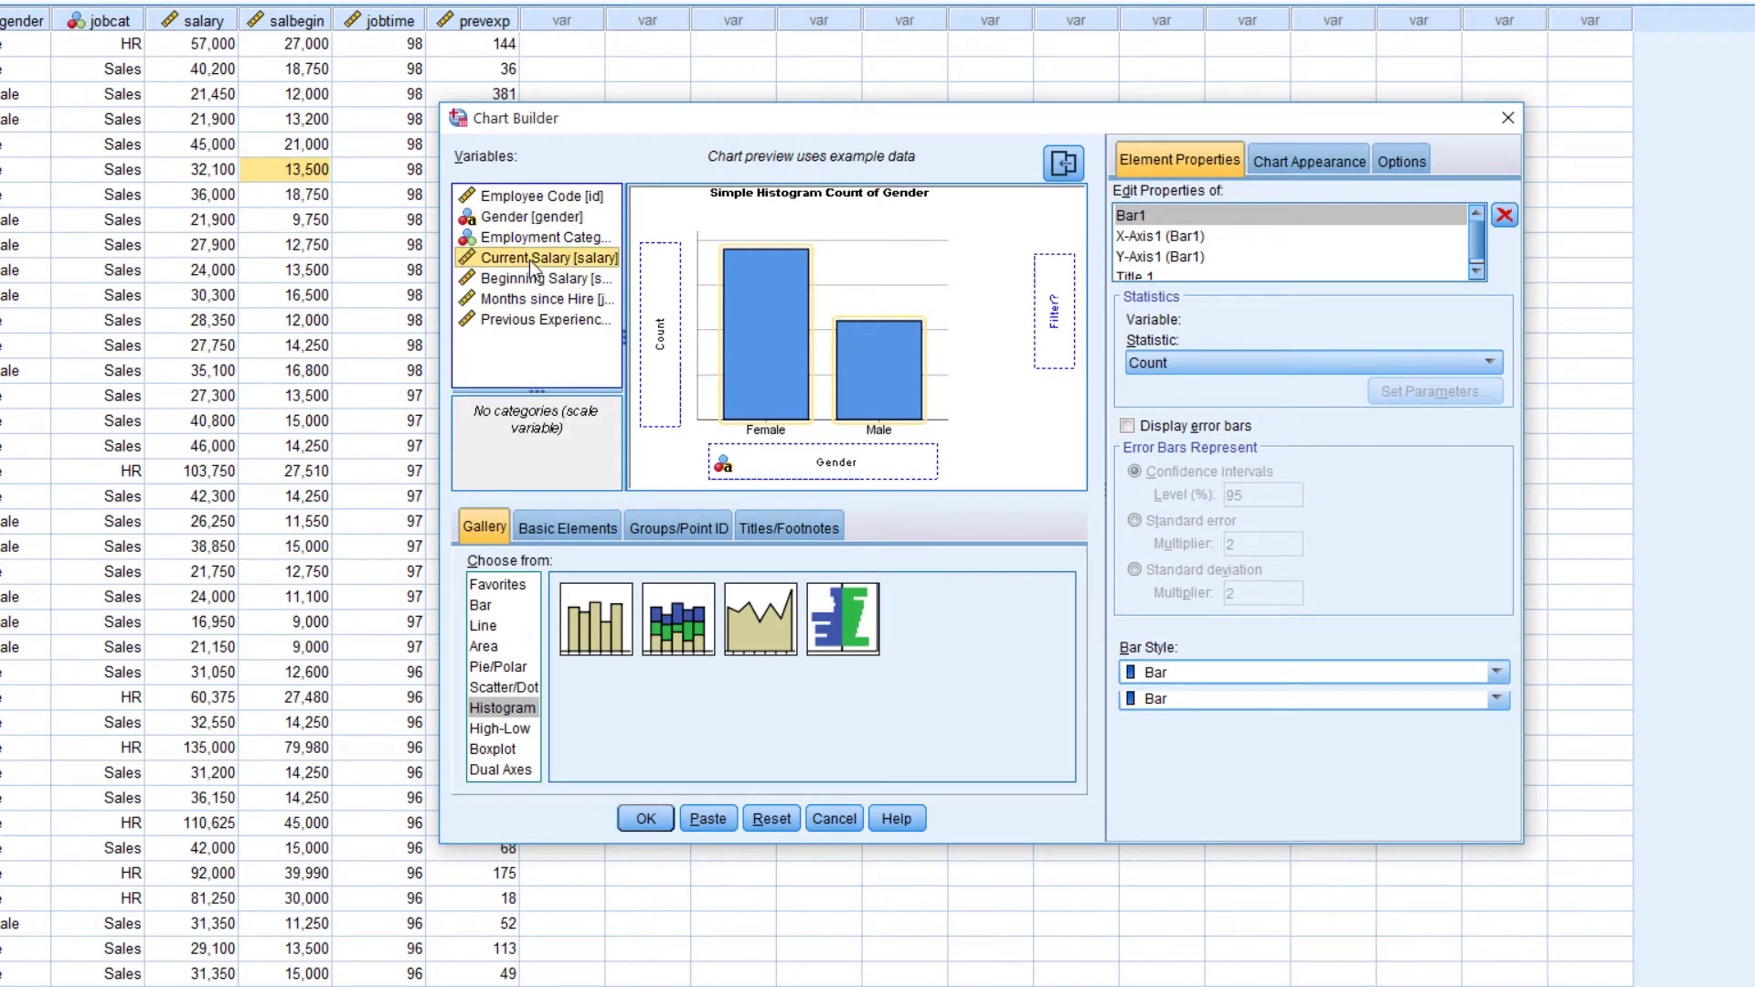
drag(533, 267, 658, 325)
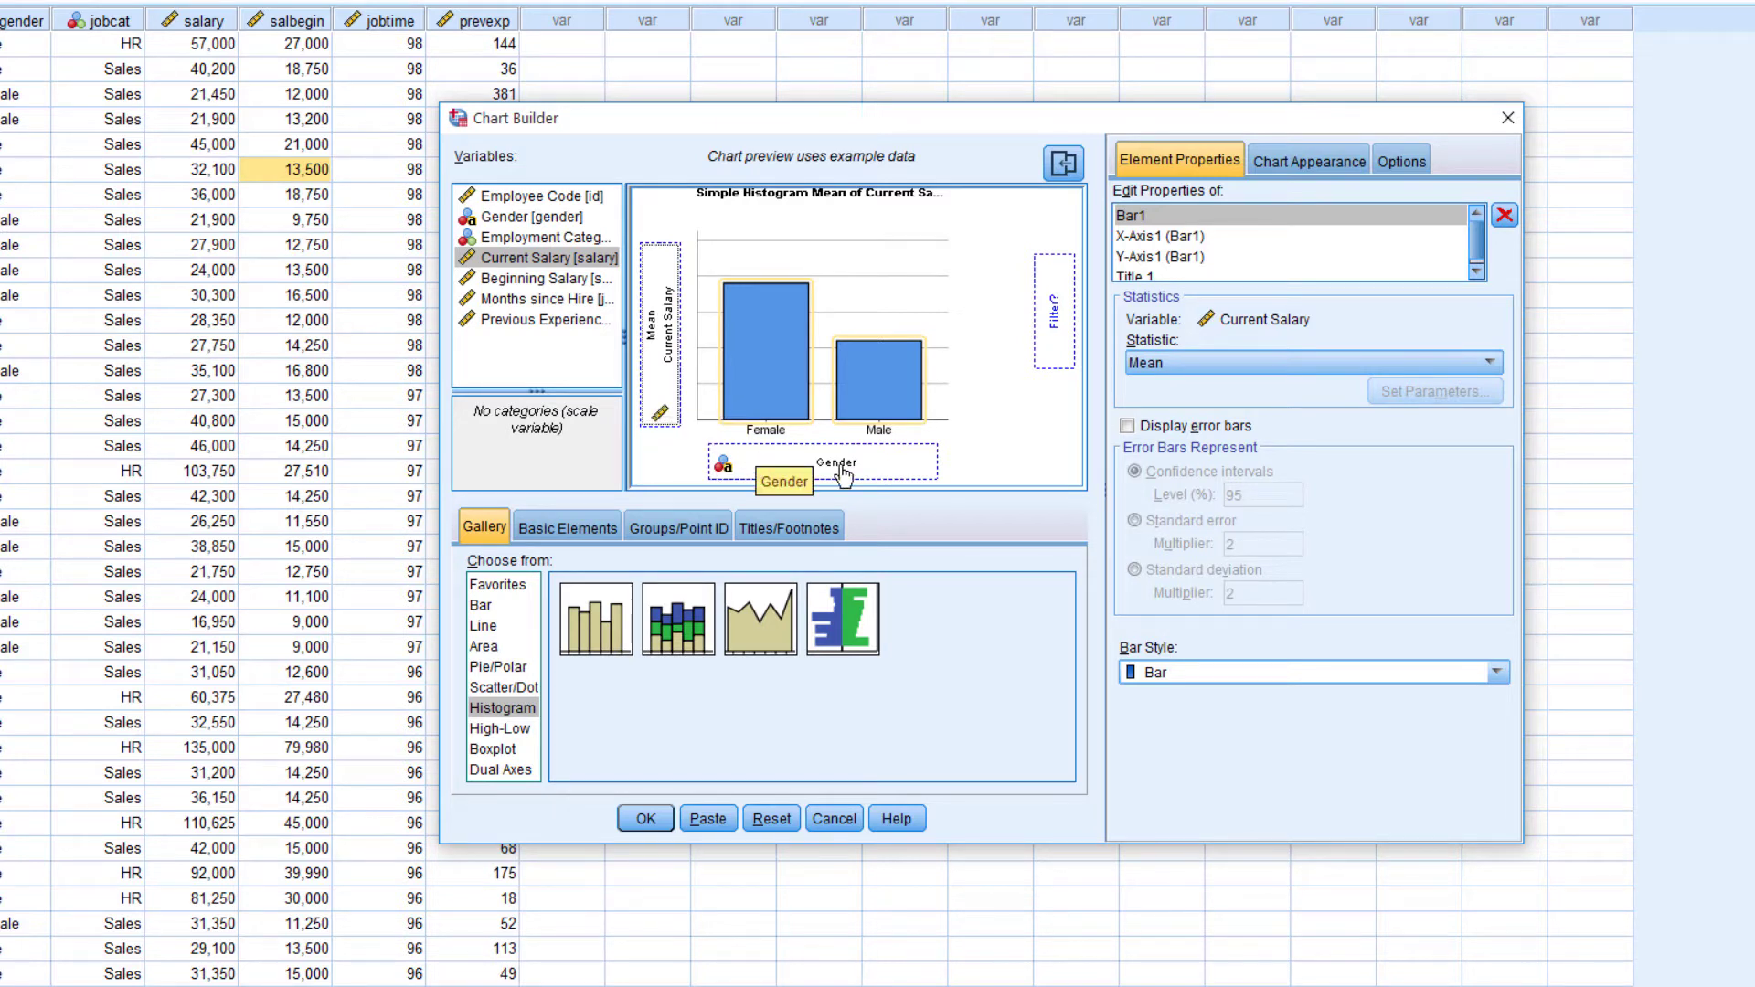
- Use Mean as the bar statistic for Current Salary and generate the chart in the output
click(1298, 366)
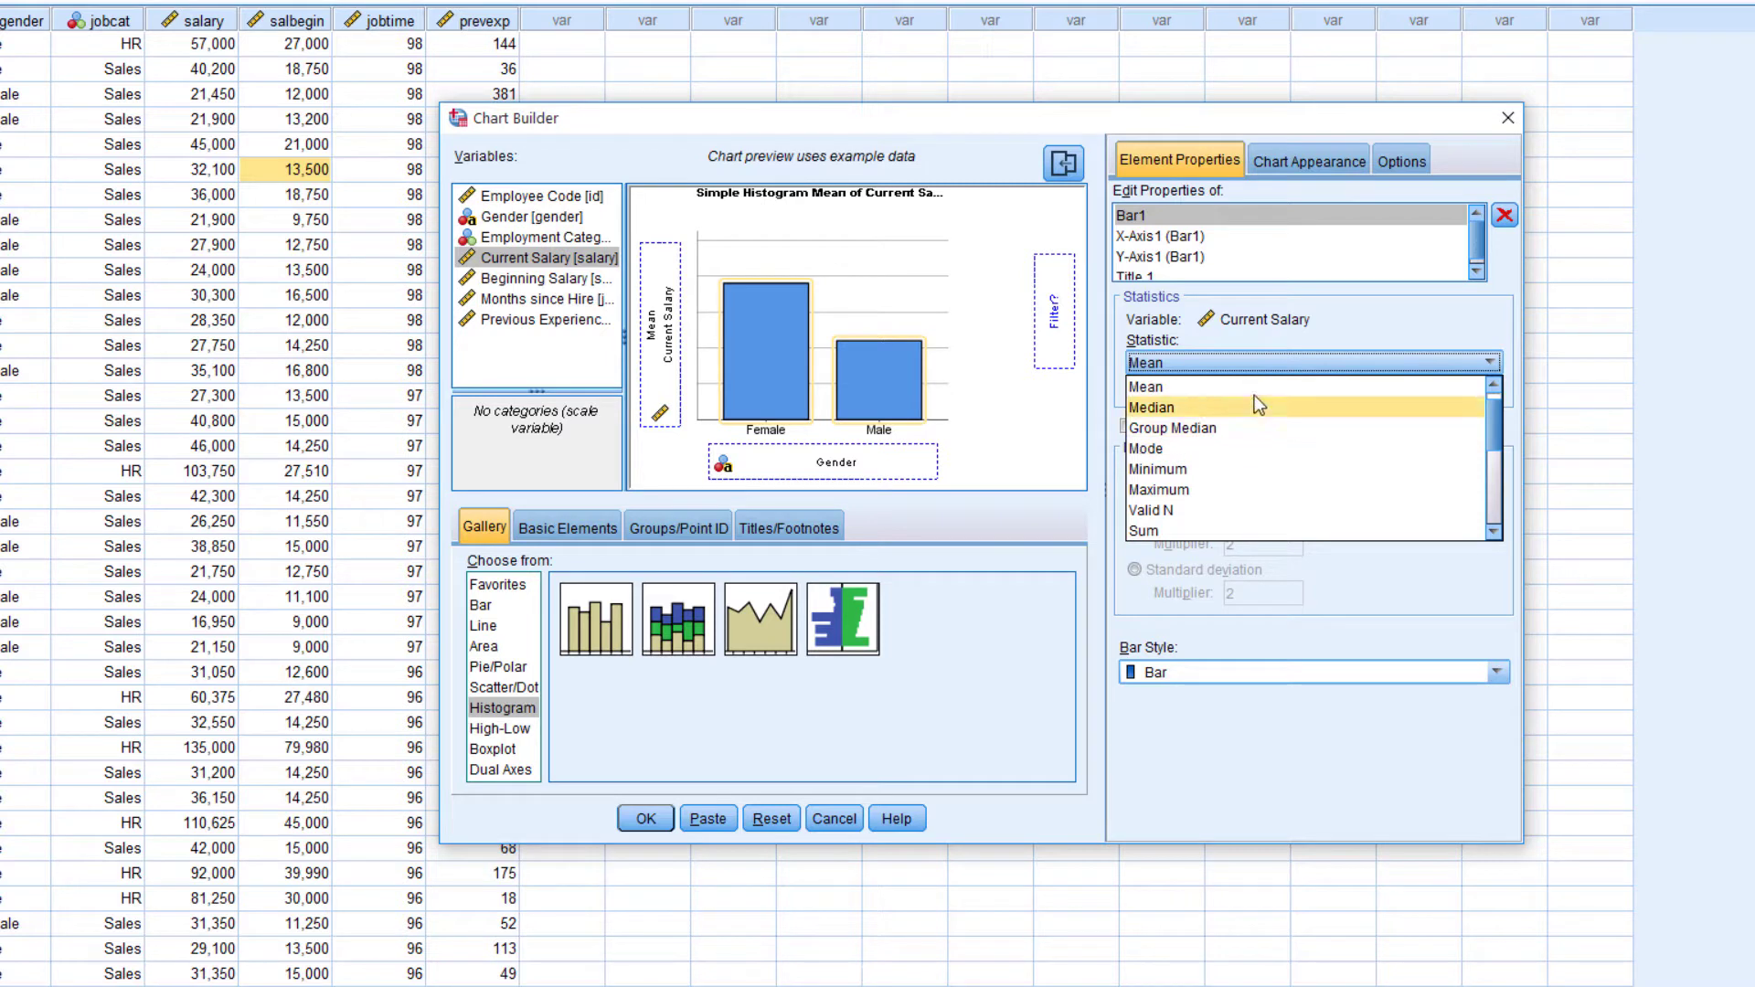
key(Up)
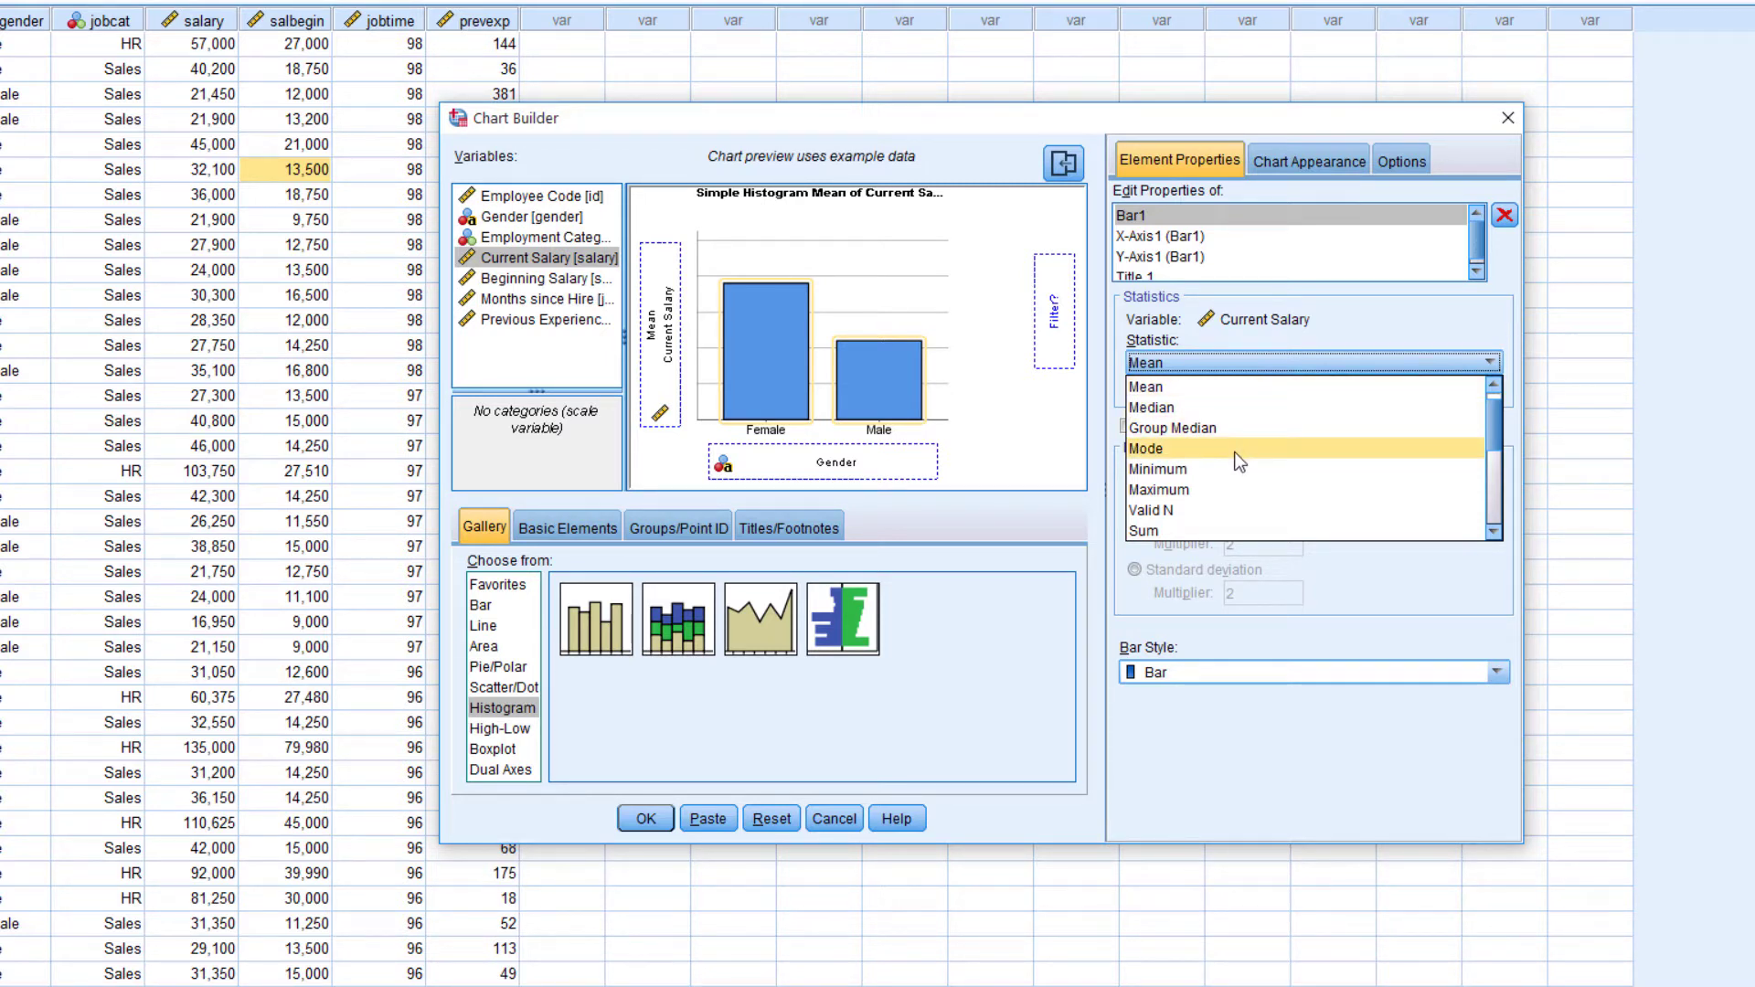
key(Down)
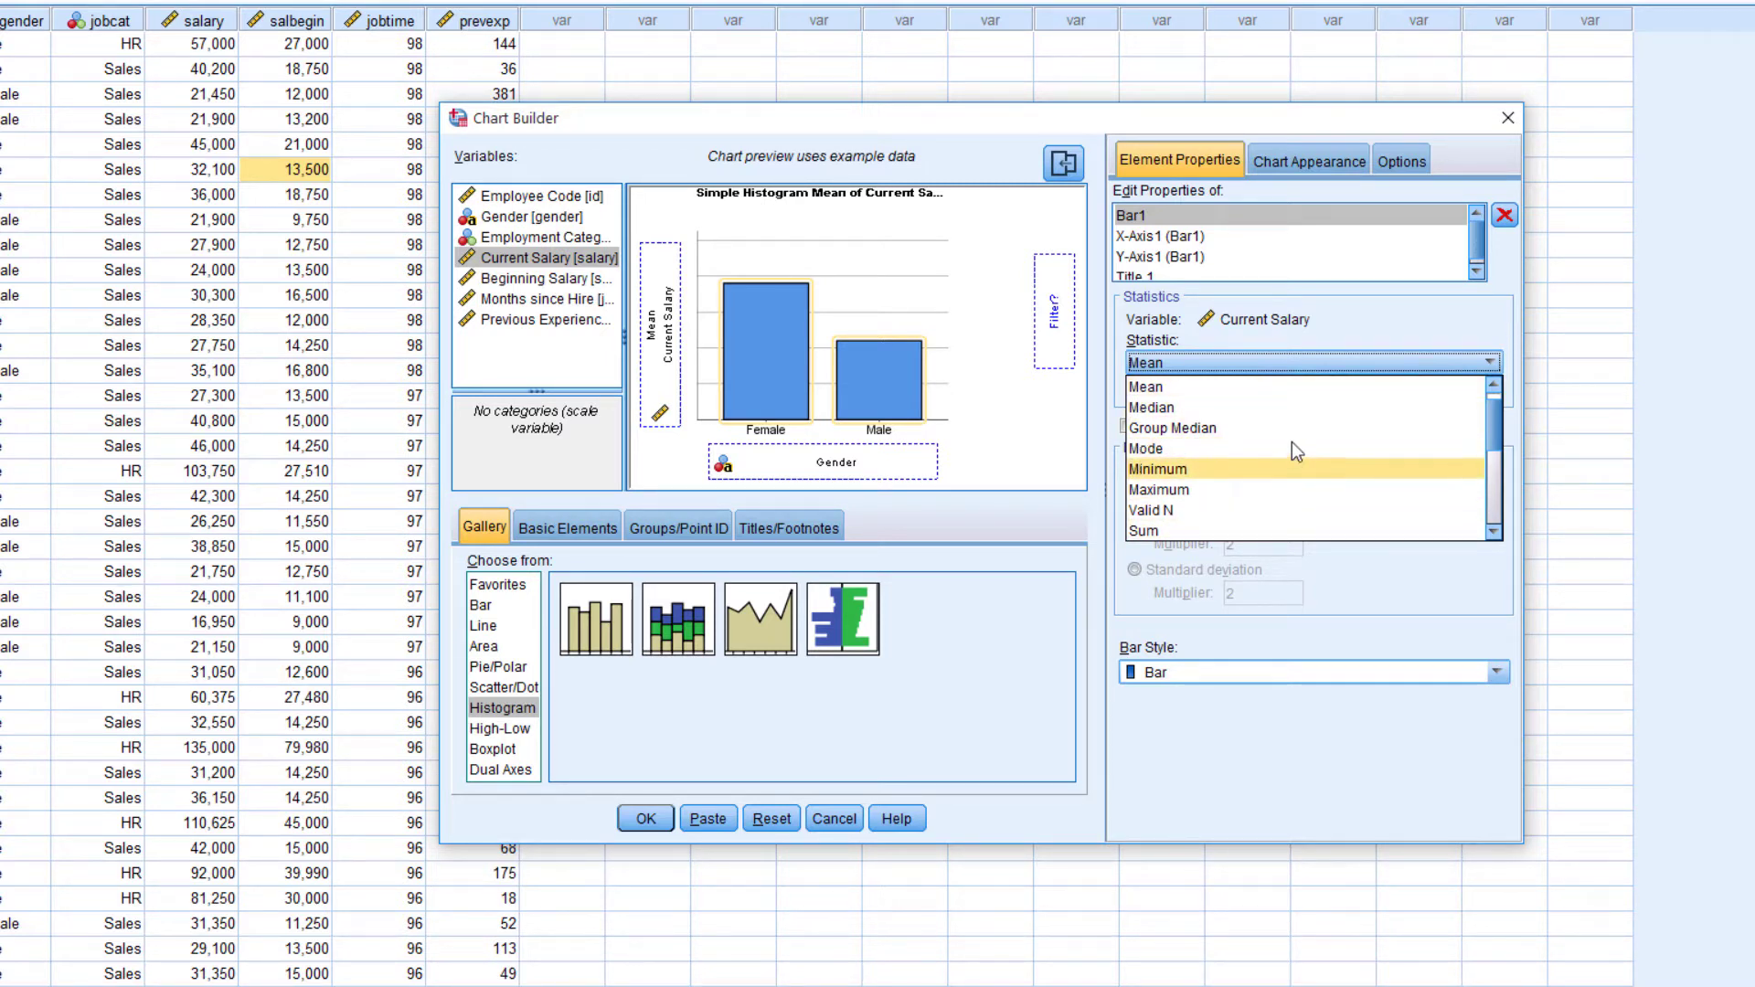
click(1201, 392)
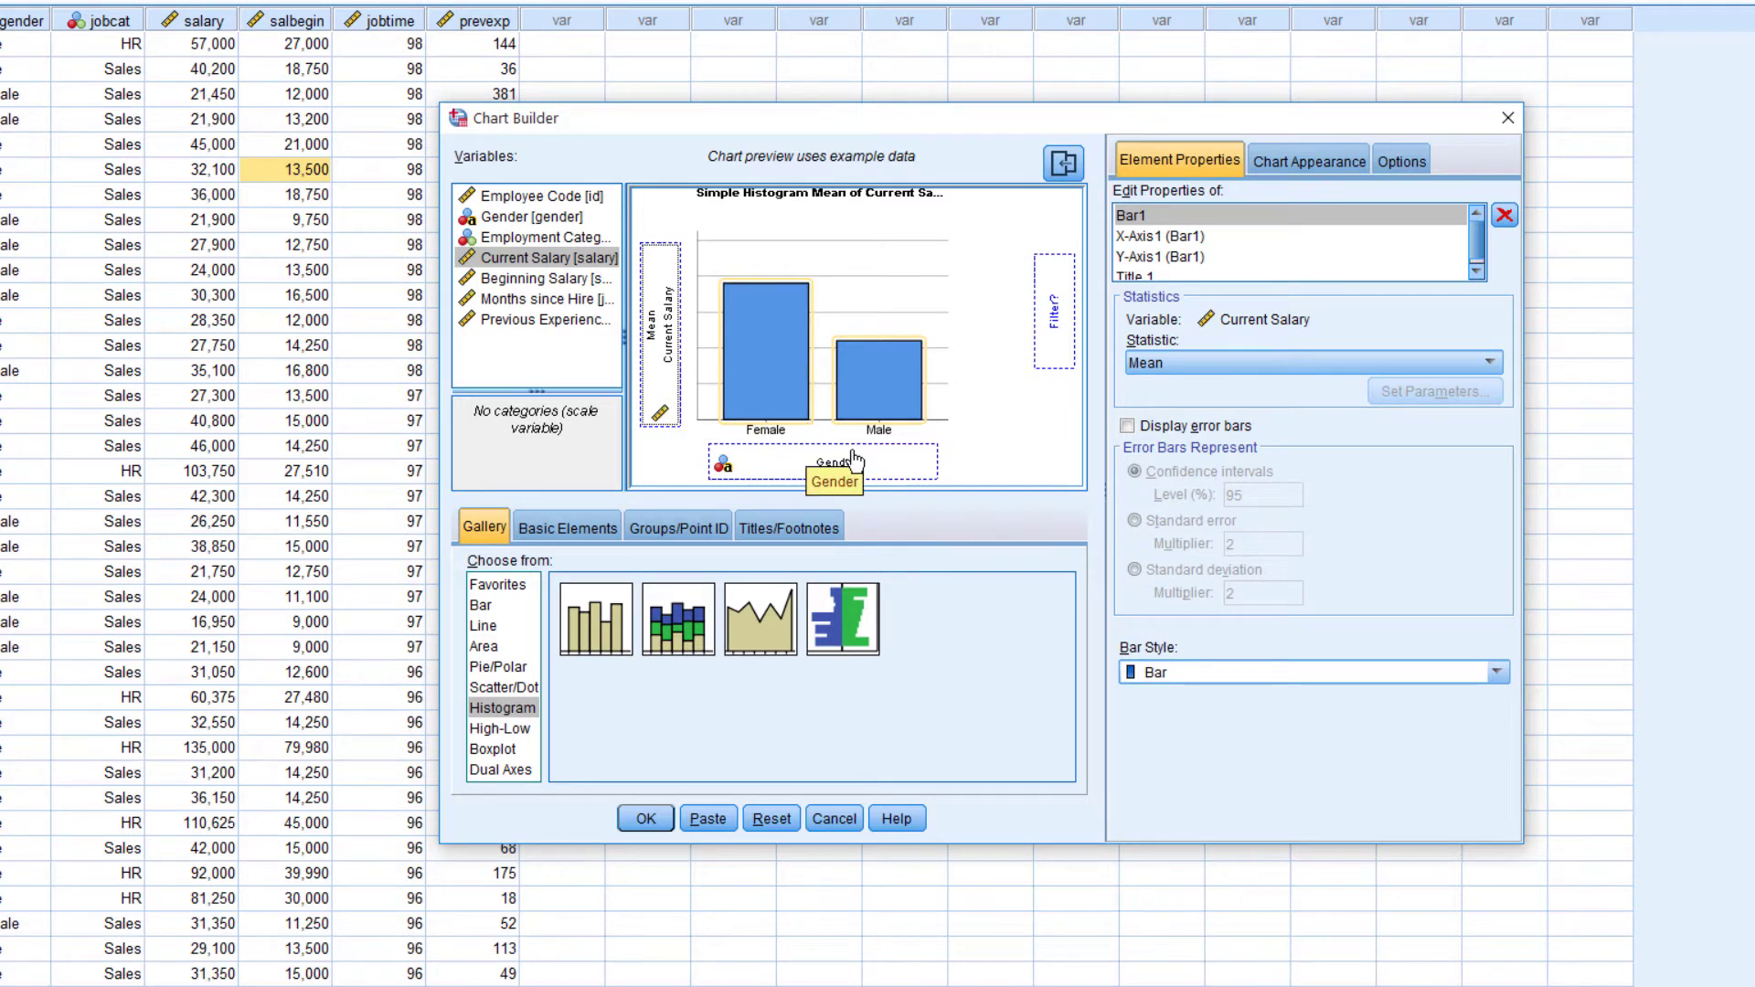
click(646, 818)
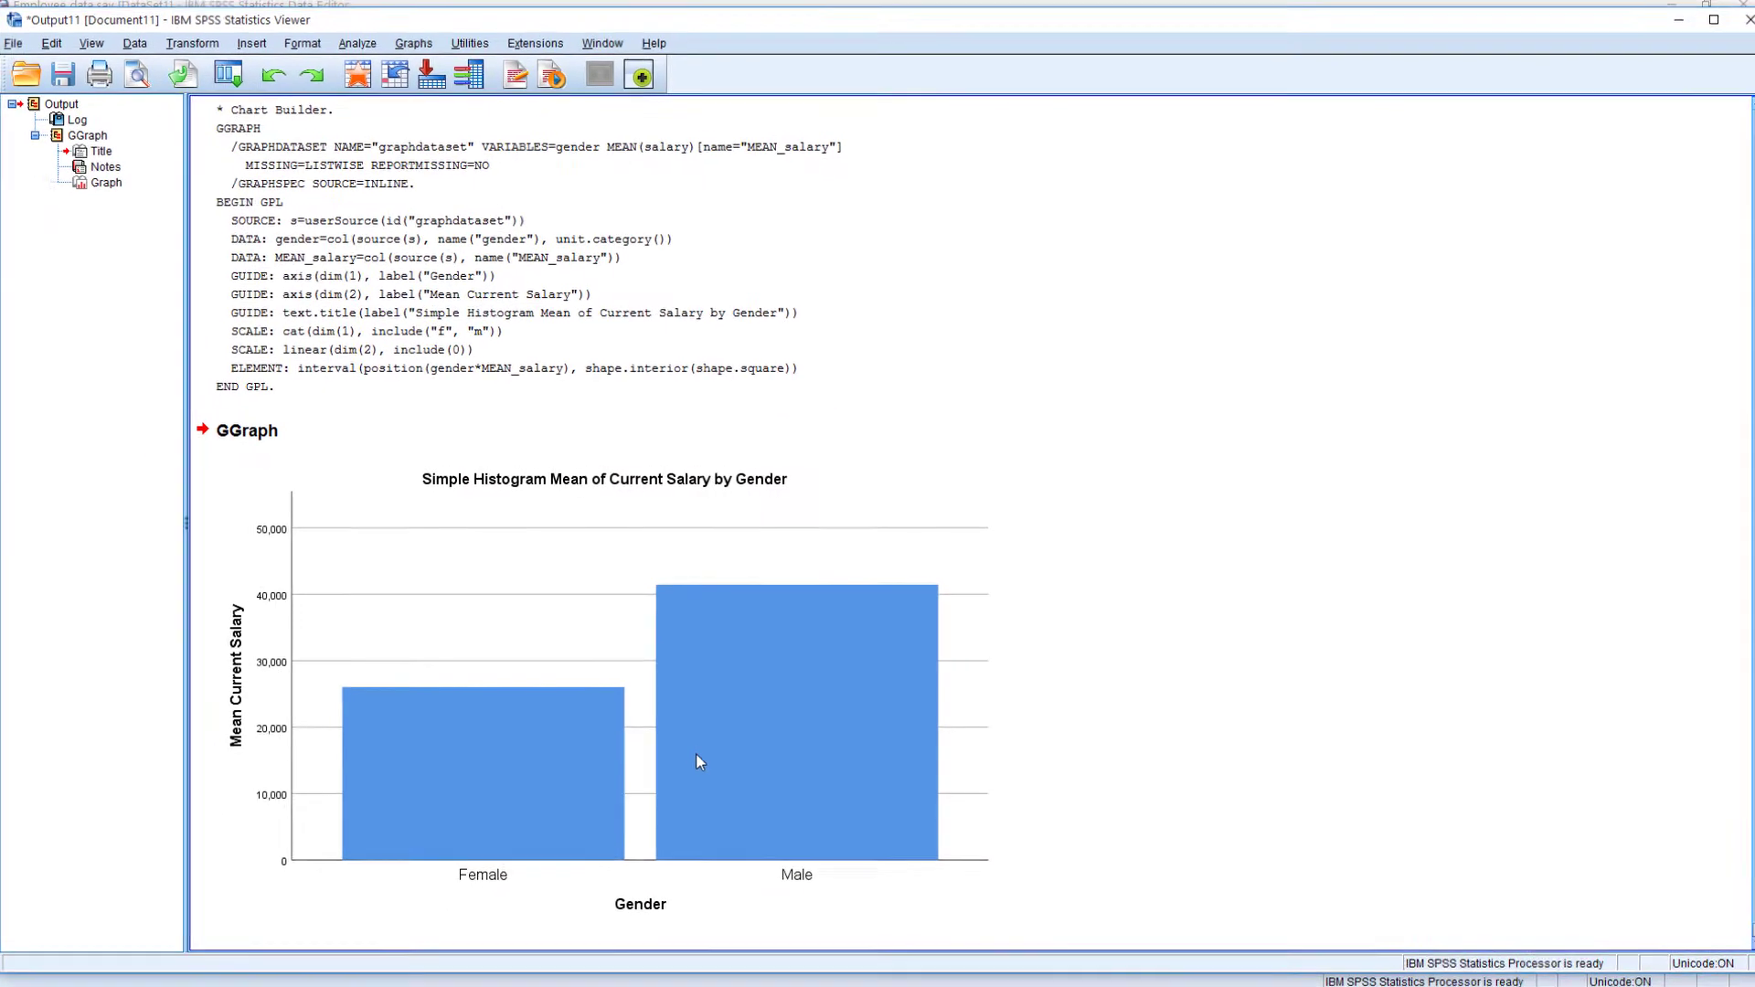
- Open the mean salary by gender chart in the Chart Editor and move the editor clear of the output chart
click(482, 791)
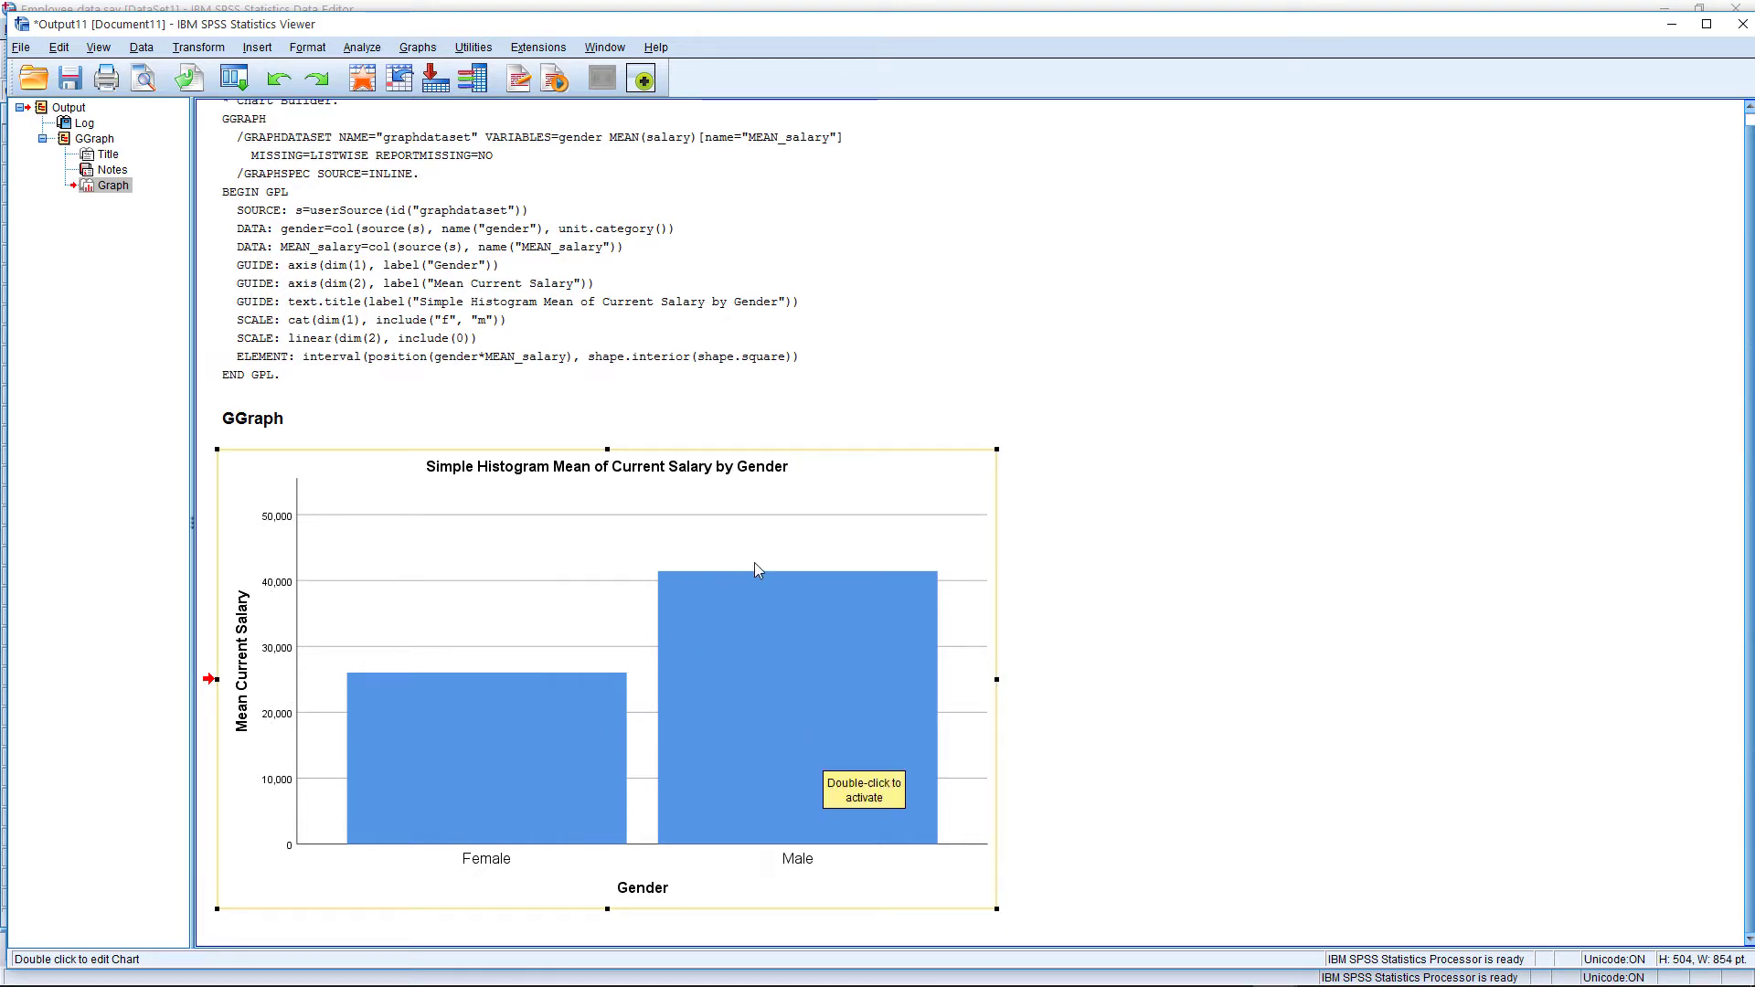
double_click(768, 649)
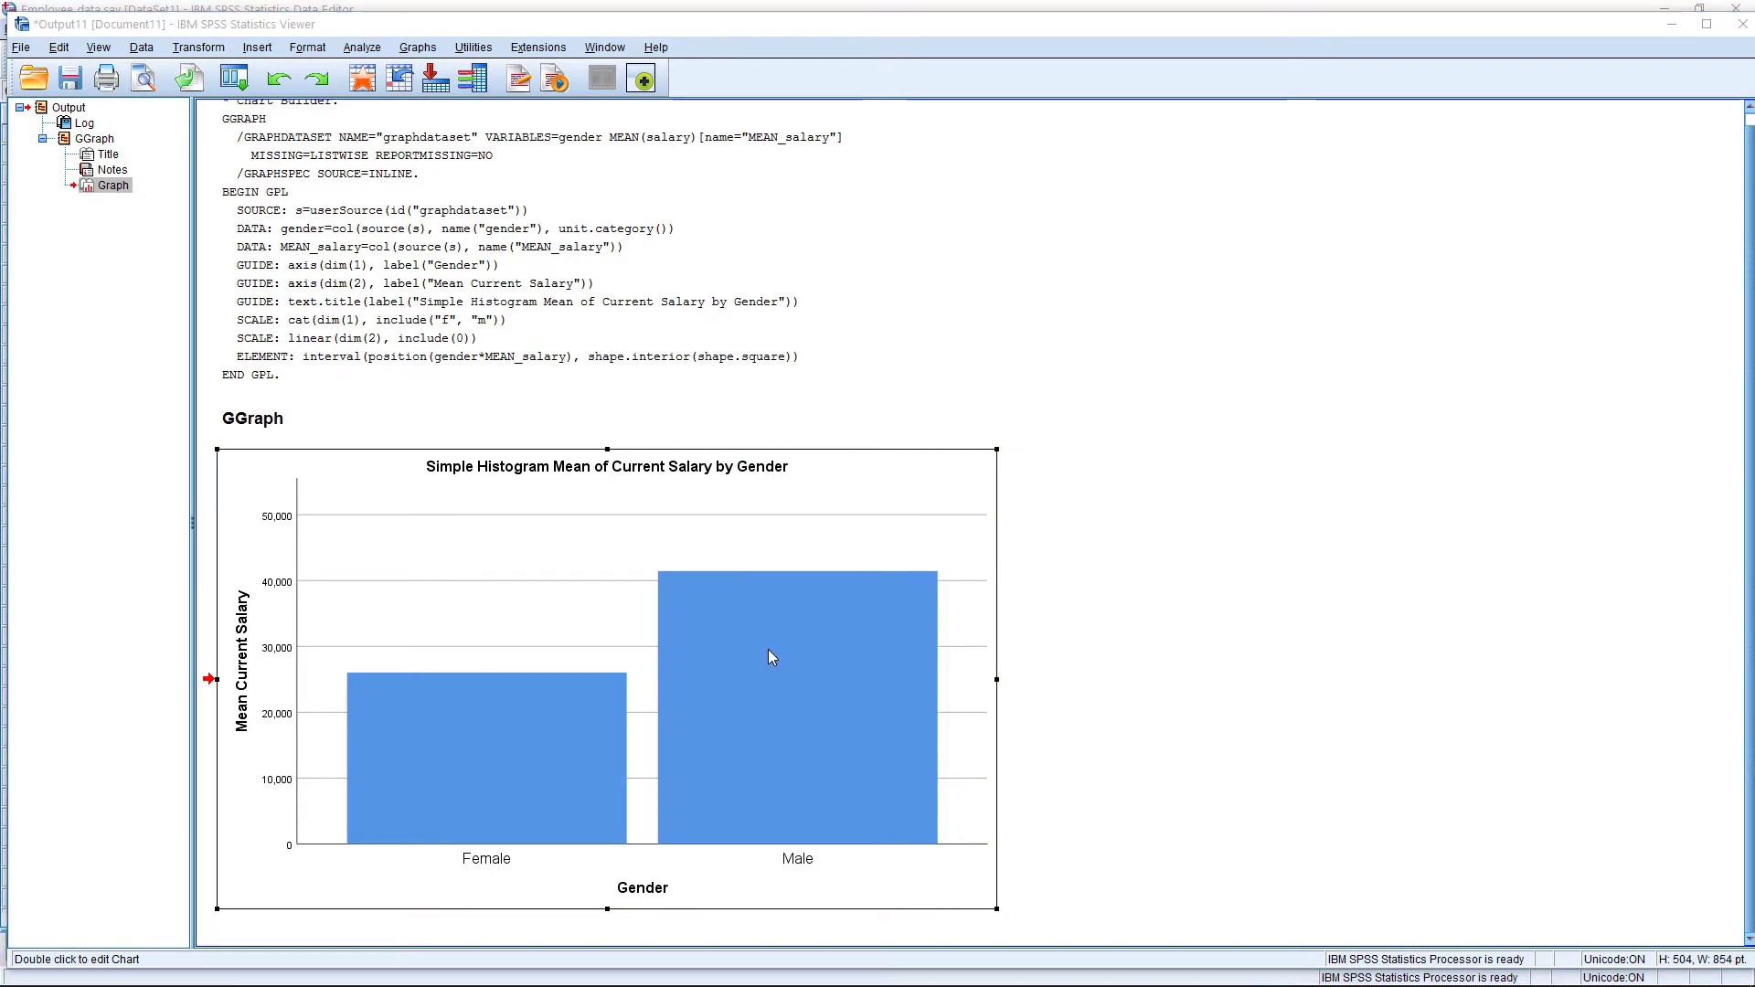
drag(1112, 168, 1209, 113)
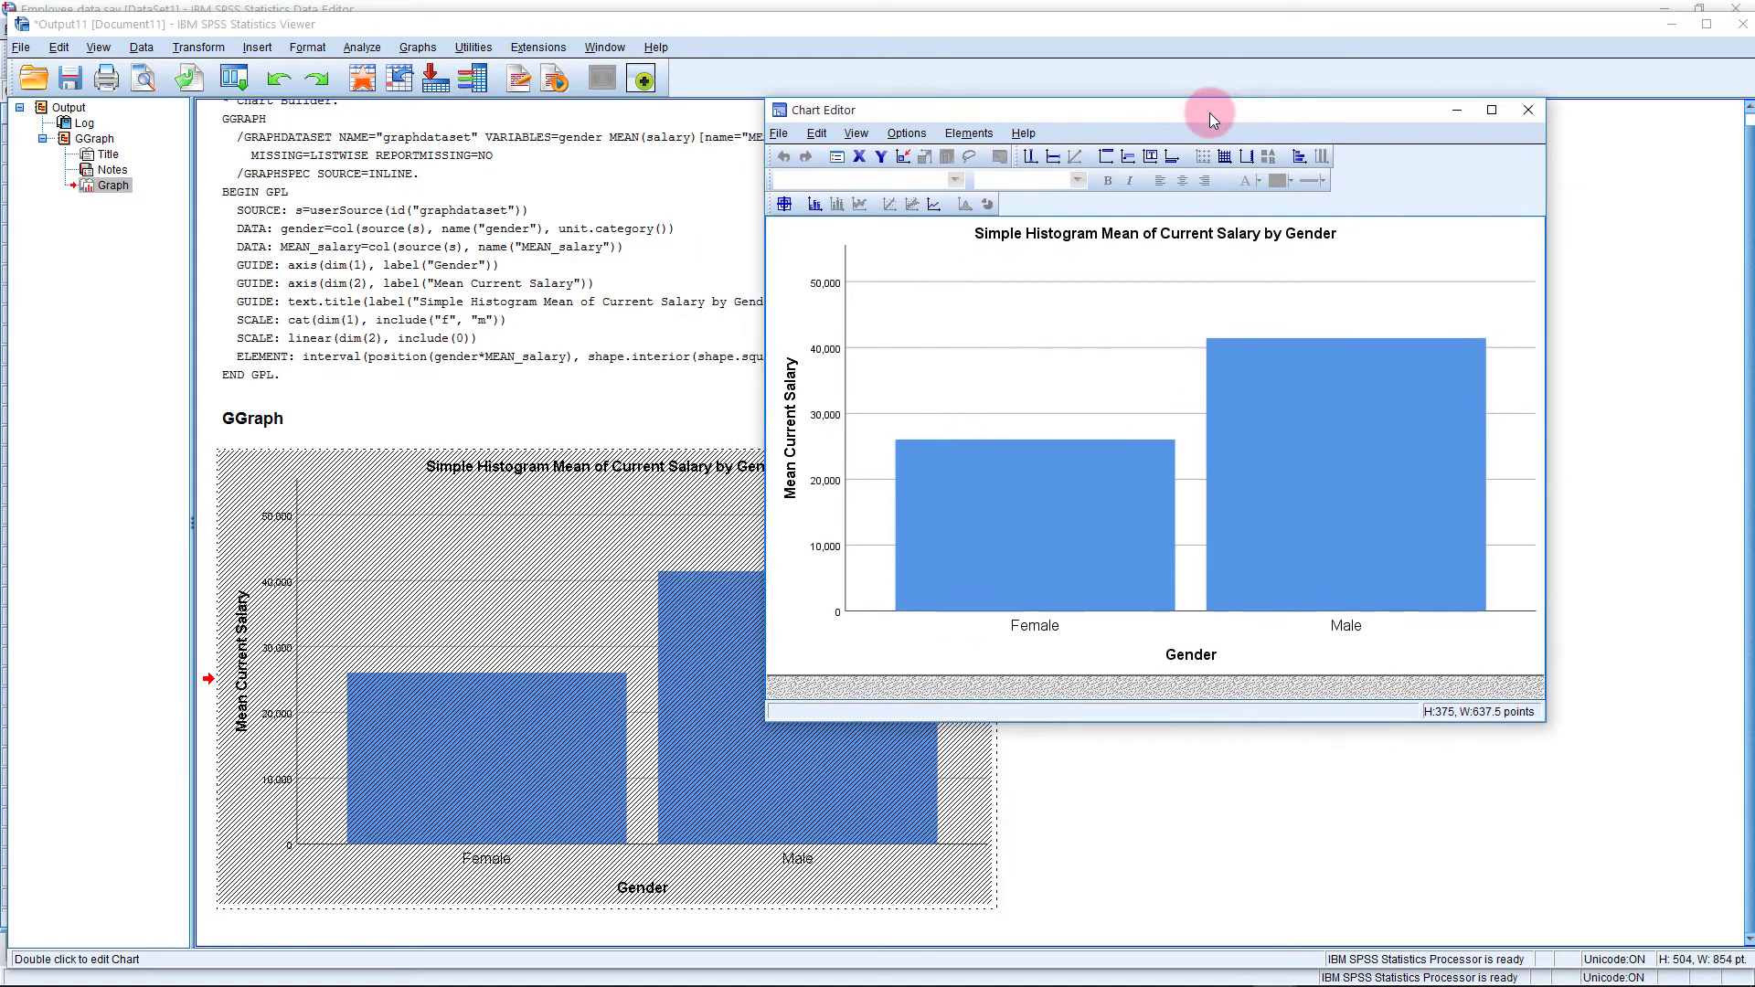
- Add mean current salary data labels to the Female and Male bars and close the Chart Editor
click(1102, 472)
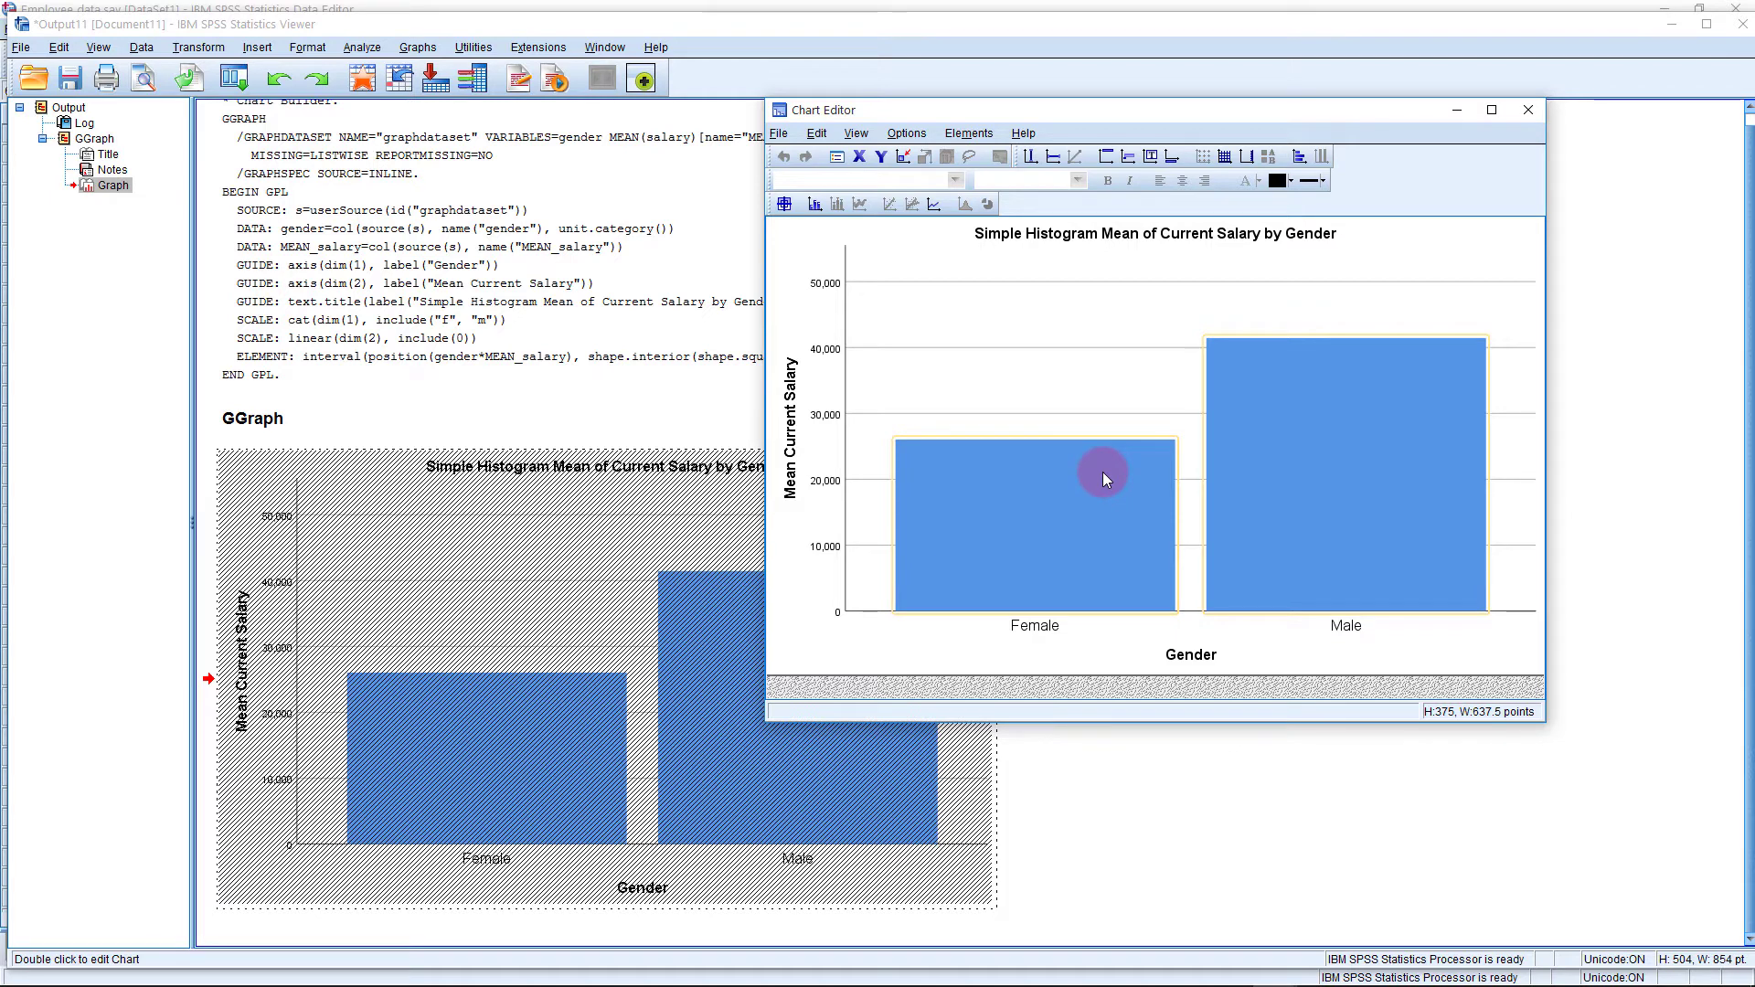
click(817, 205)
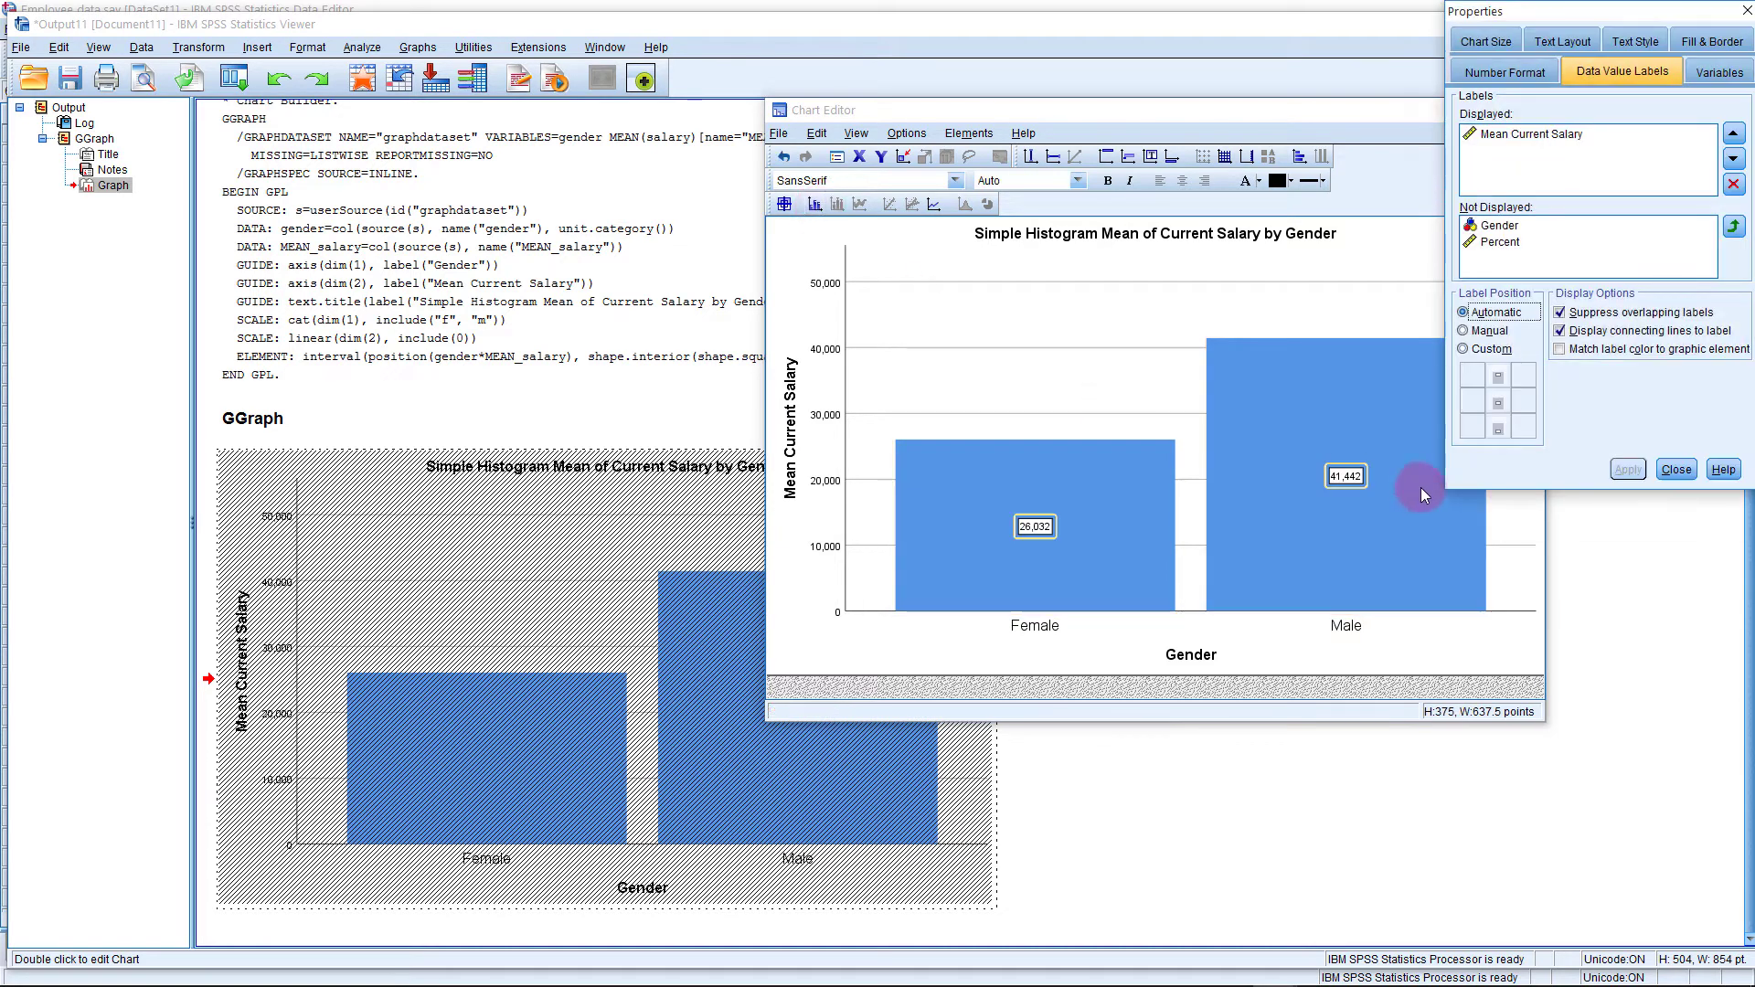
click(1675, 470)
click(1039, 528)
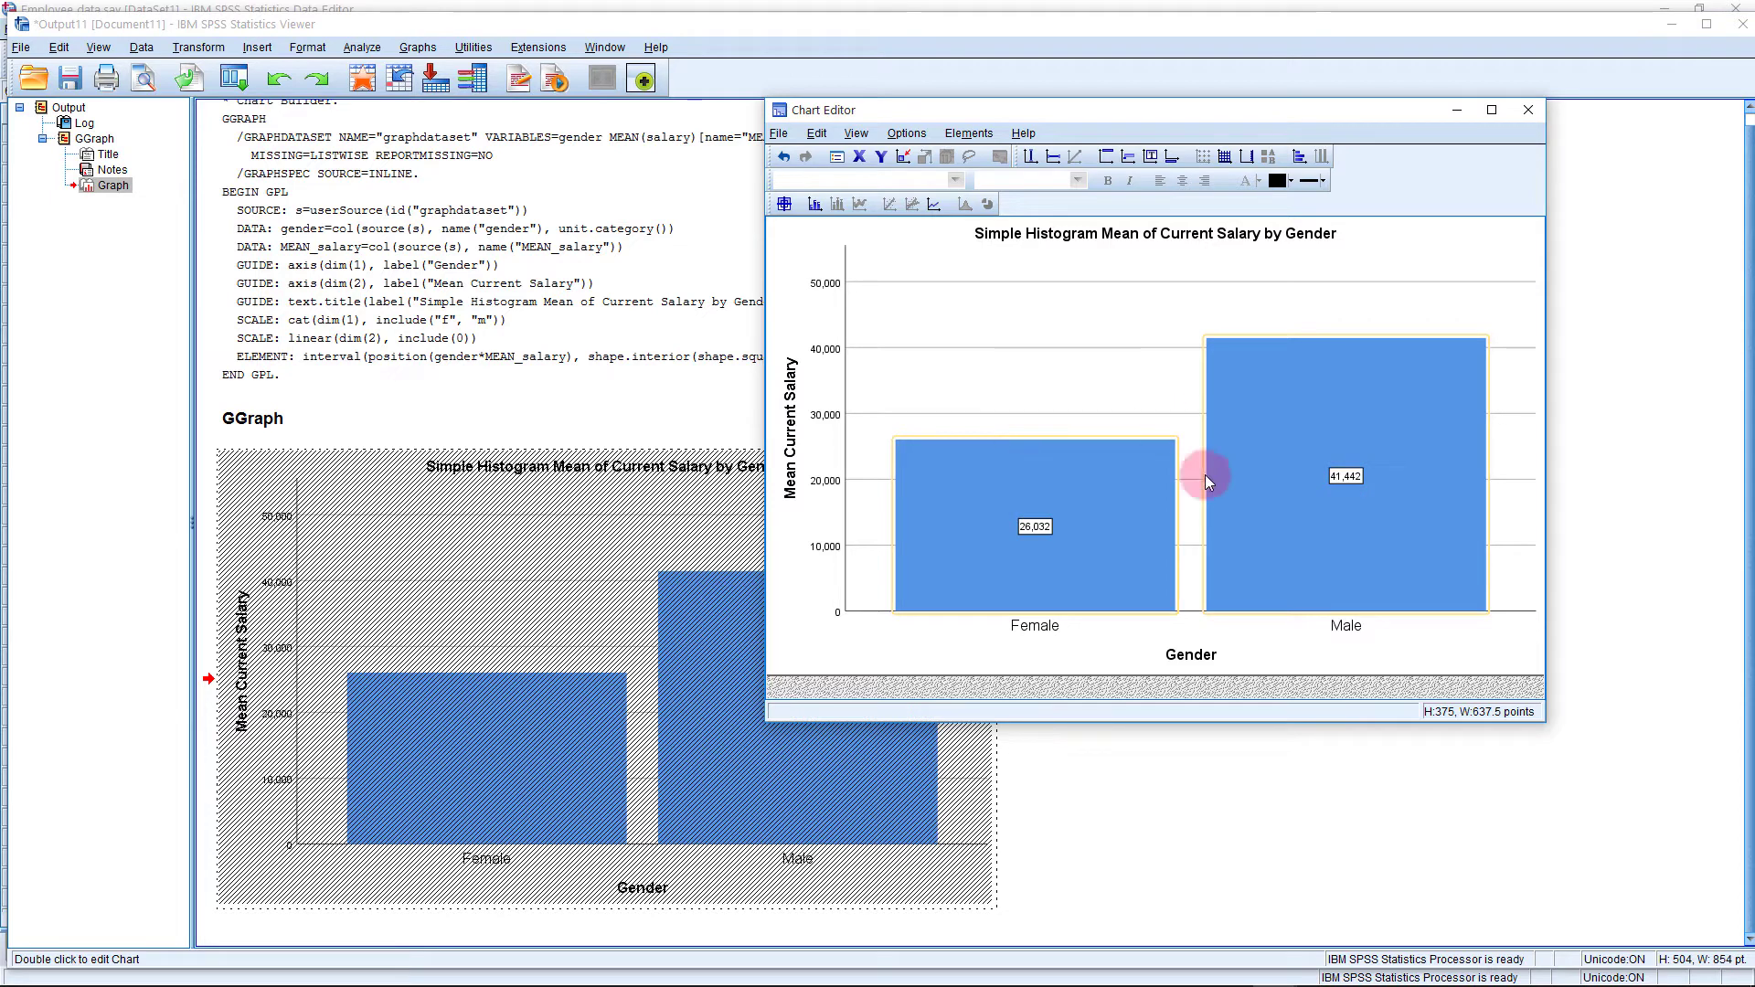
click(1530, 108)
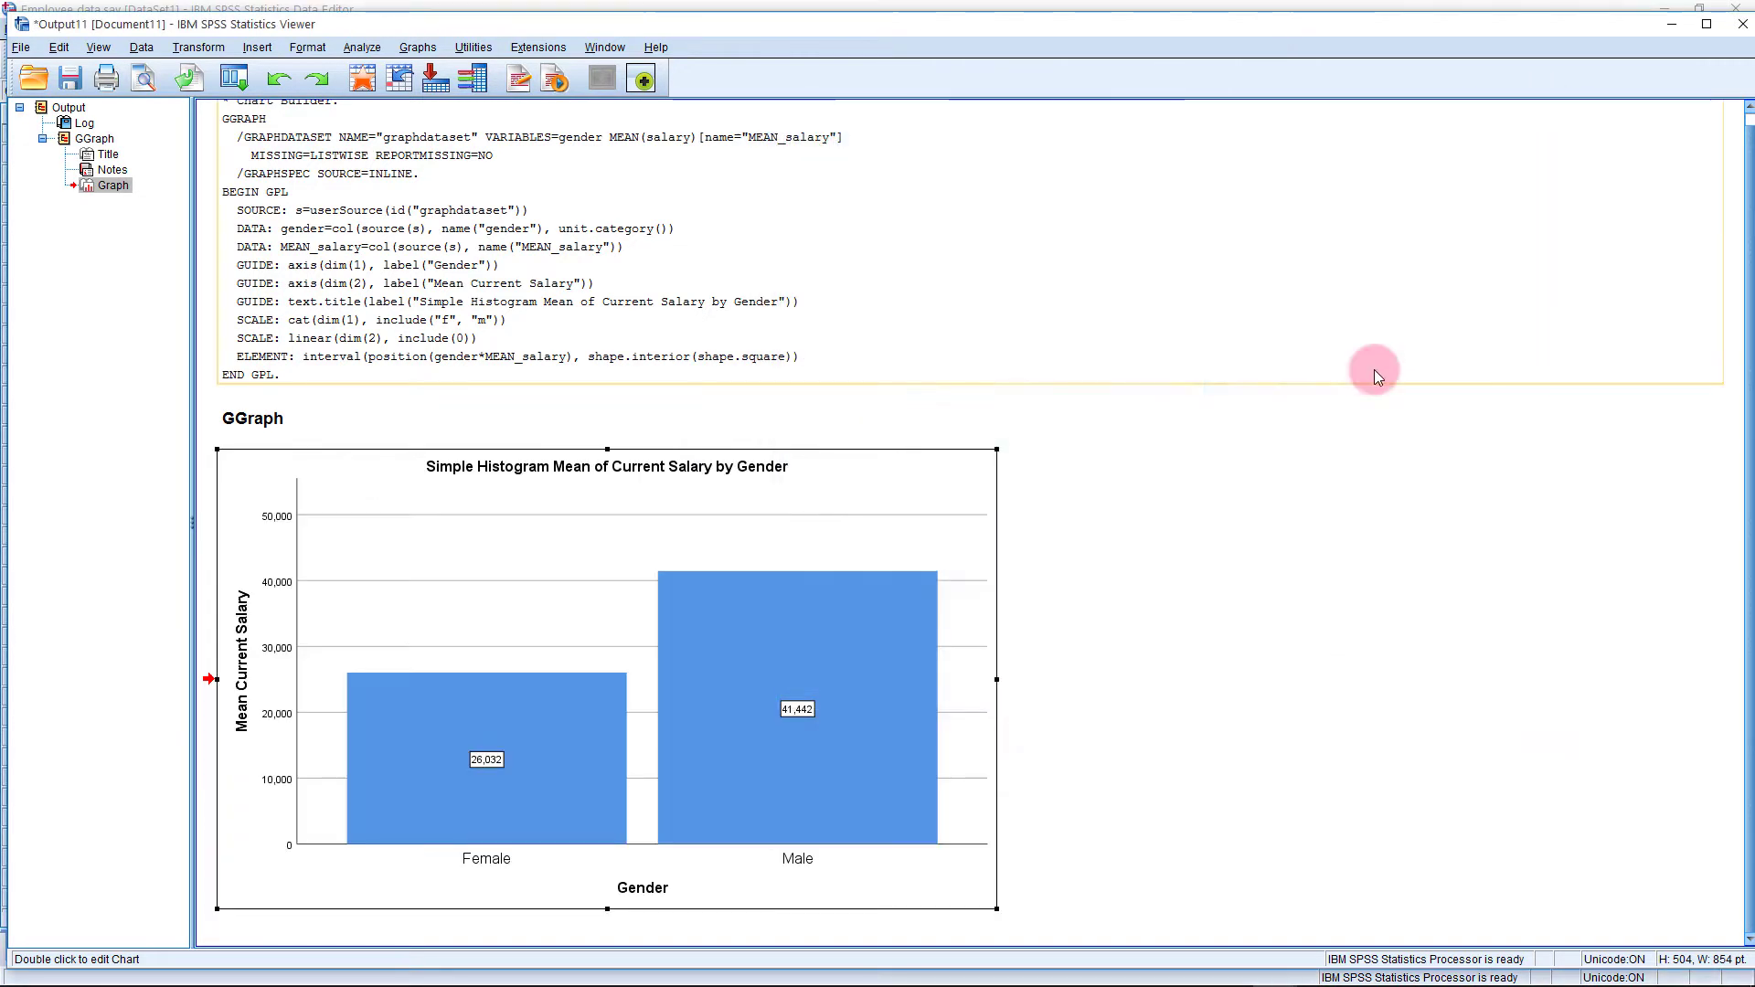
- Close the output viewer without saving the mean salary chart
click(763, 583)
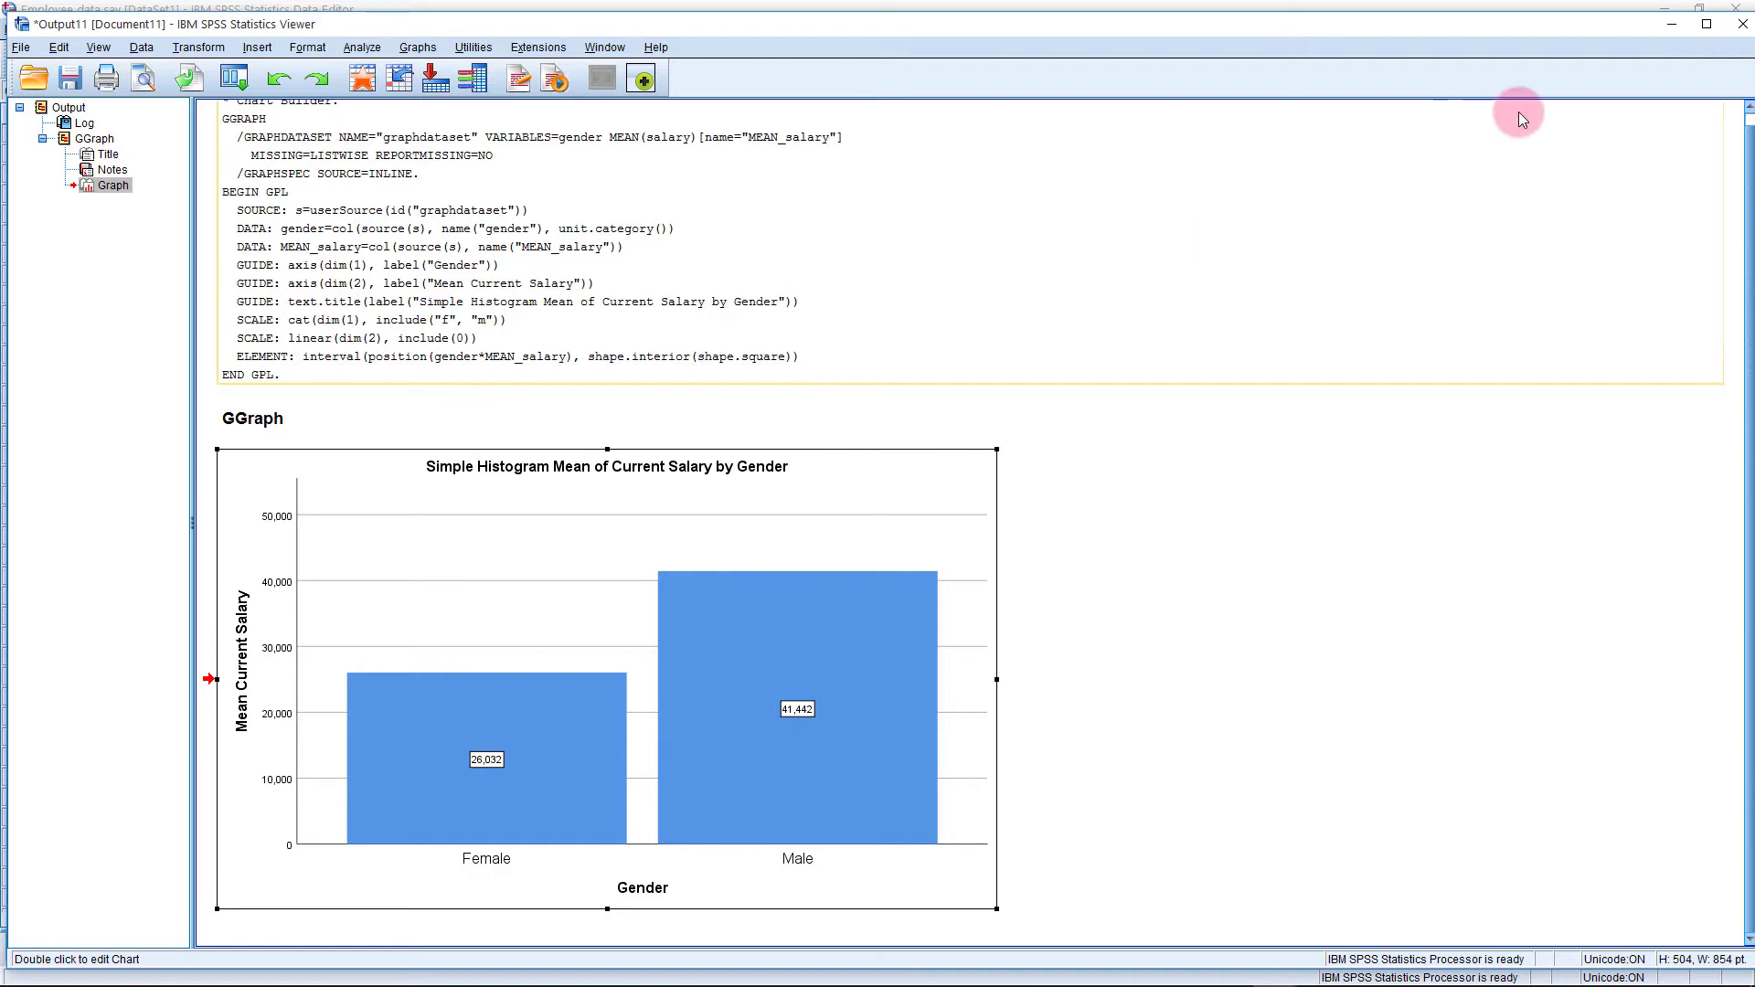
click(1742, 24)
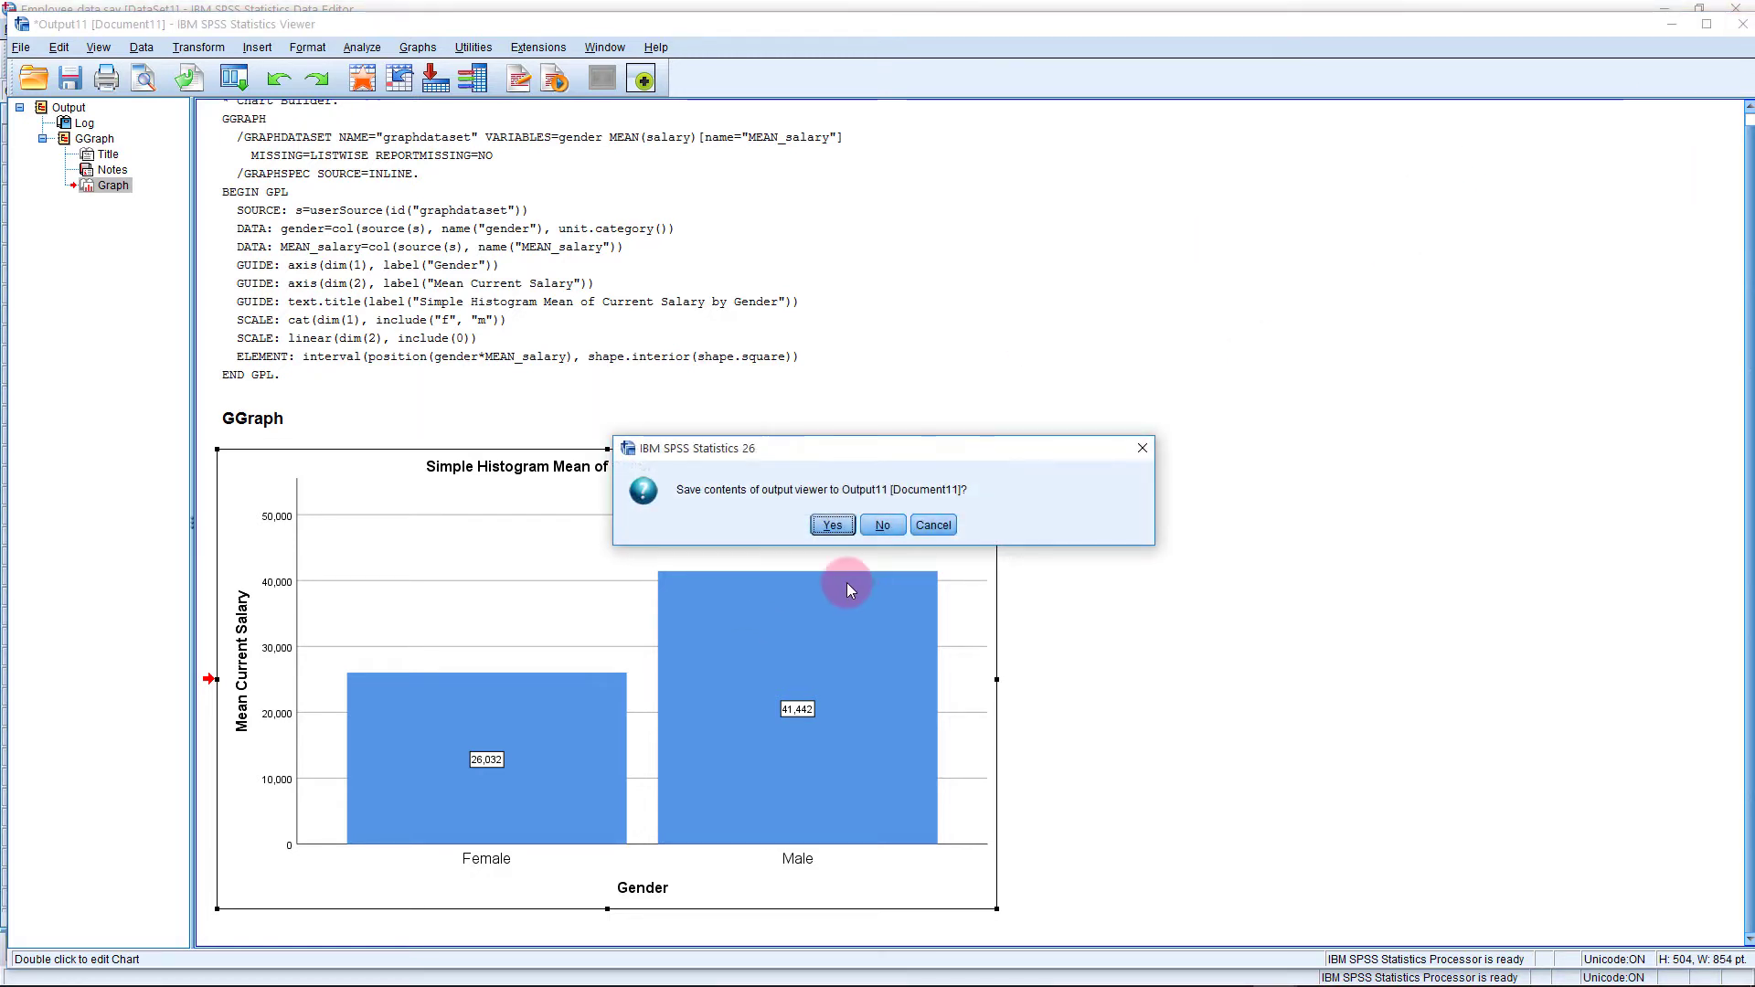
click(898, 526)
- Build a new simple histogram with Current Salary on the x-axis and generate it in the output
click(310, 29)
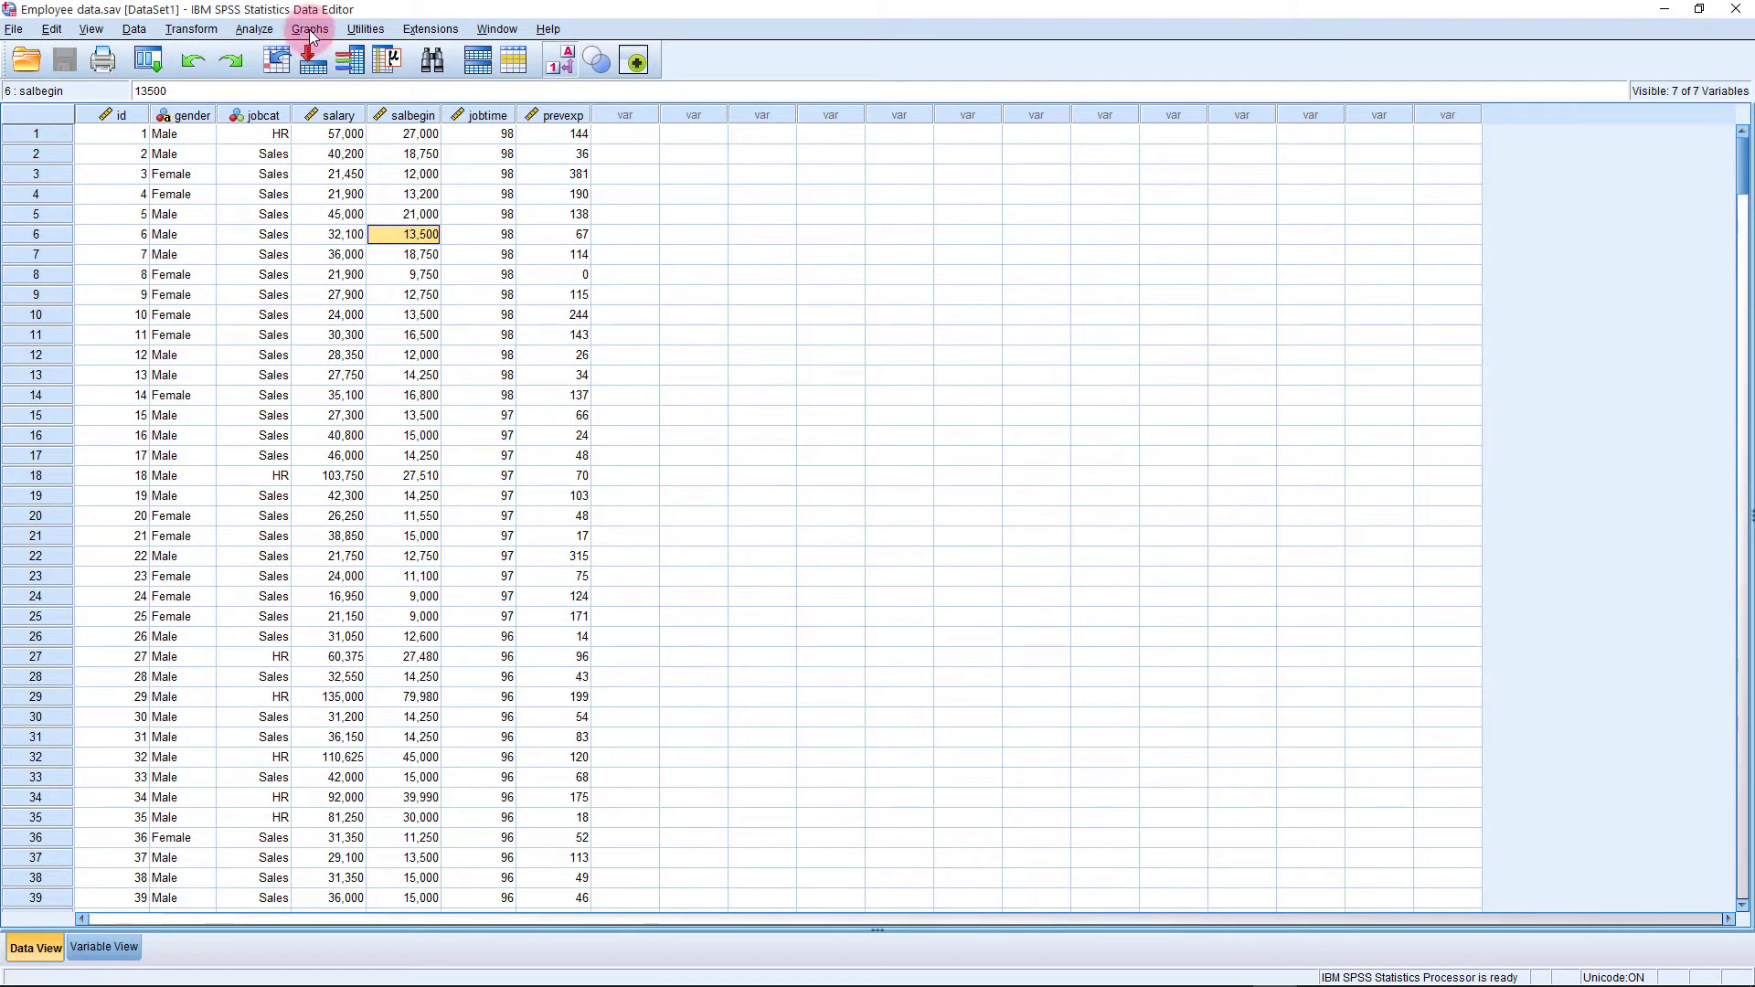
click(321, 55)
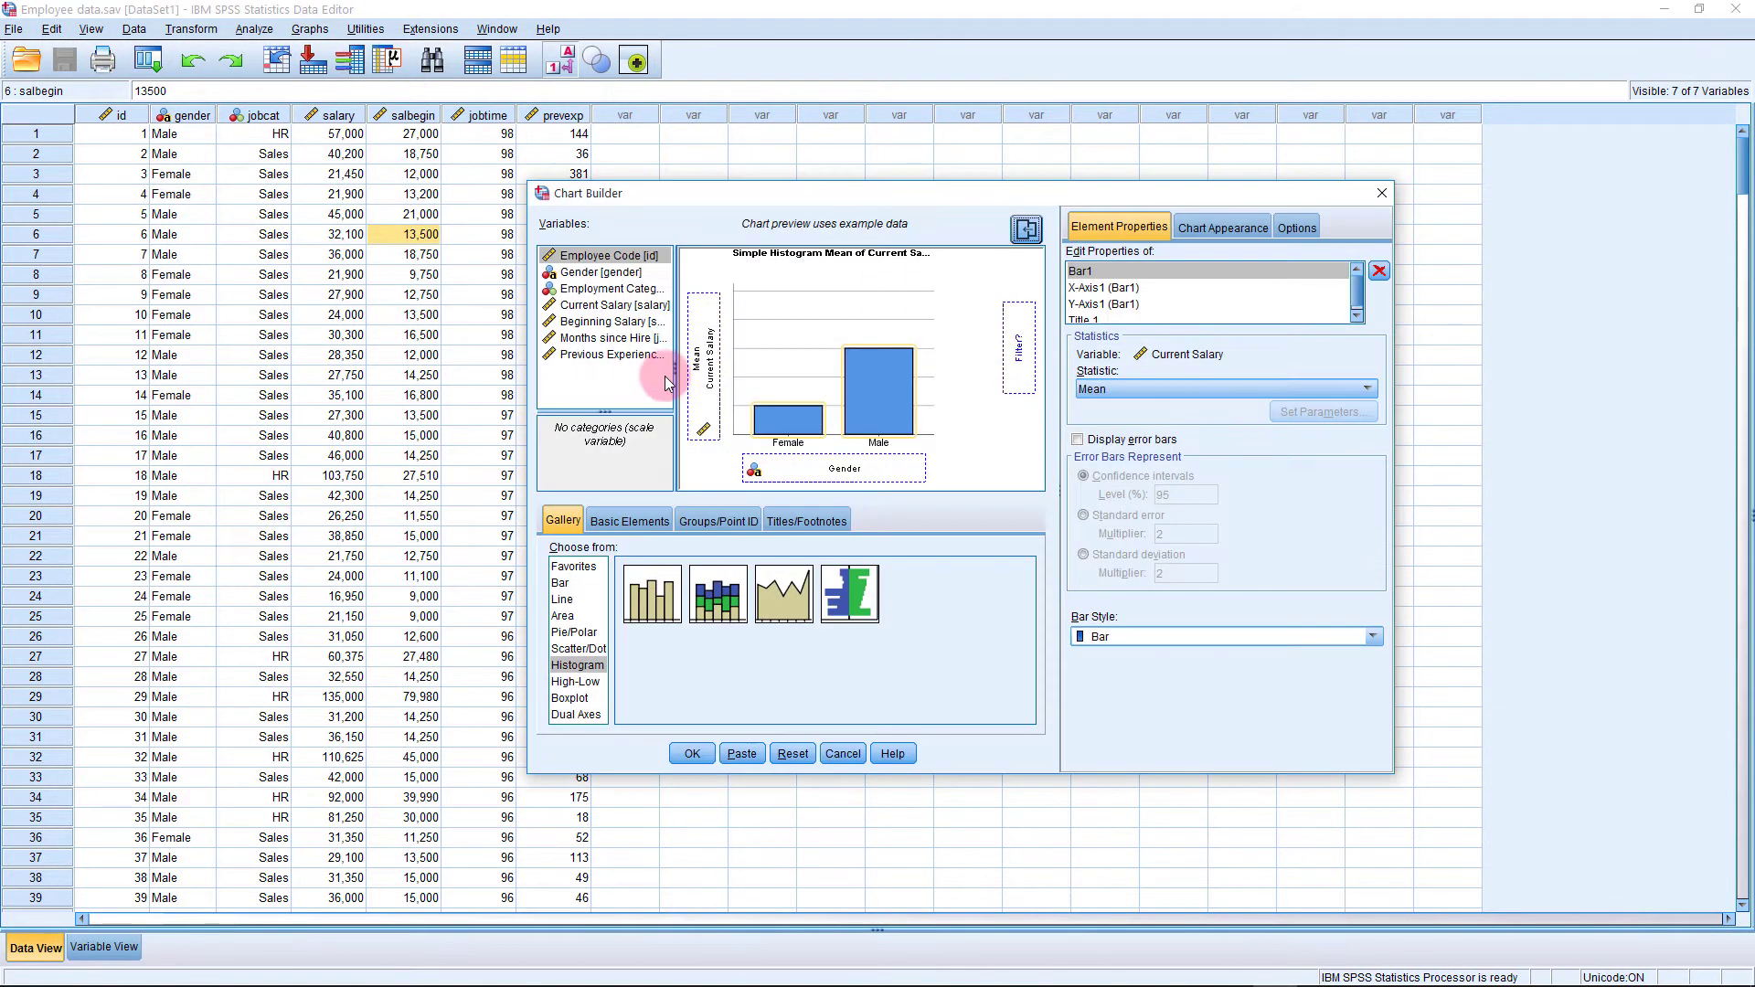
drag(659, 603, 850, 403)
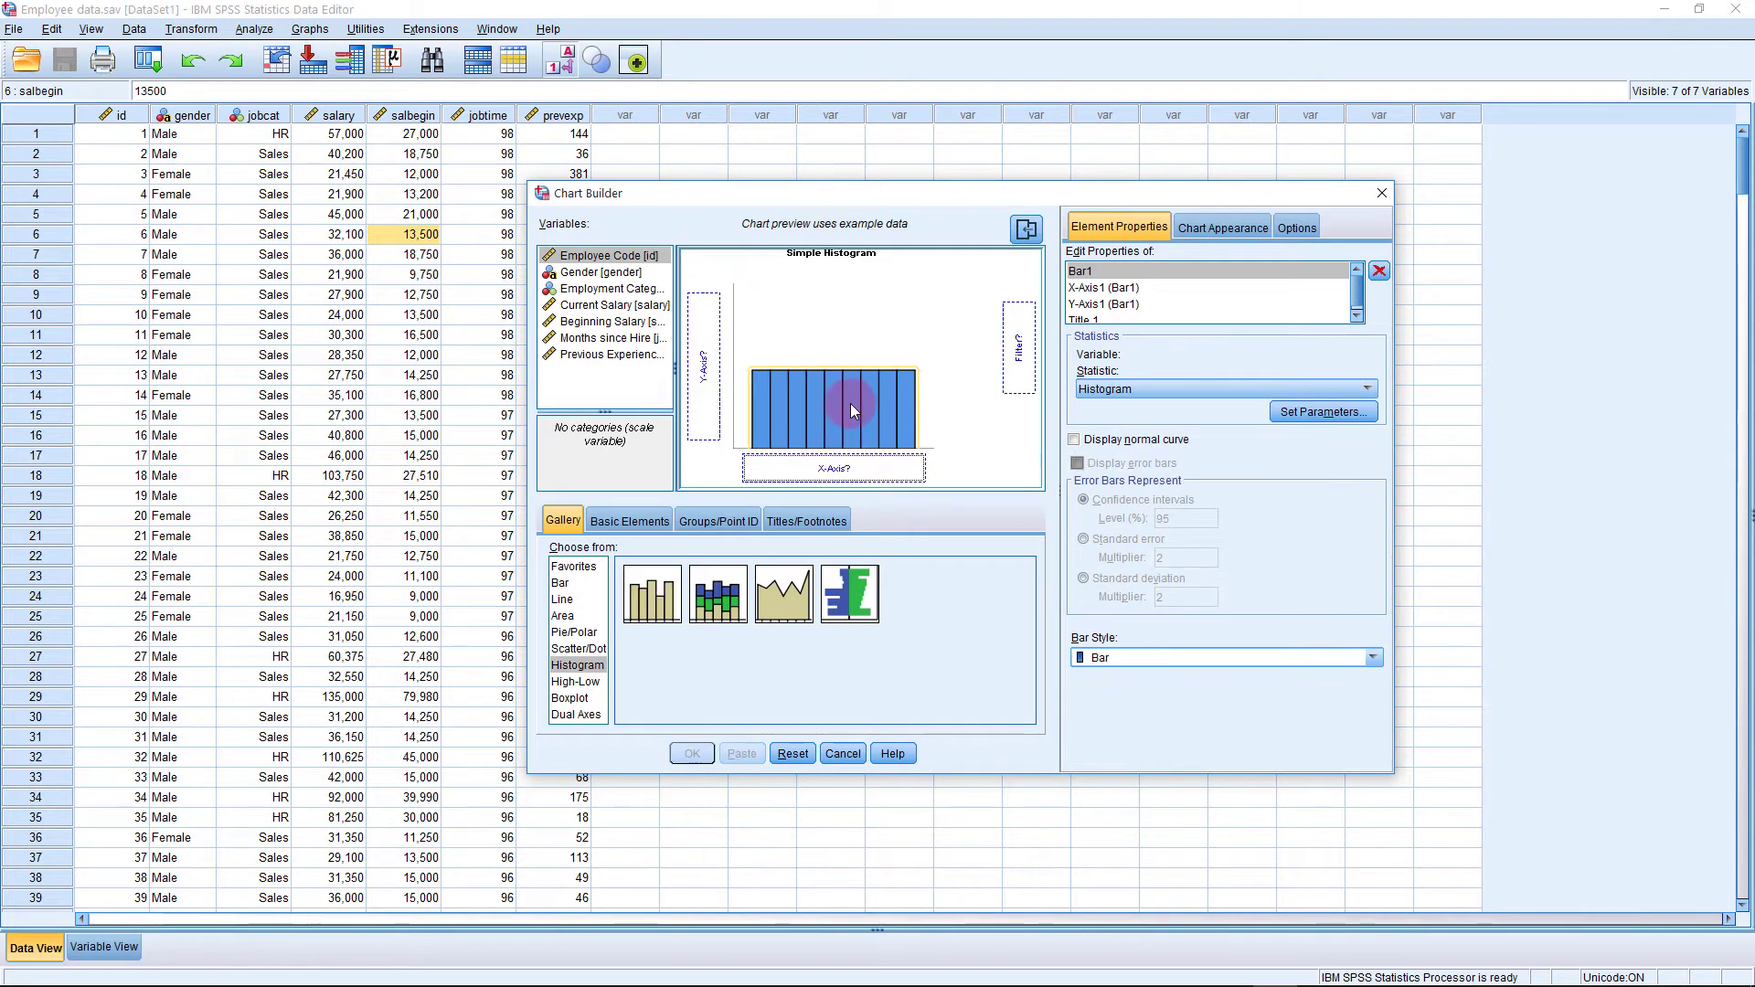
click(599, 310)
drag(598, 315, 814, 468)
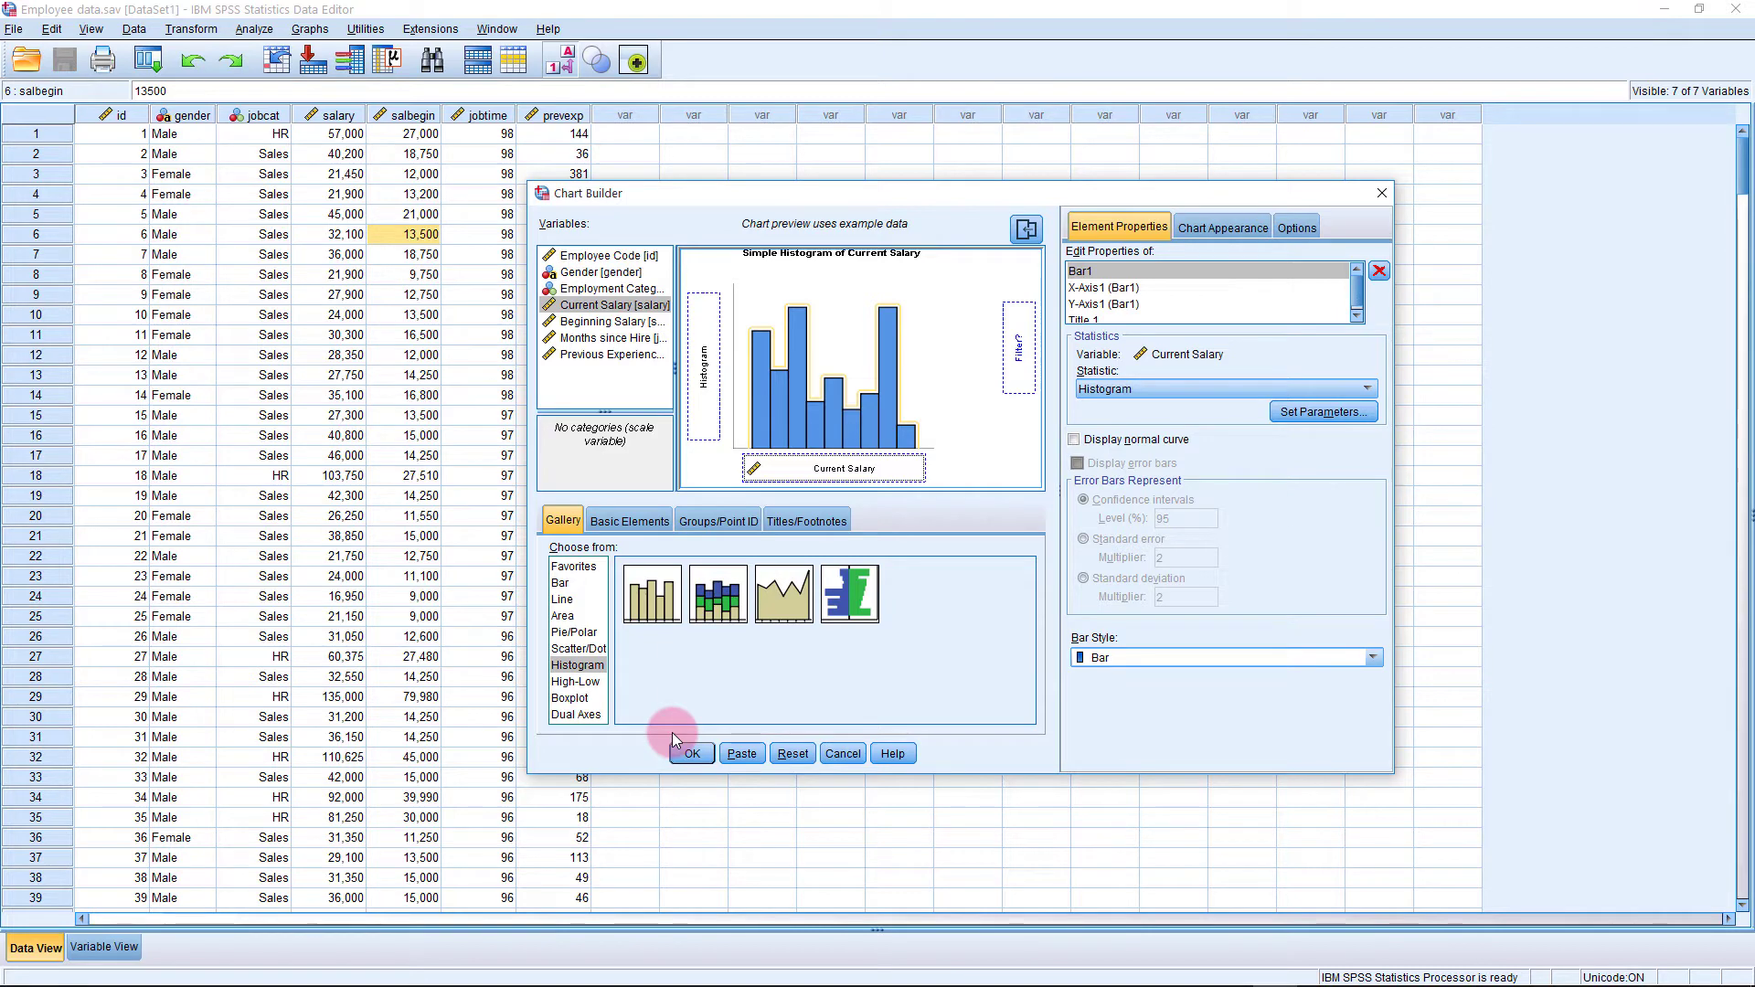
click(693, 754)
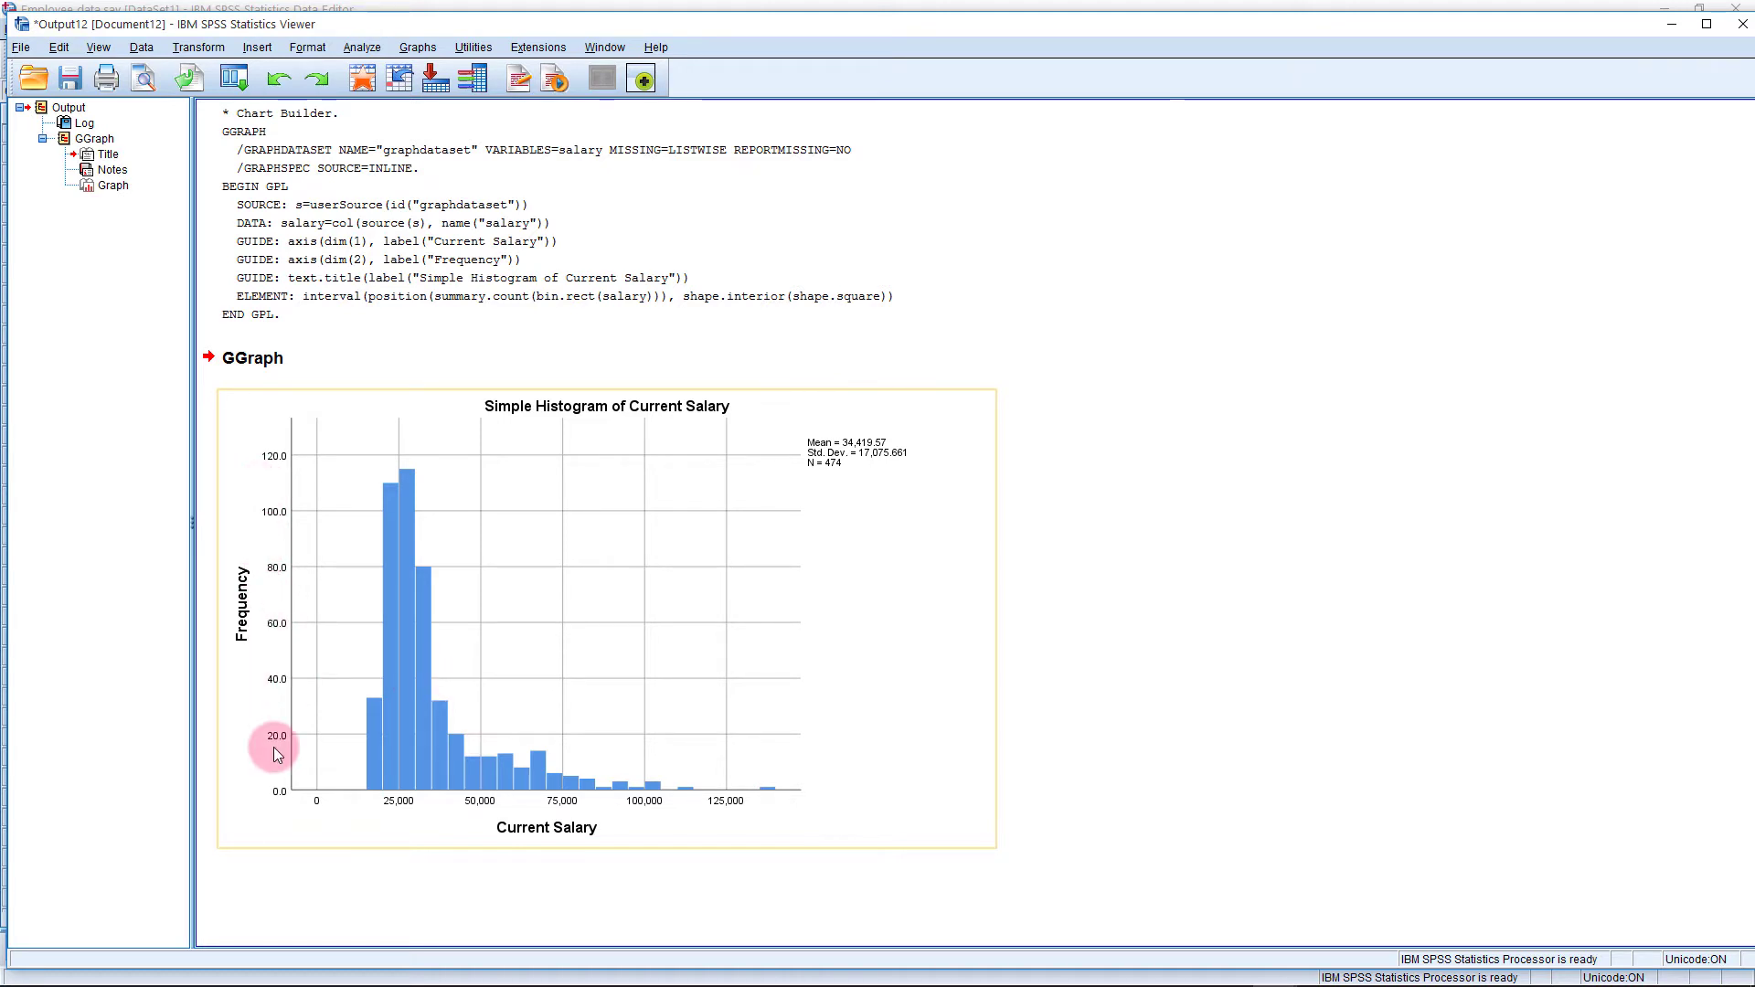
- Open the Current Salary histogram in the Chart Editor and add a normal distribution curve
double_click(501, 574)
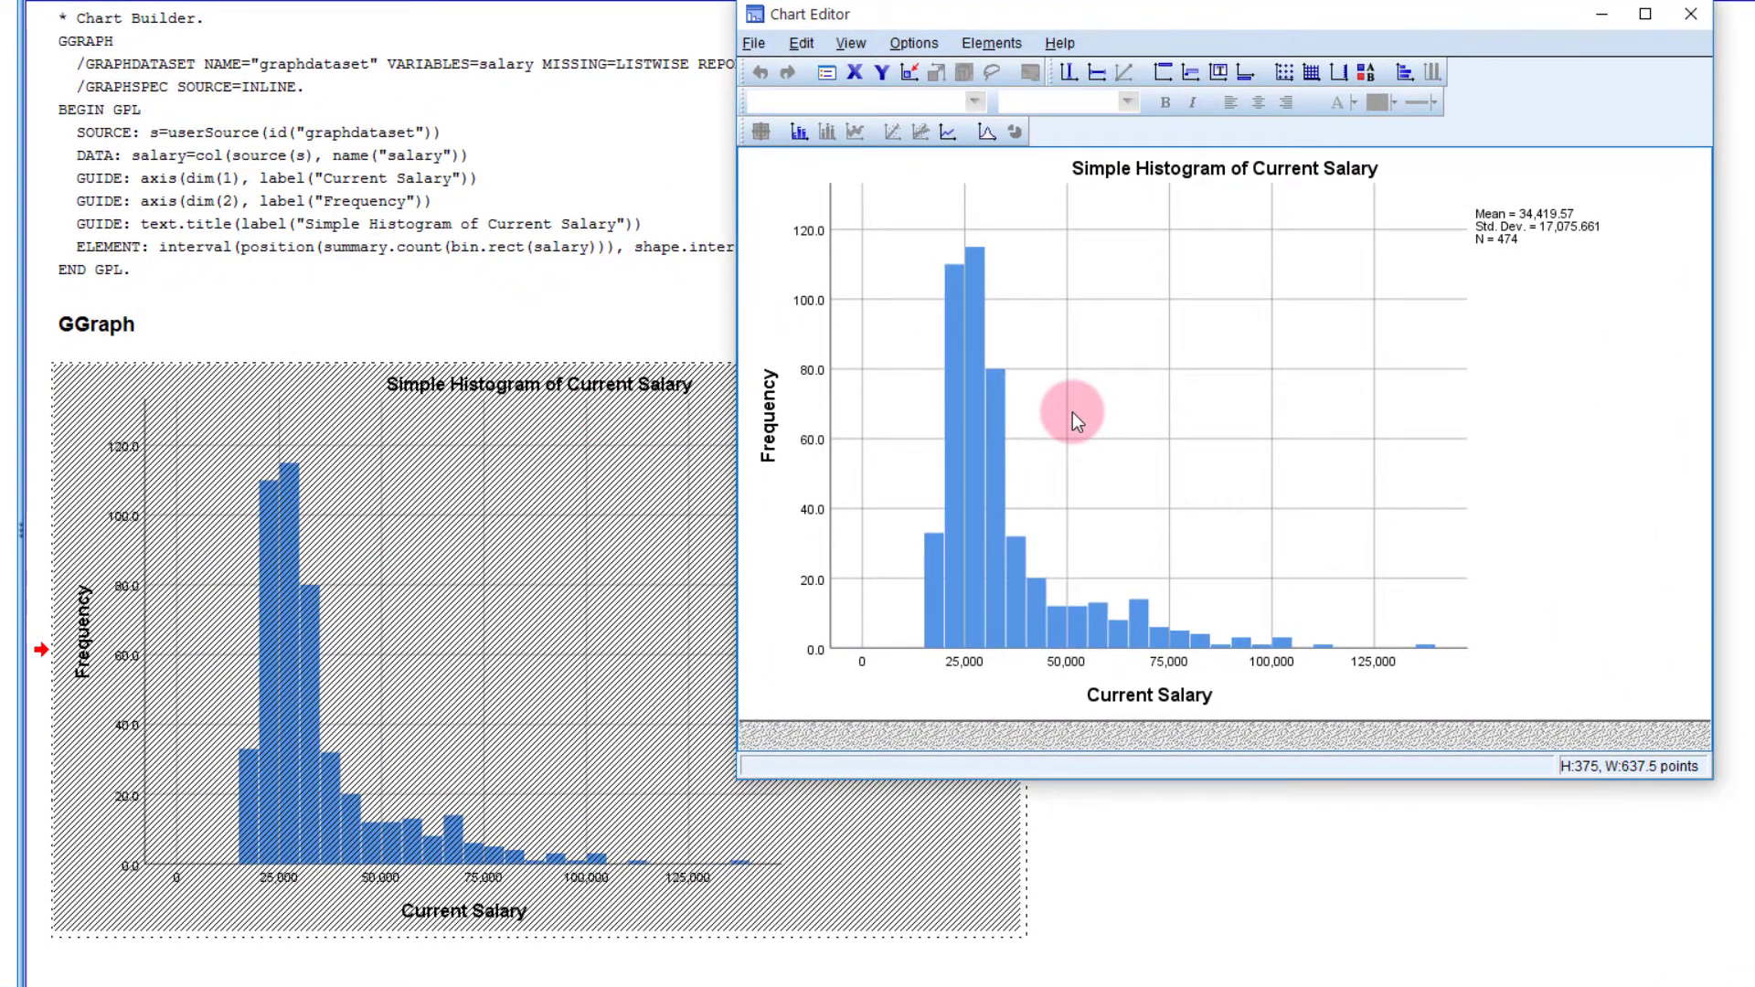
click(1062, 413)
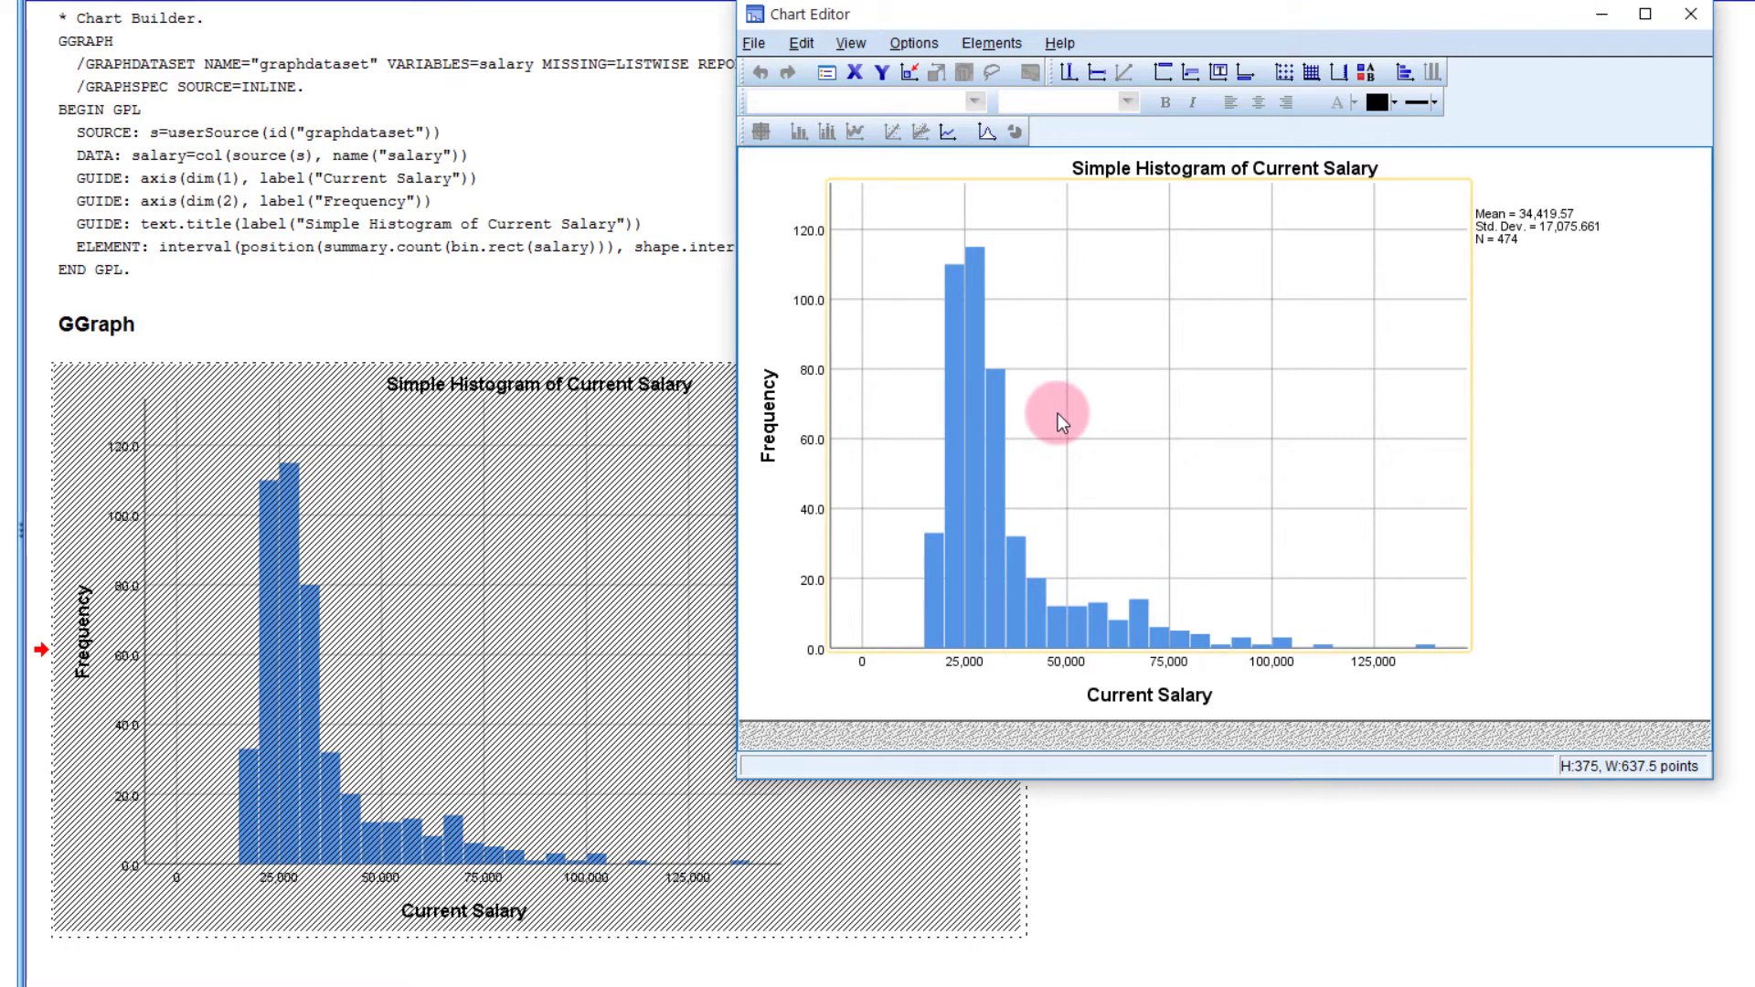
click(987, 133)
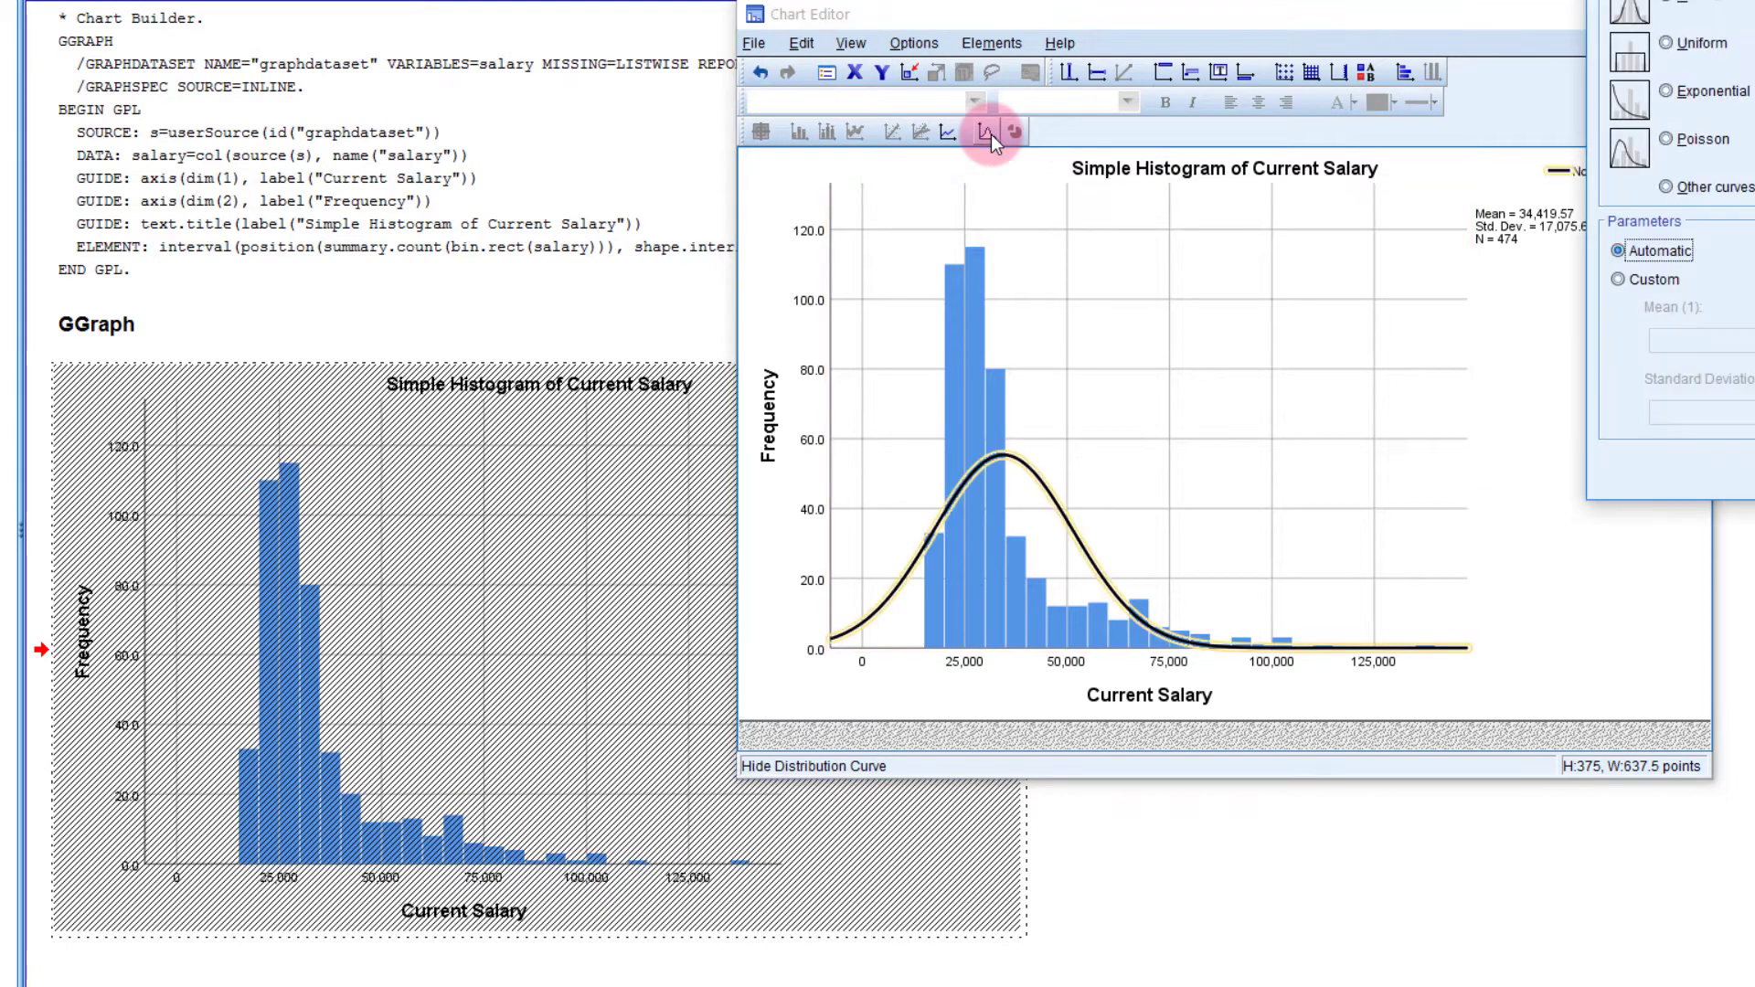
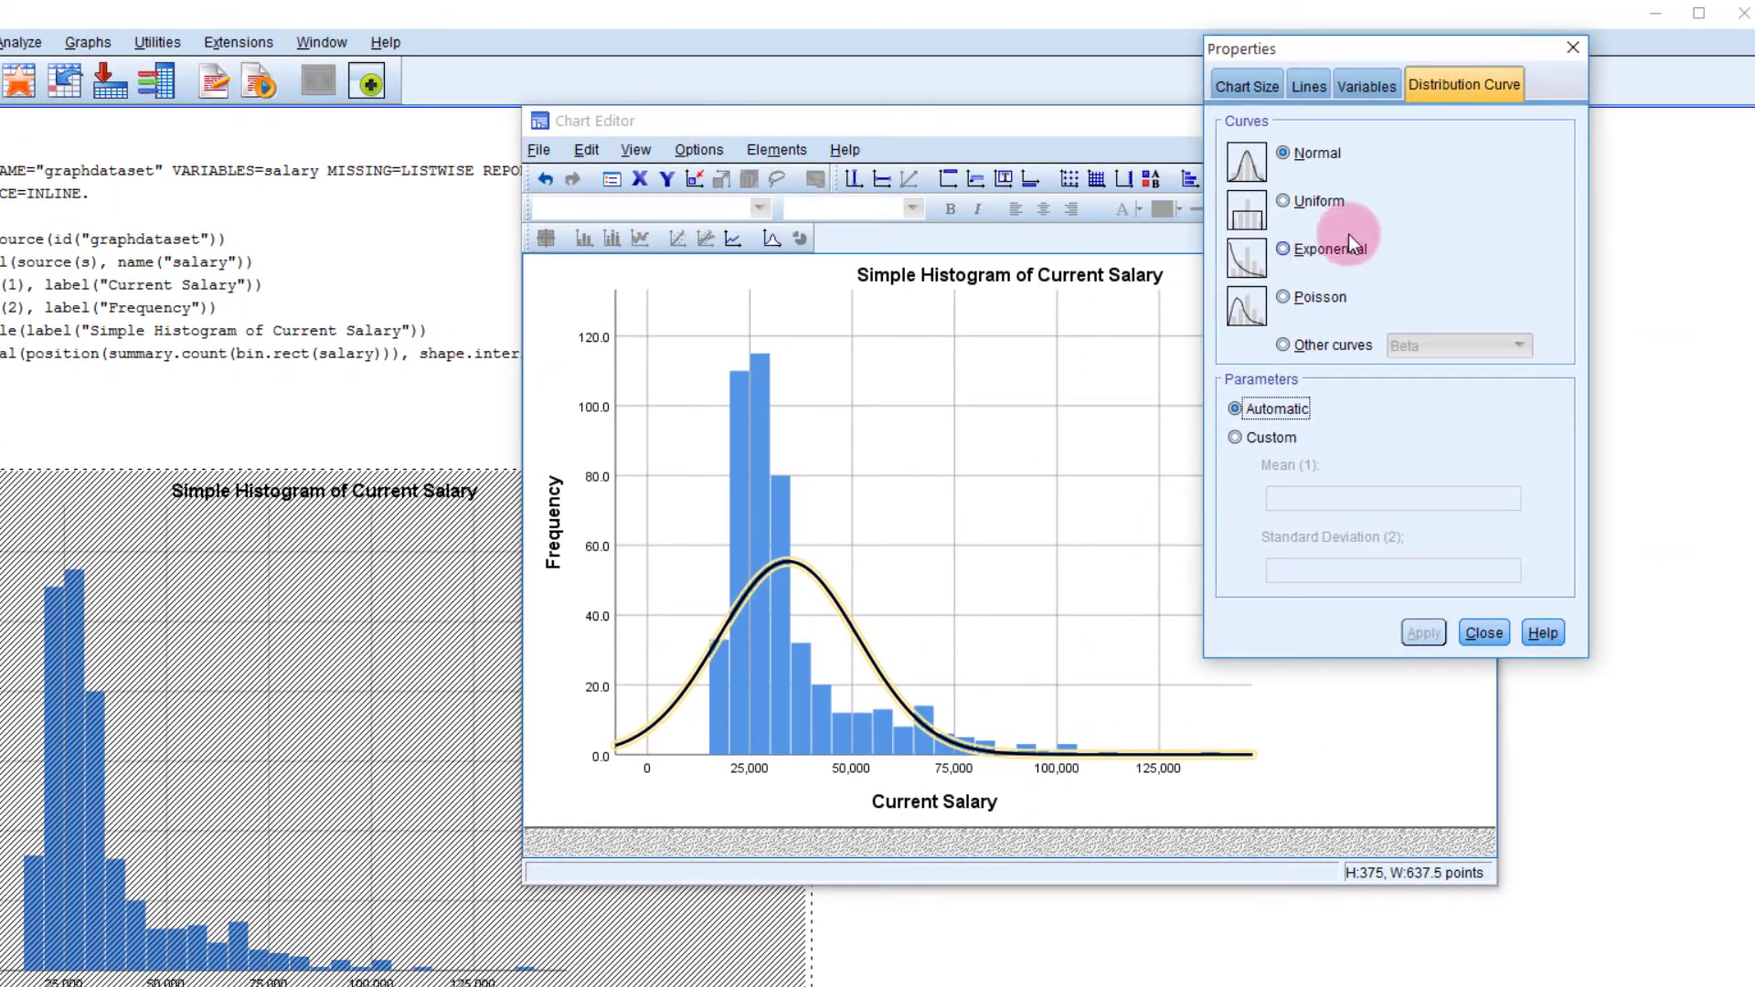
click(1286, 201)
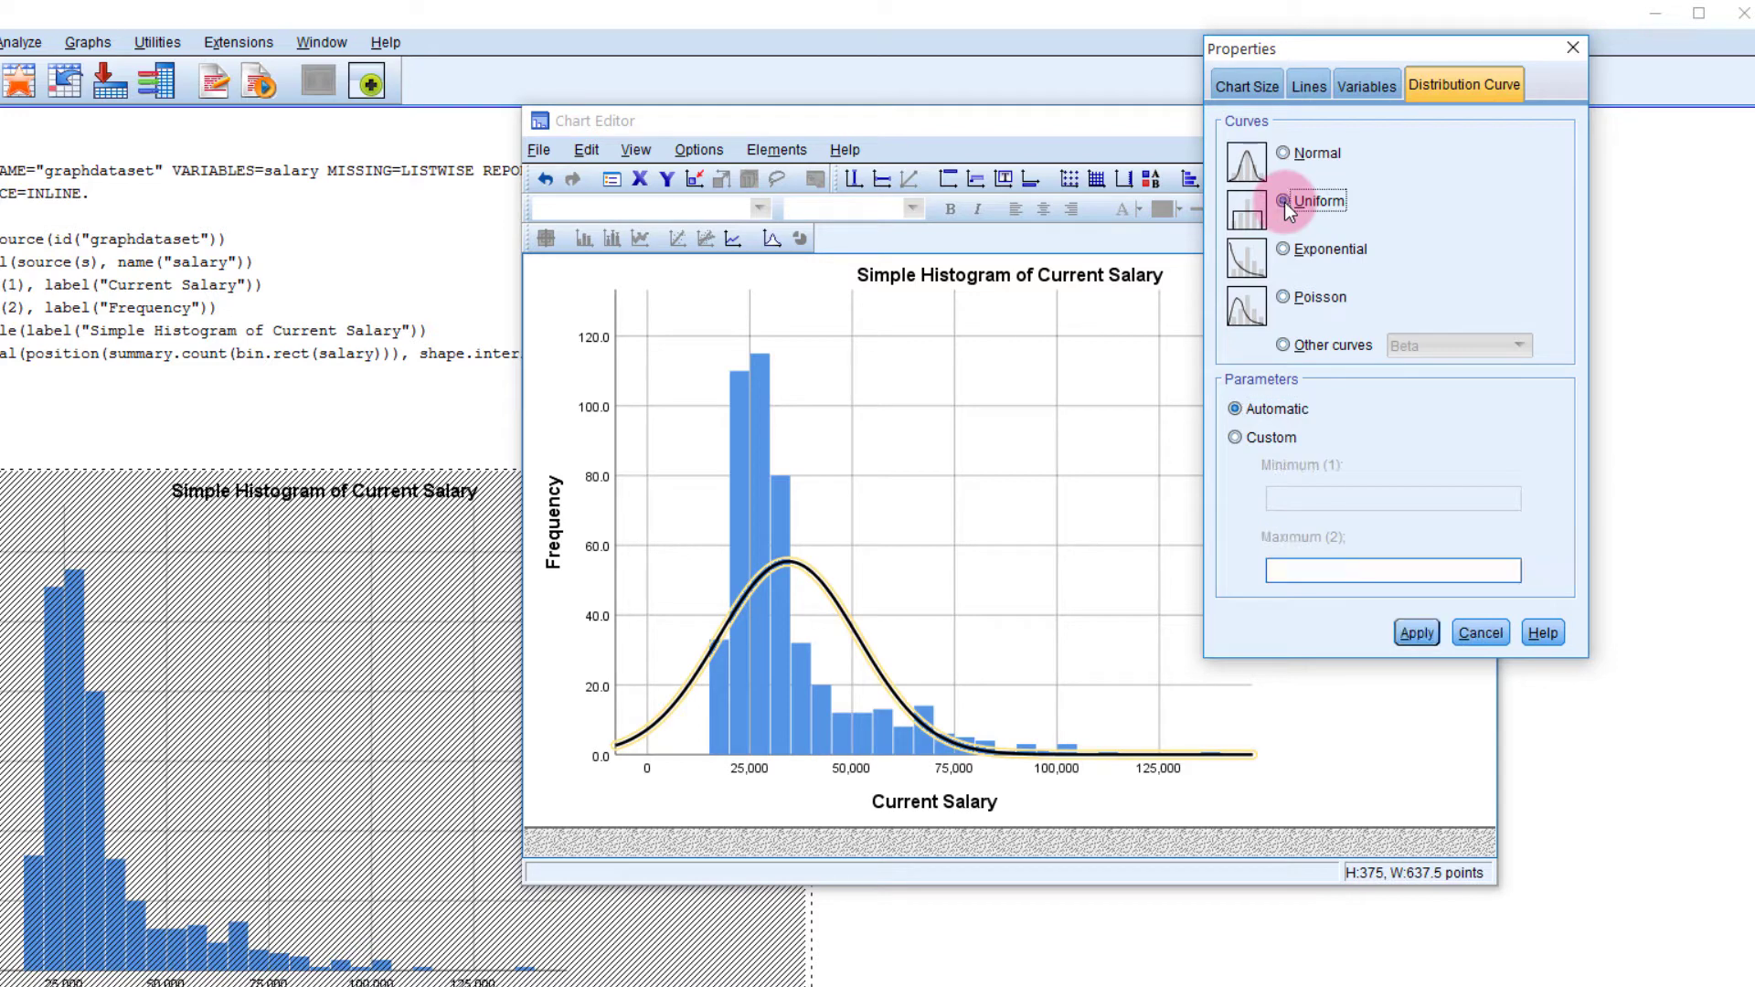
click(1285, 297)
click(1298, 344)
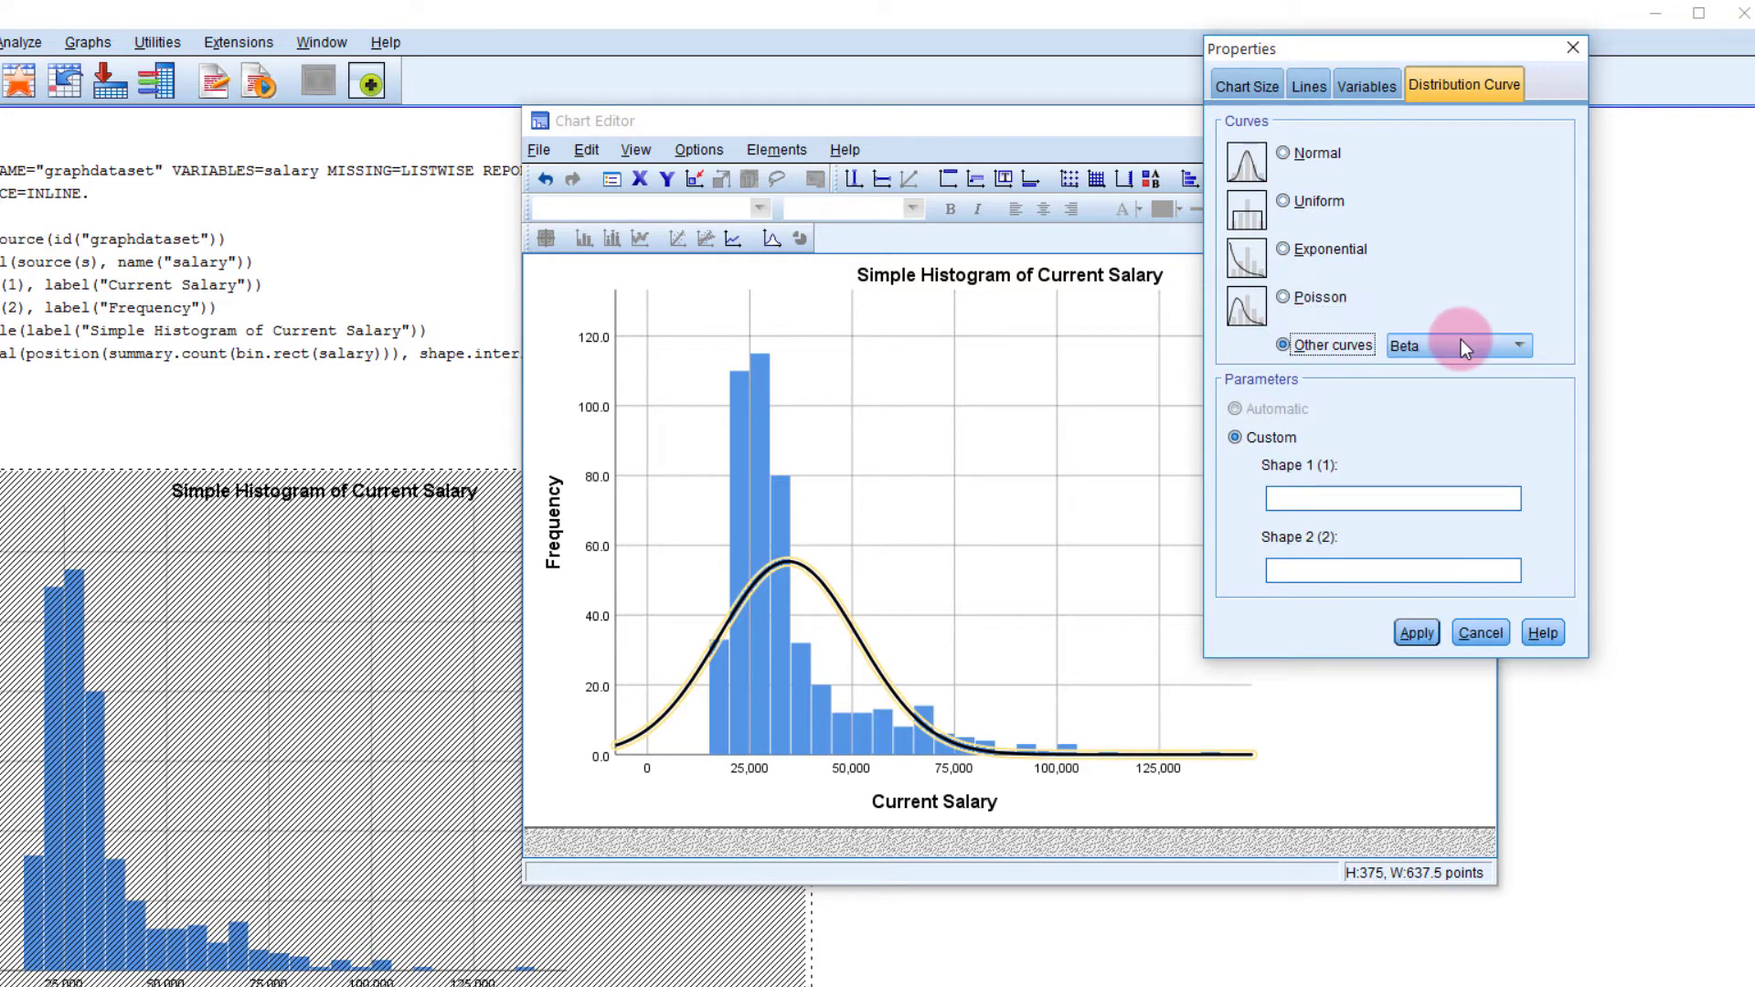
click(1463, 343)
click(1472, 388)
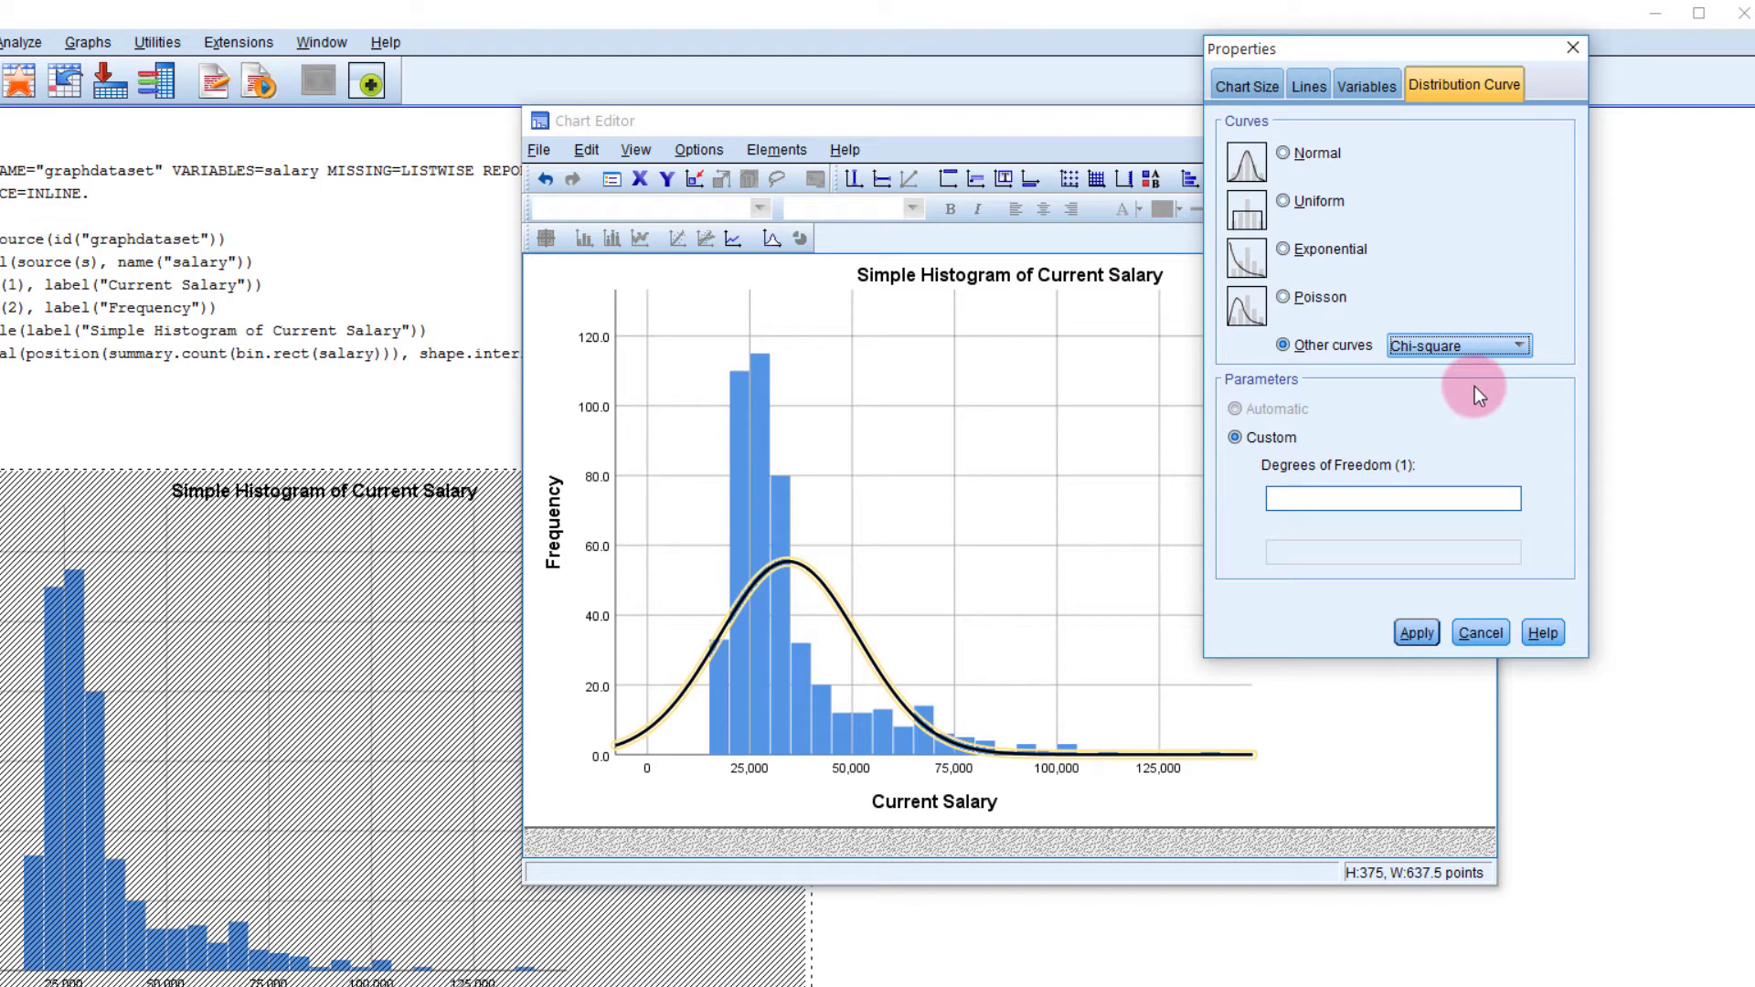
click(1320, 497)
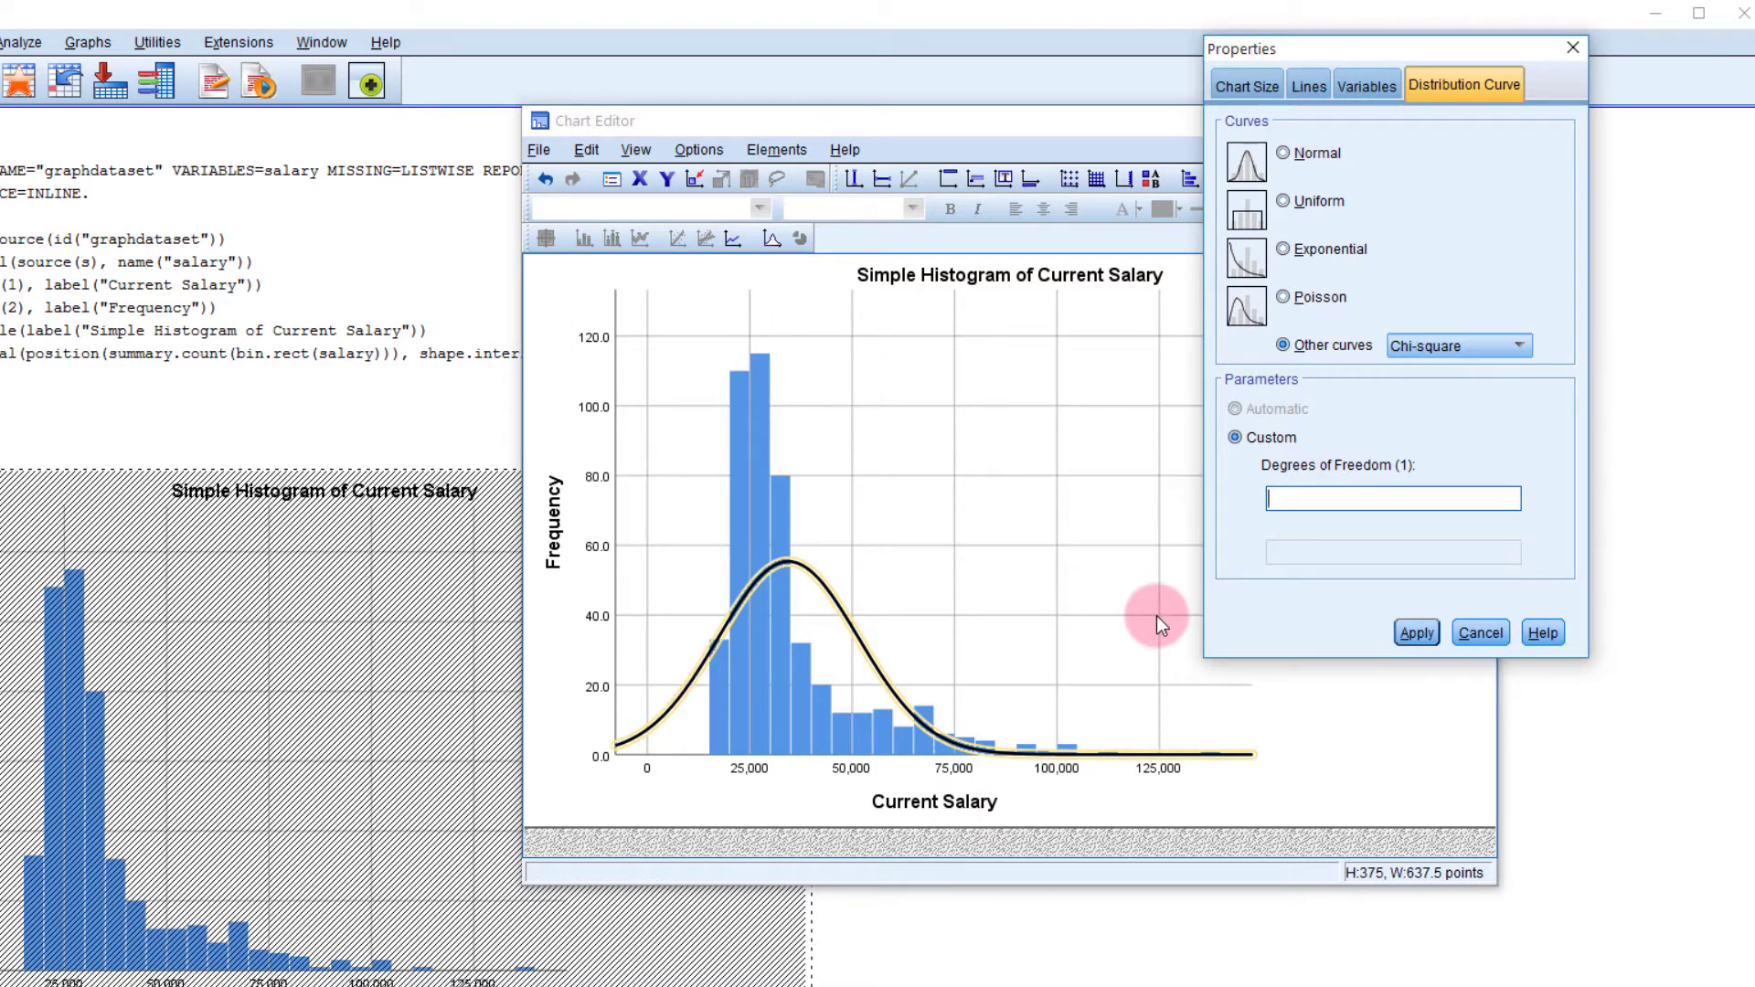
click(1480, 634)
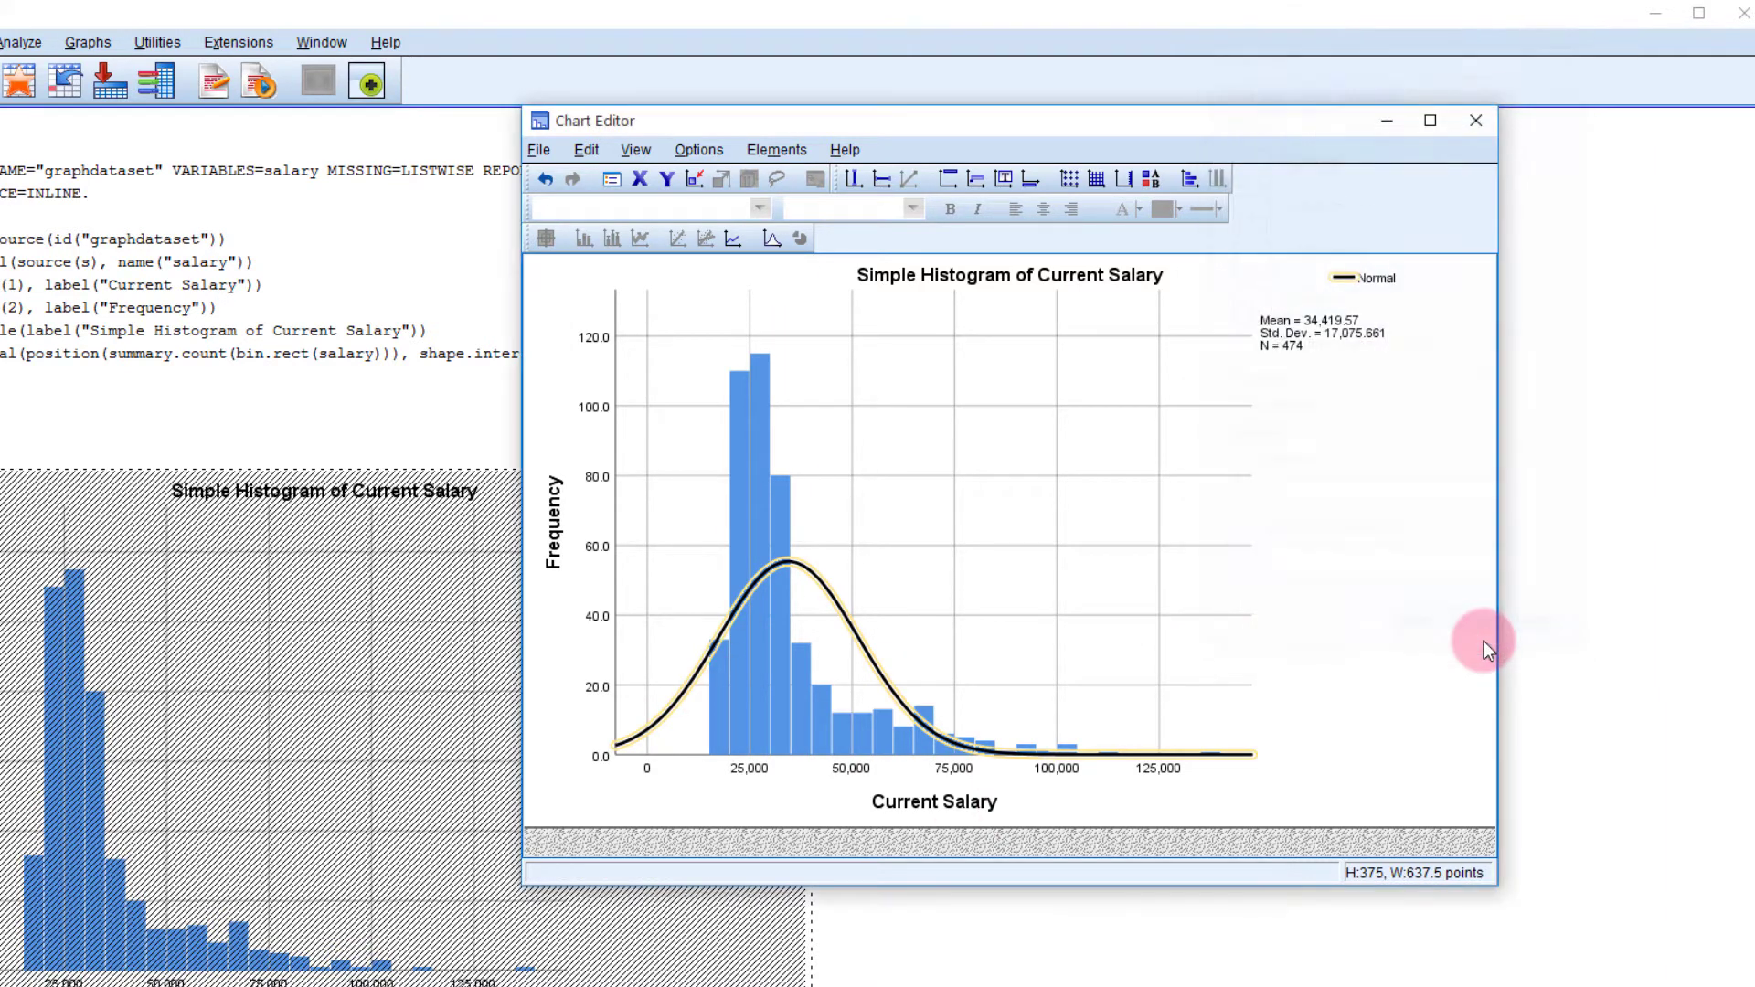
- Deselect the normal curve and close the Chart Editor to apply it to the output histogram
click(919, 611)
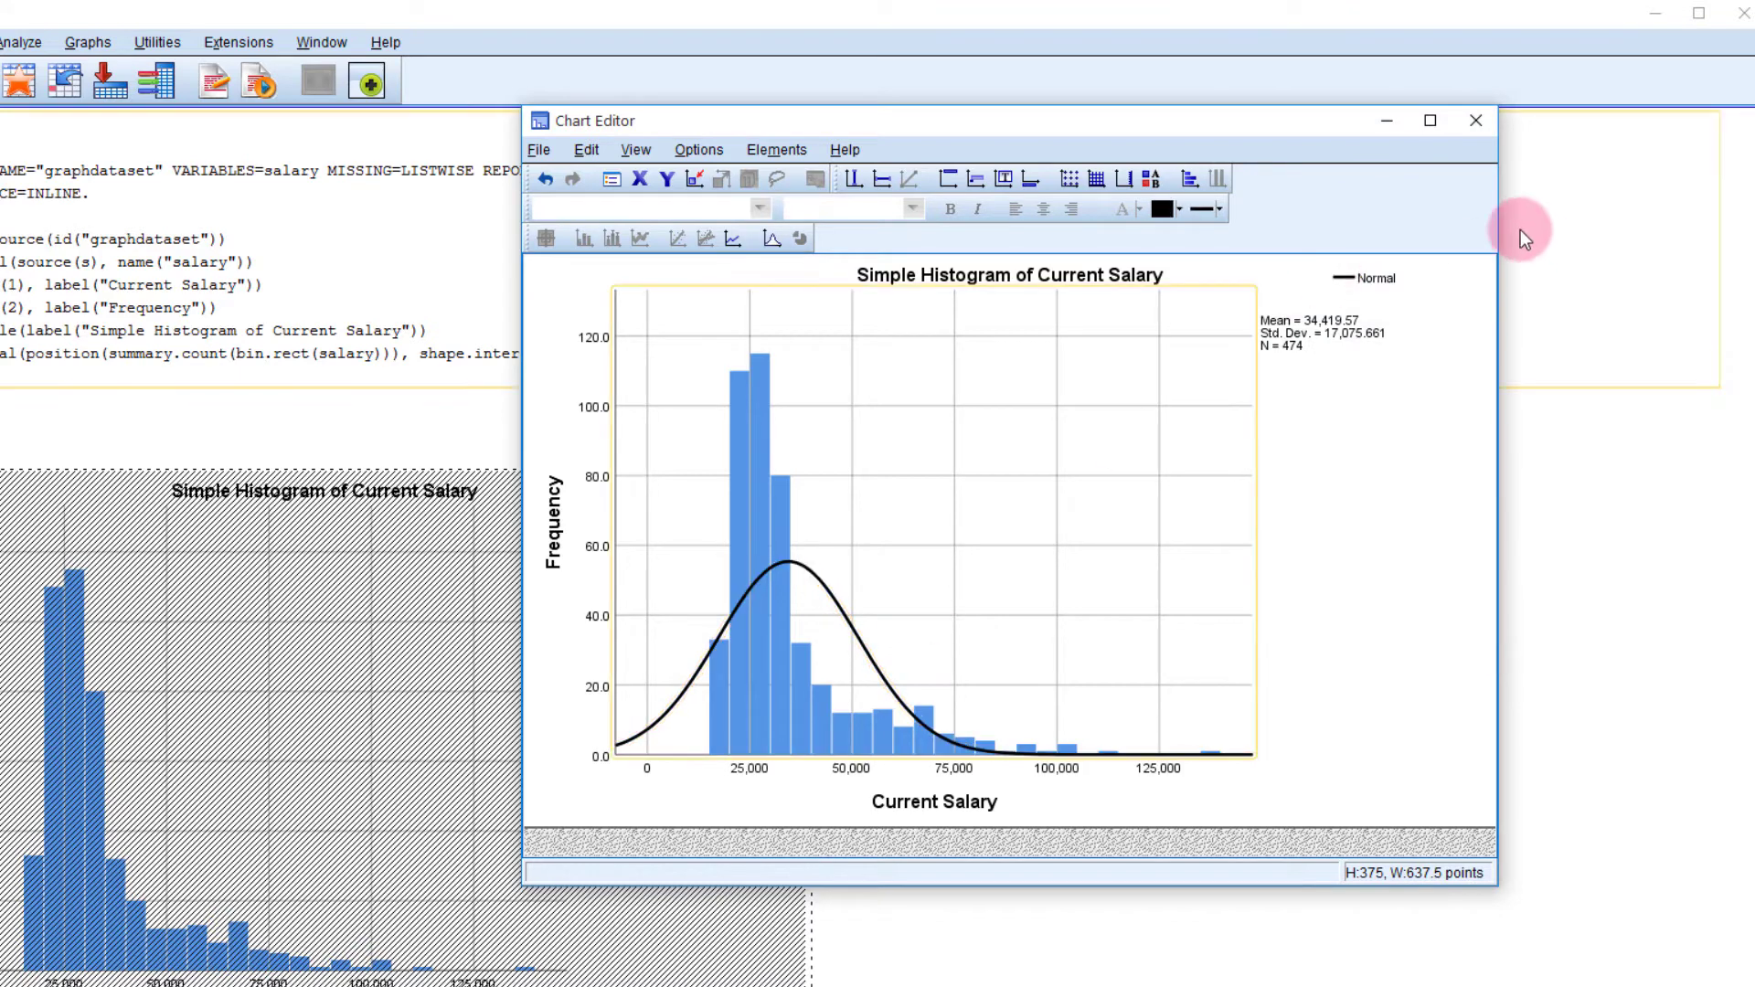
click(1479, 119)
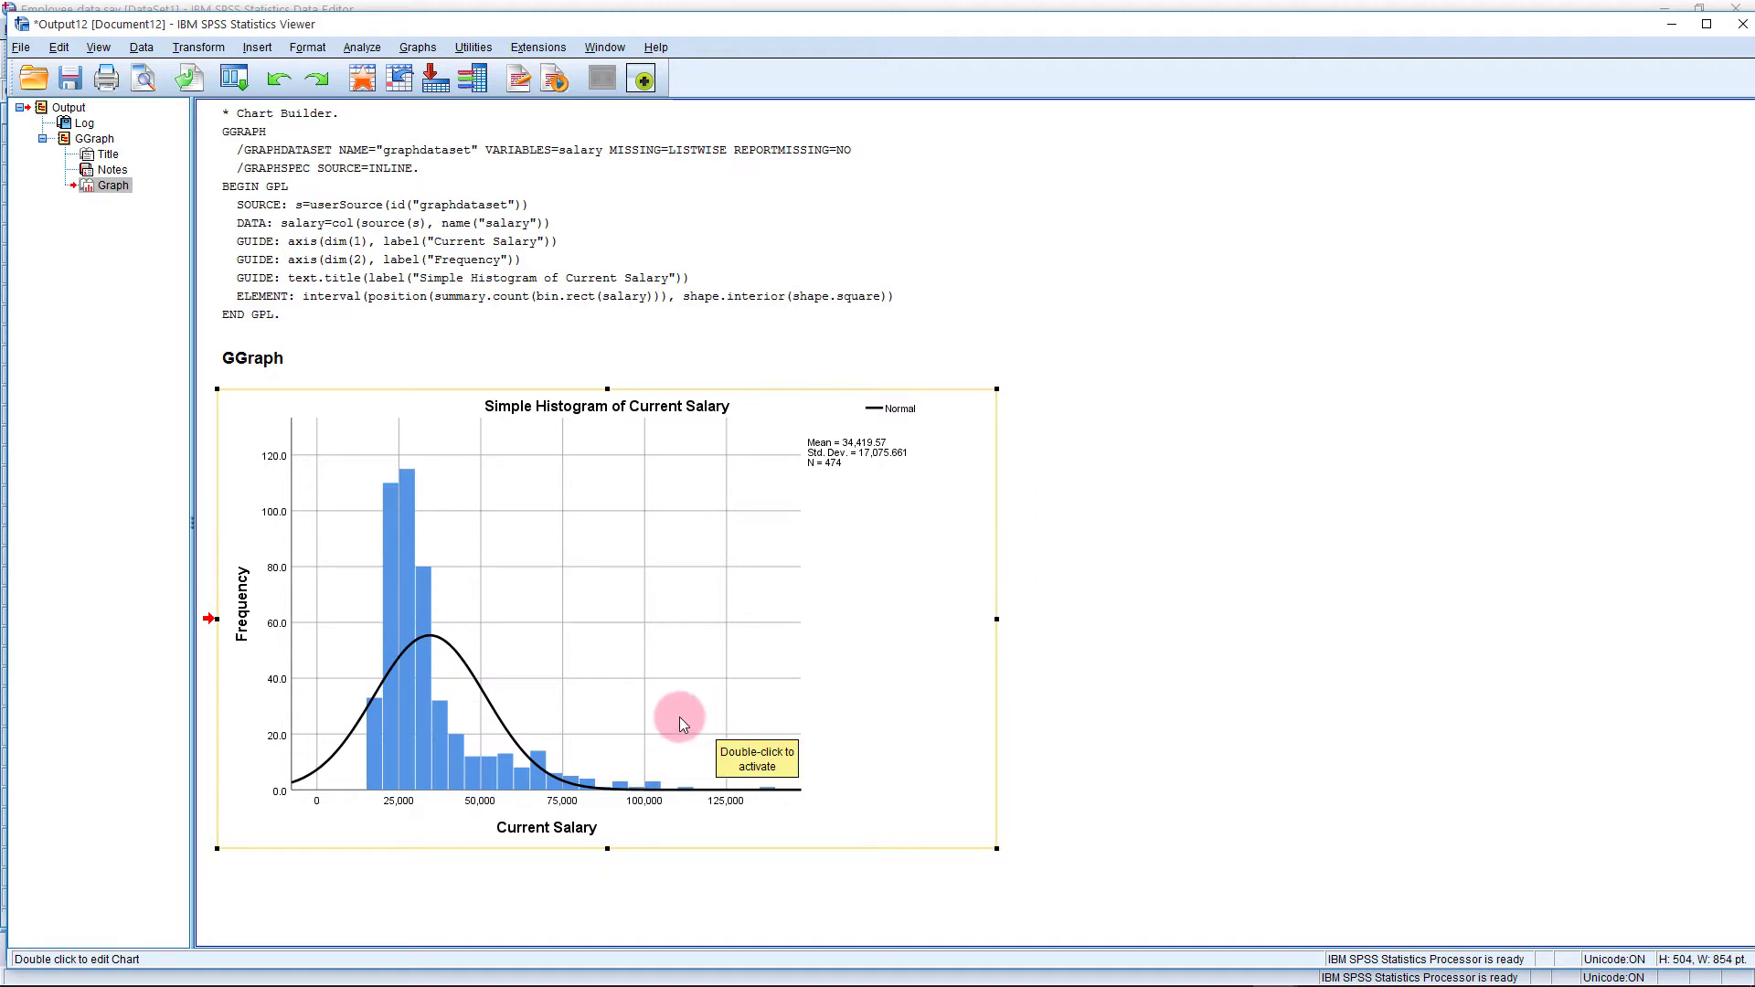
- Reopen the Current Salary histogram in the Chart Editor, hide and restore its legend, and close the editor
double_click(625, 611)
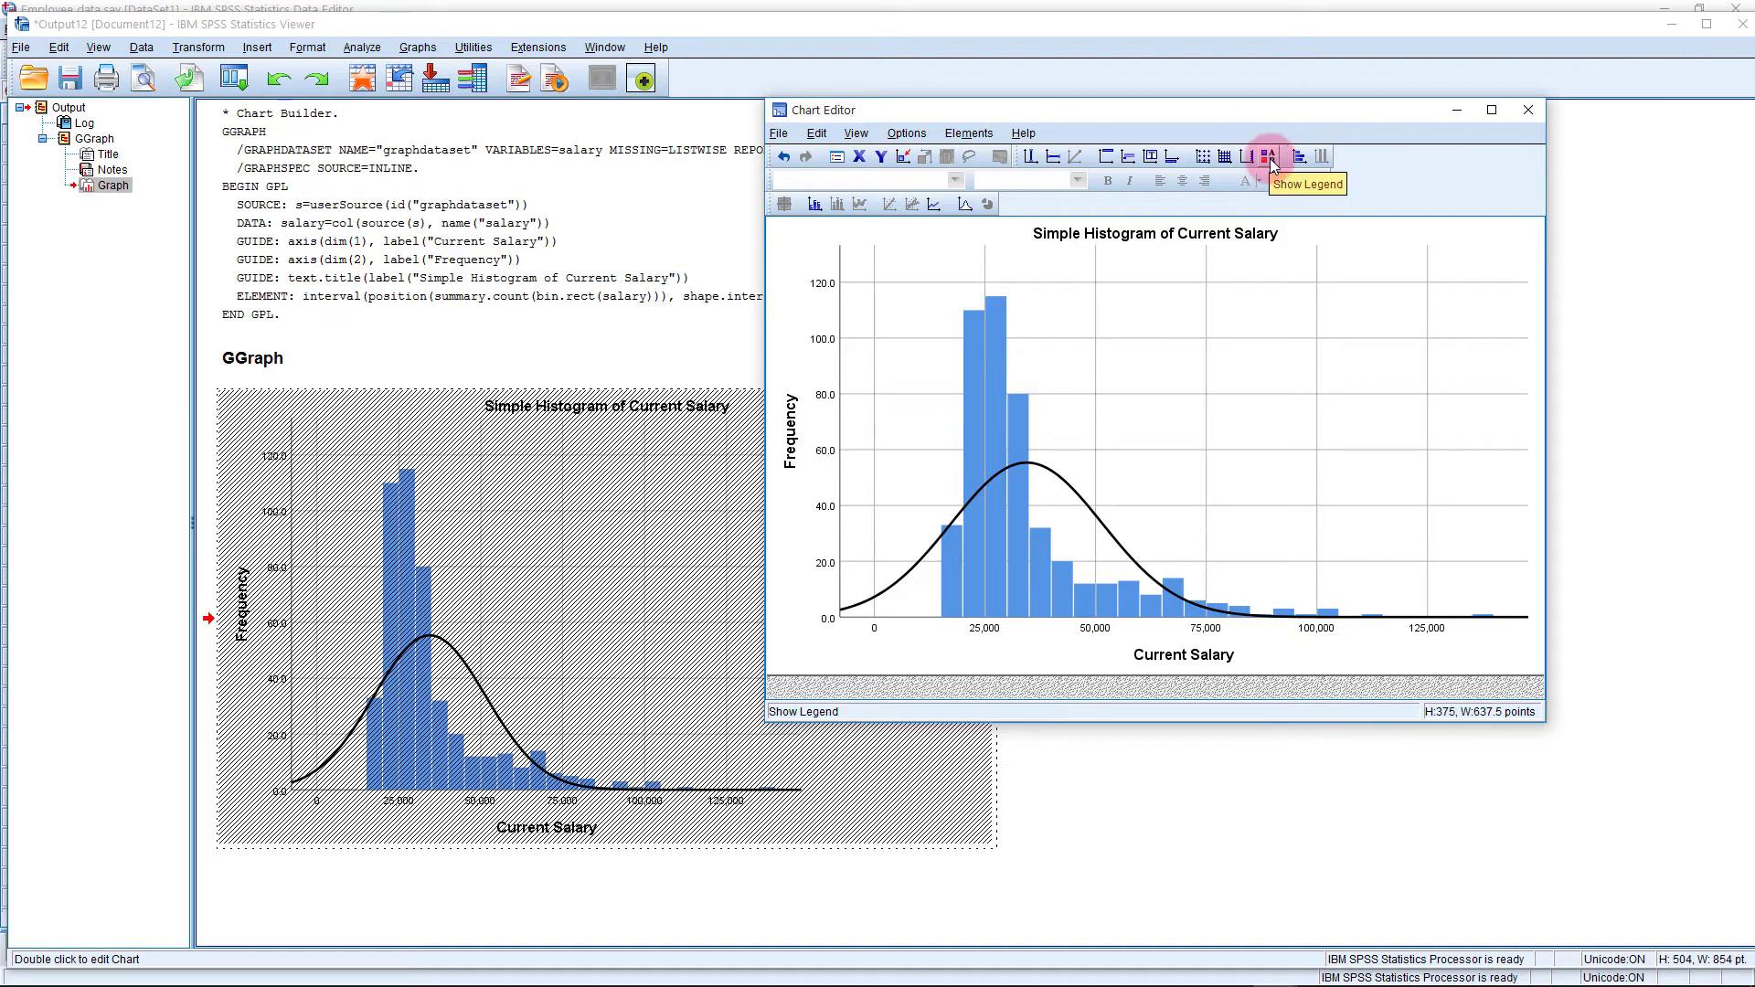
click(1269, 157)
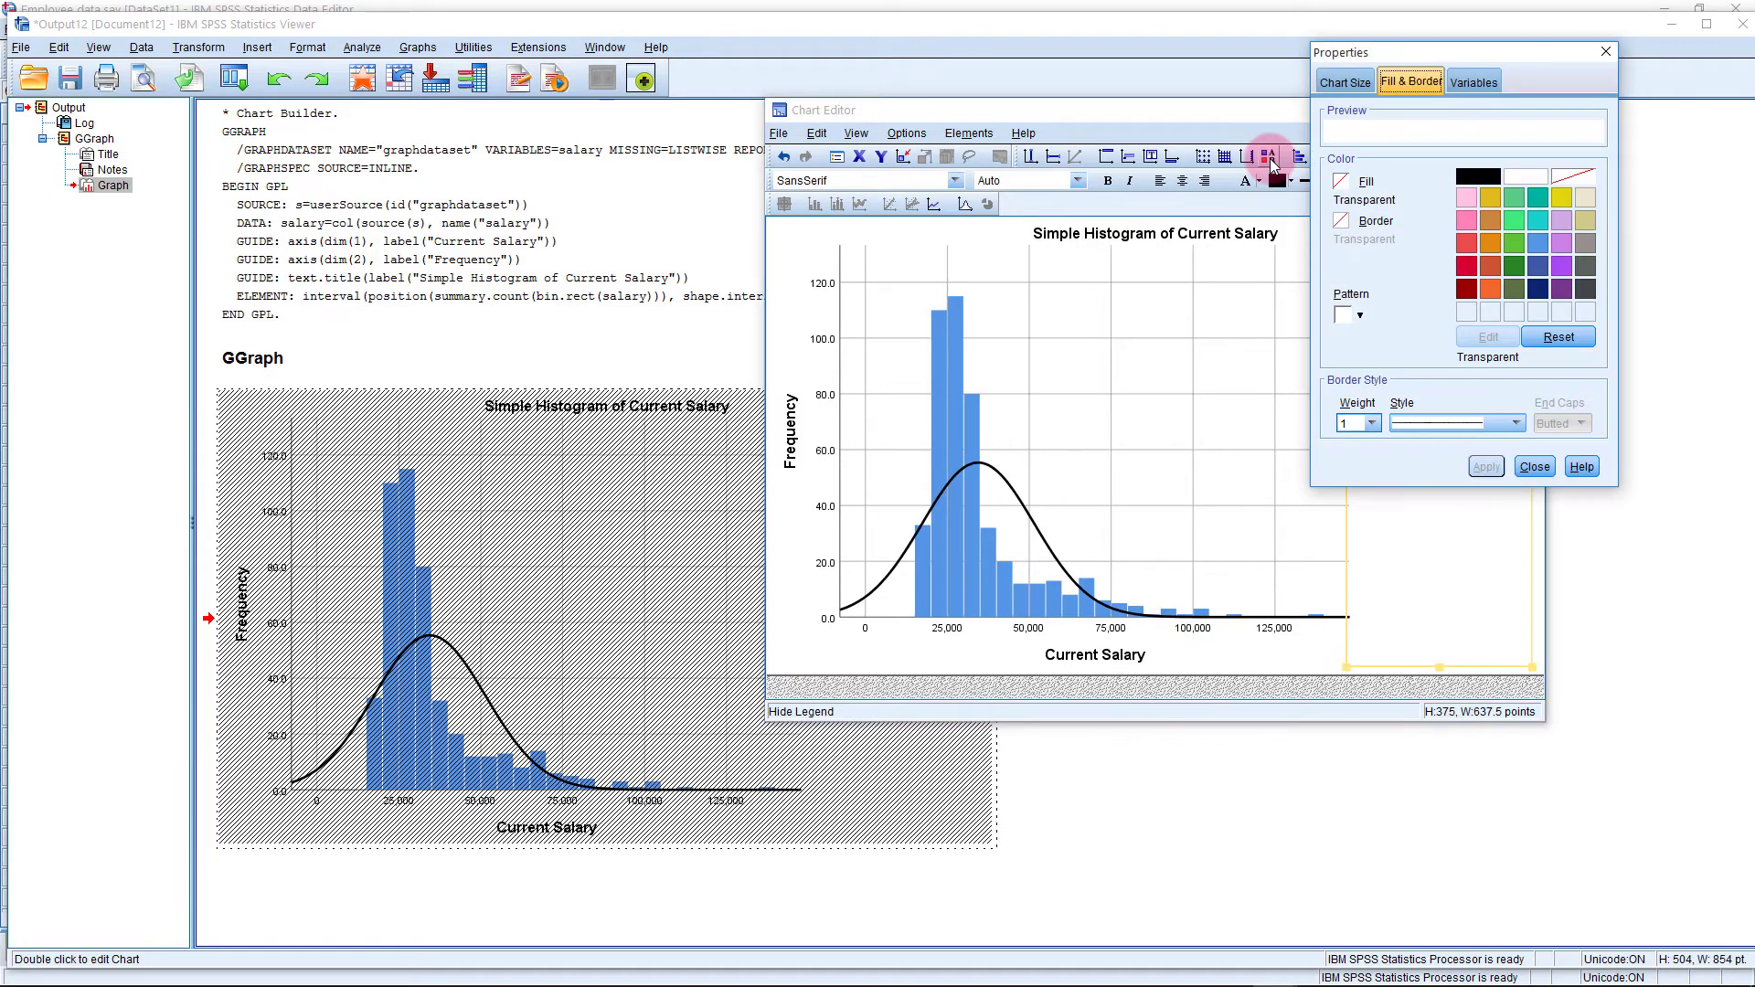
click(1535, 466)
click(1366, 279)
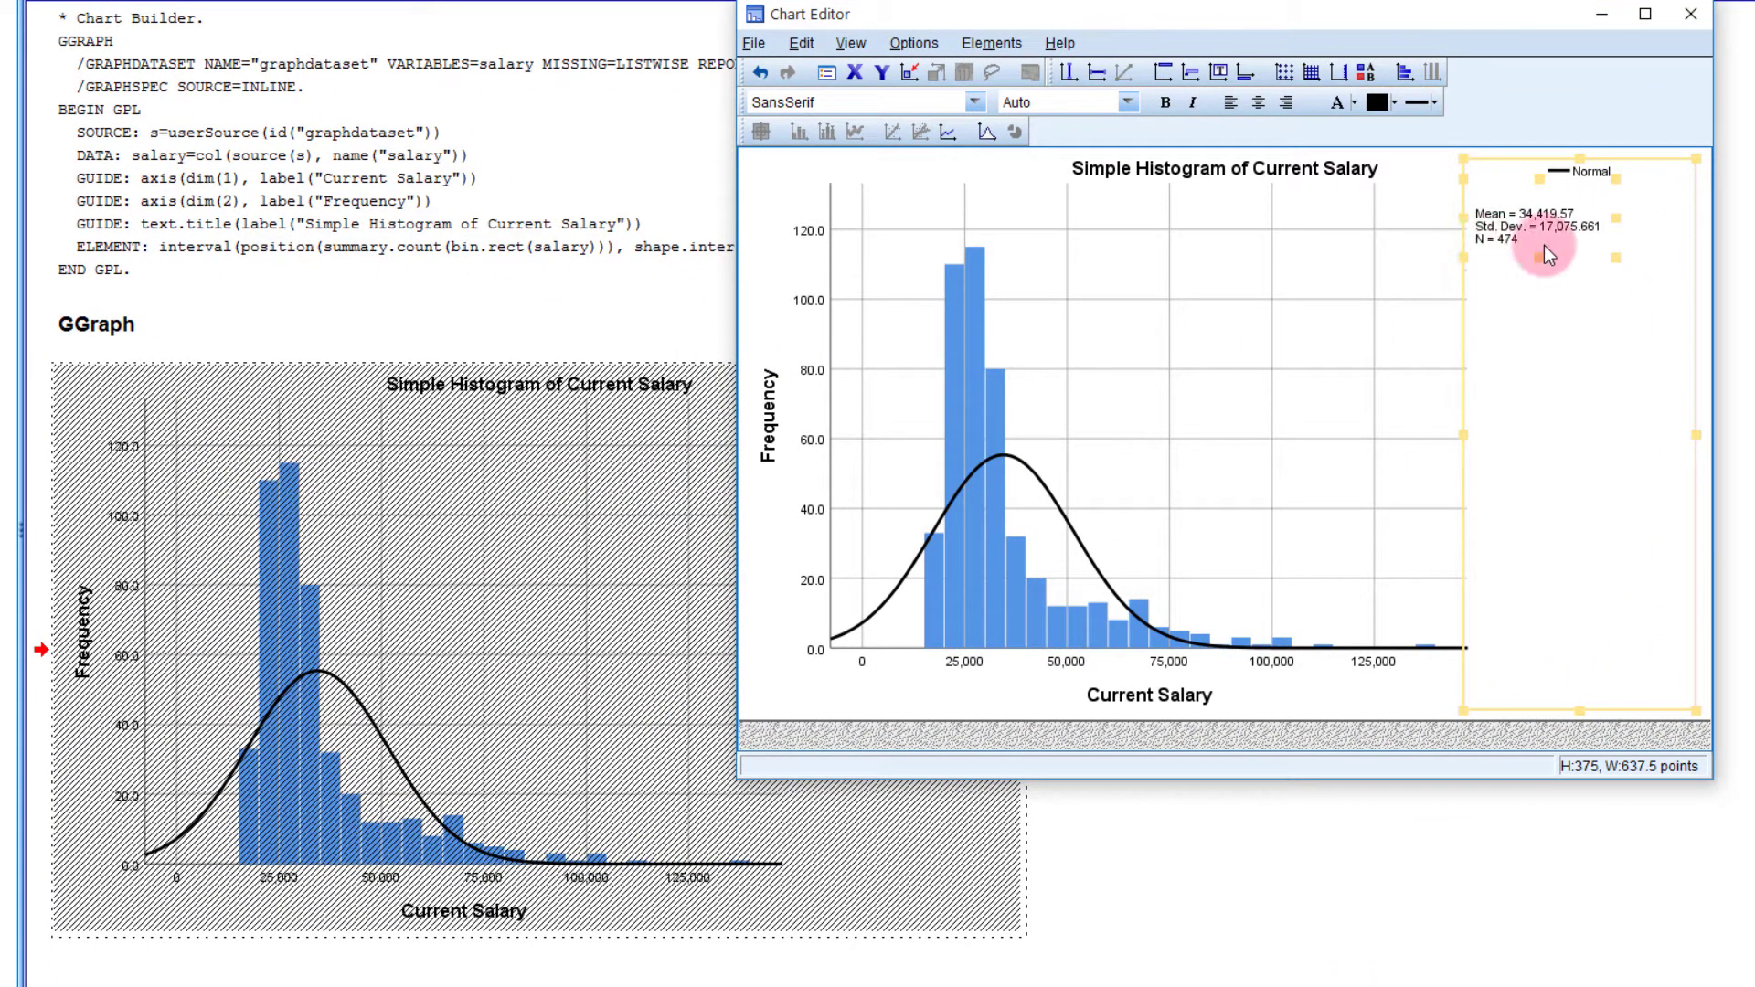
click(1698, 20)
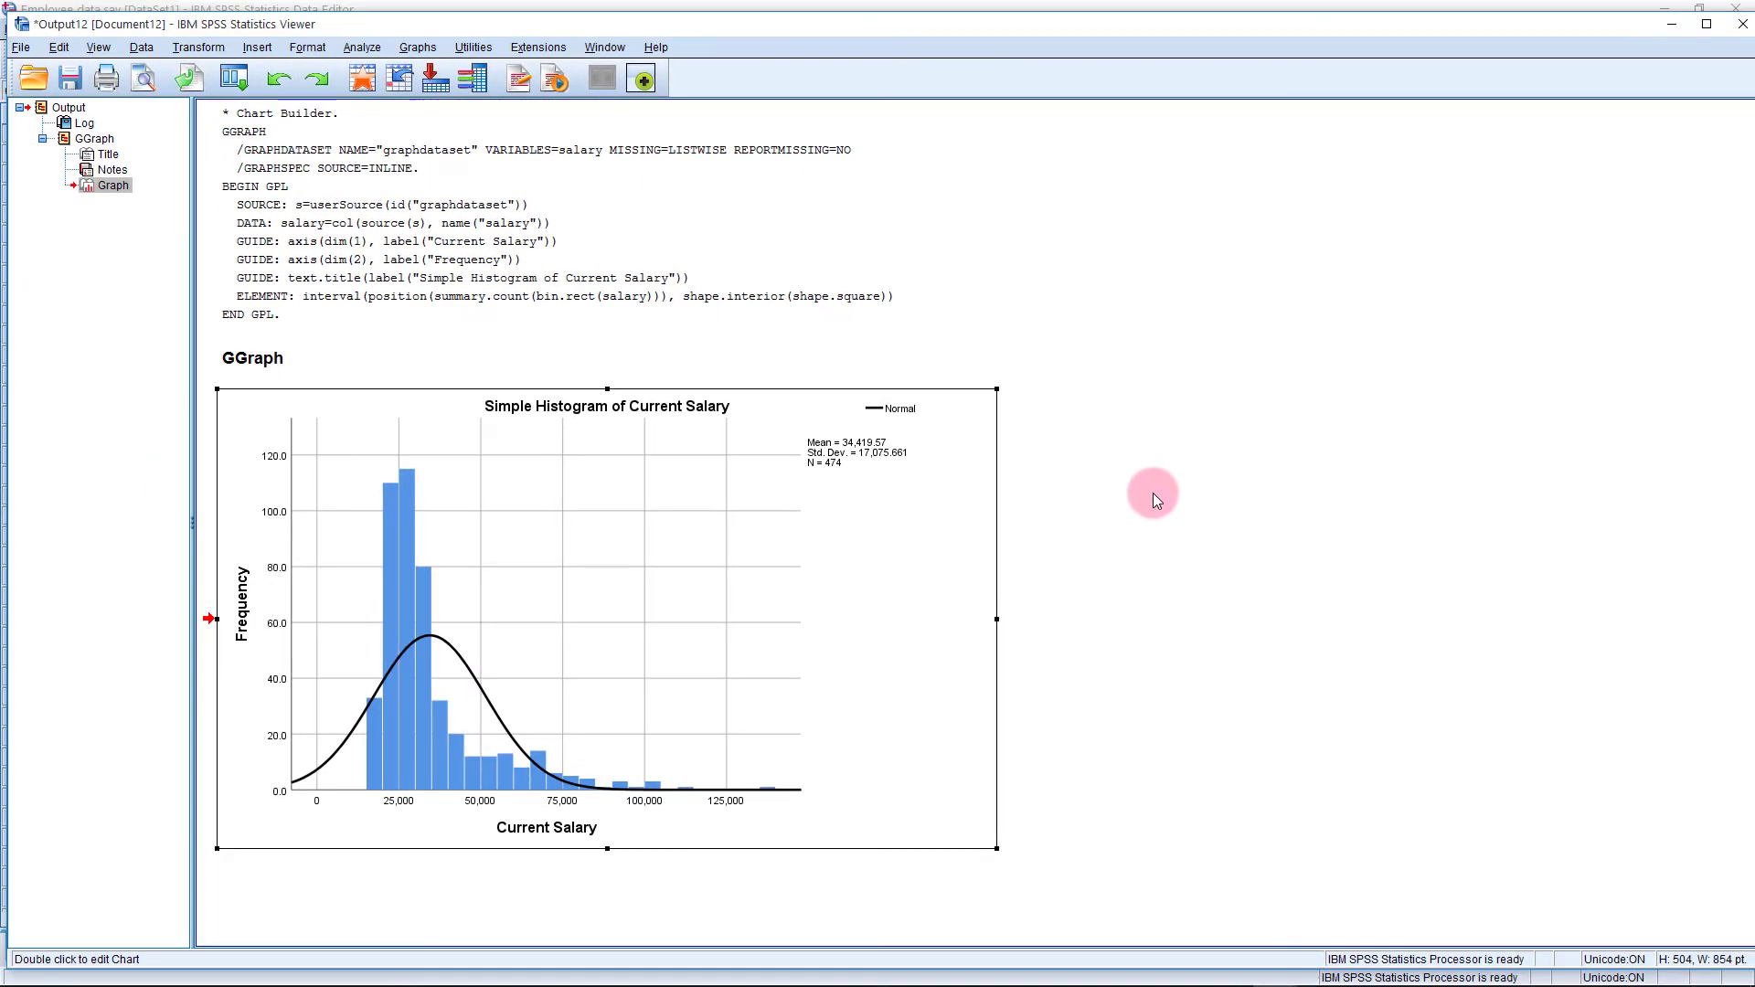
- Close the output viewer without saving the Current Salary histogram
click(1742, 24)
click(883, 525)
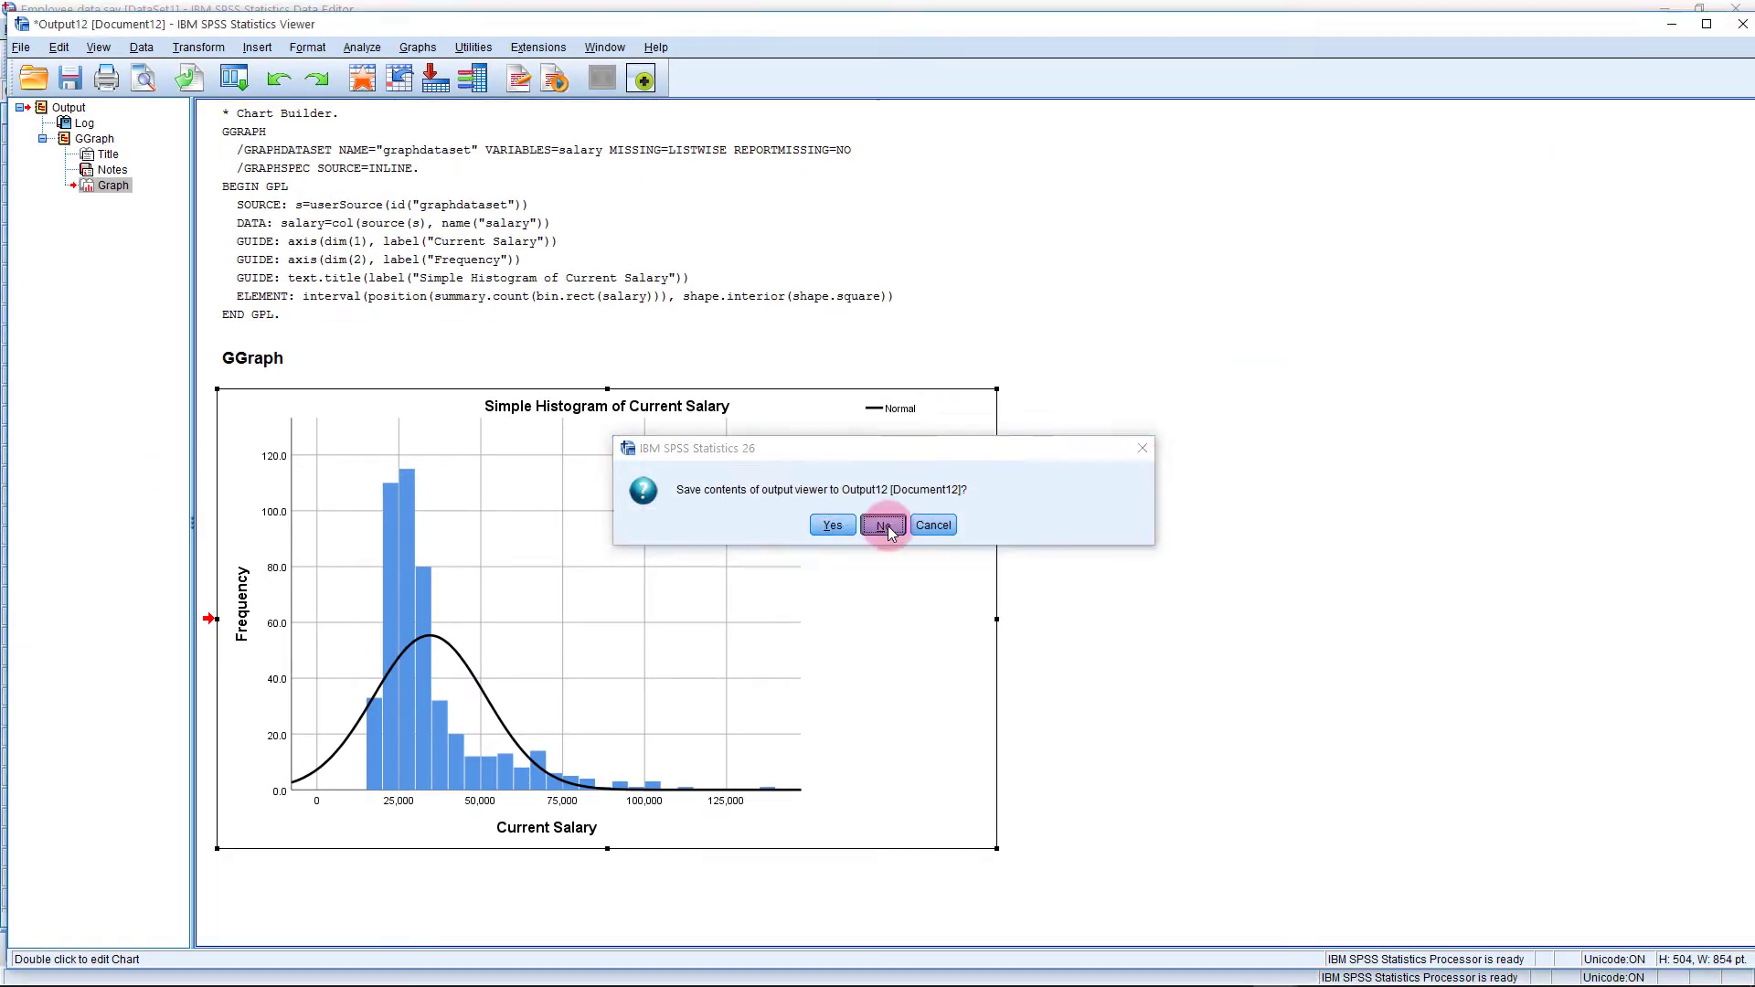
- Build a pie chart of counts sliced by Employment Category in the Chart Builder and generate it in the output
click(291, 33)
click(307, 50)
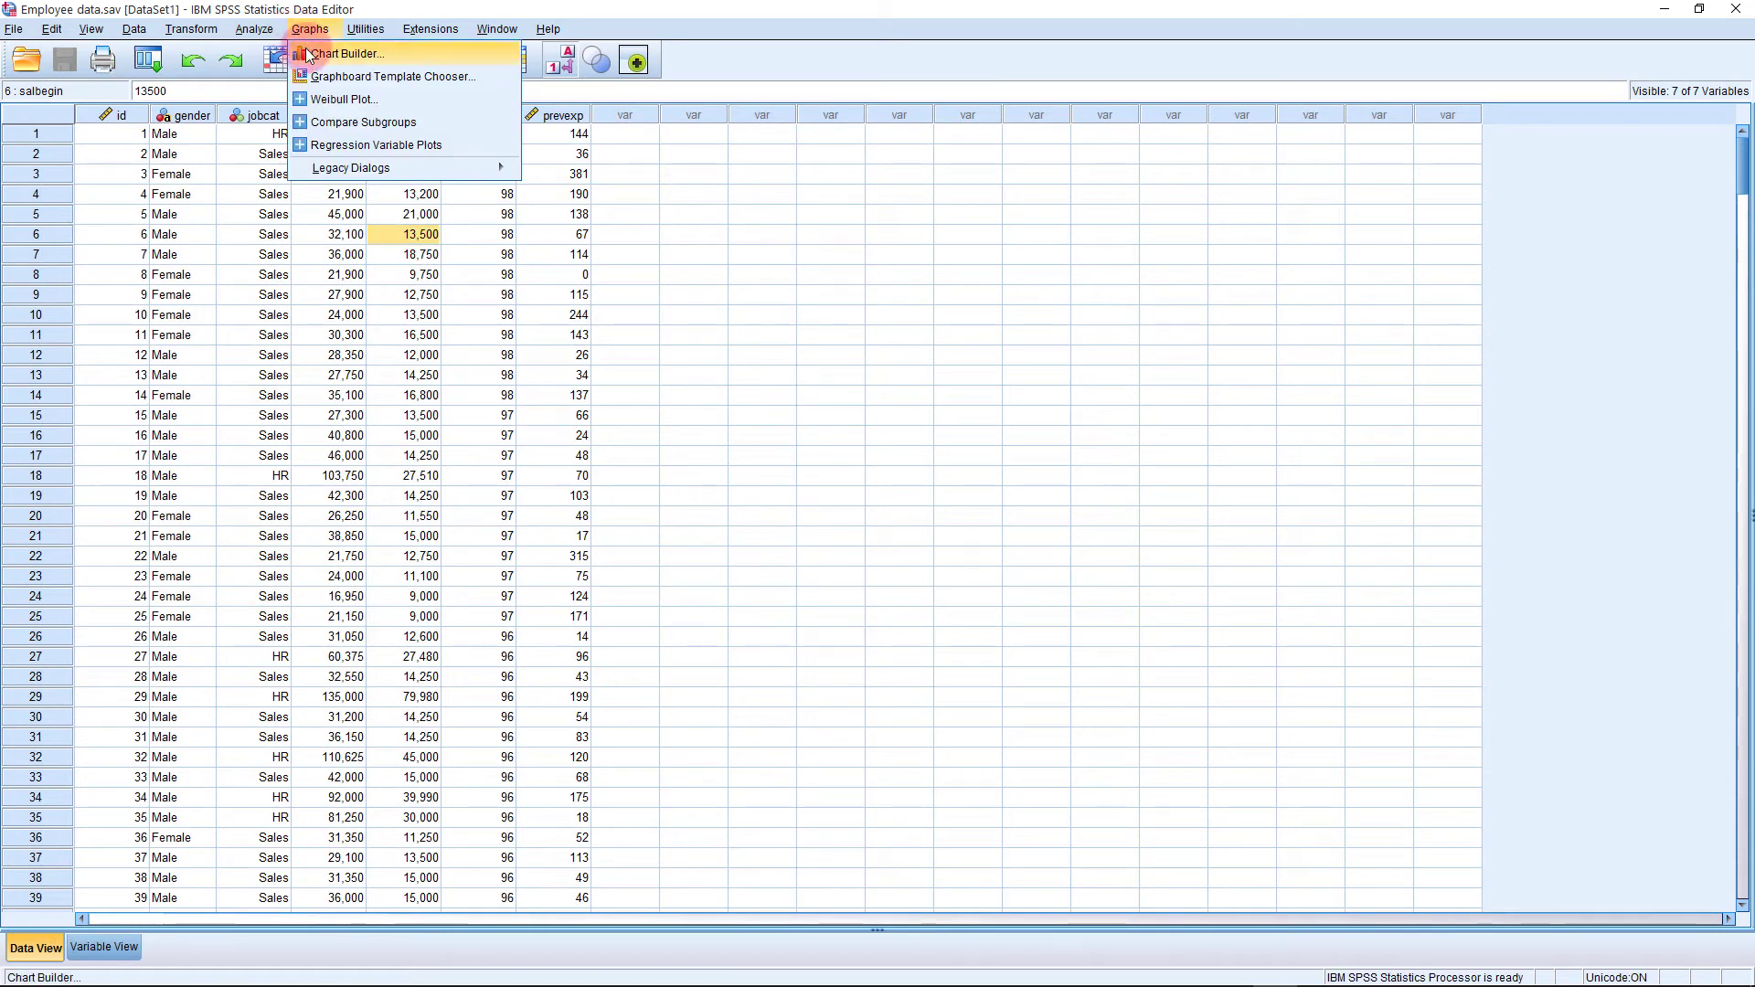
click(574, 632)
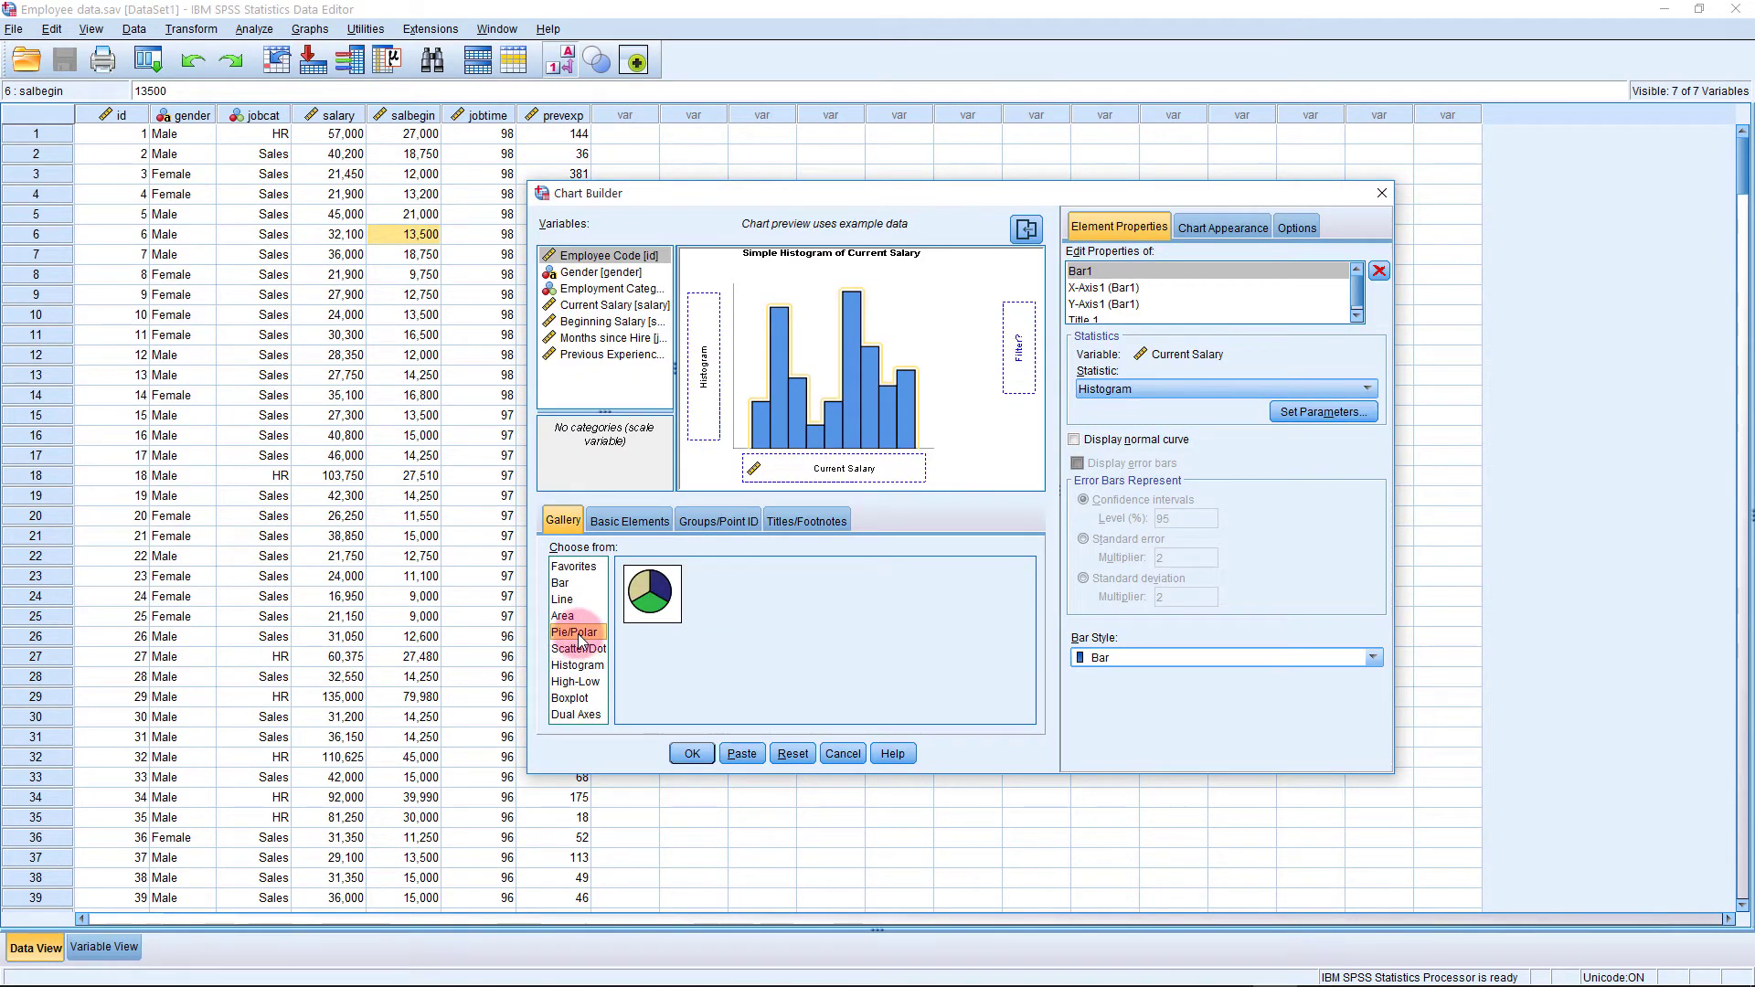
drag(652, 594, 841, 364)
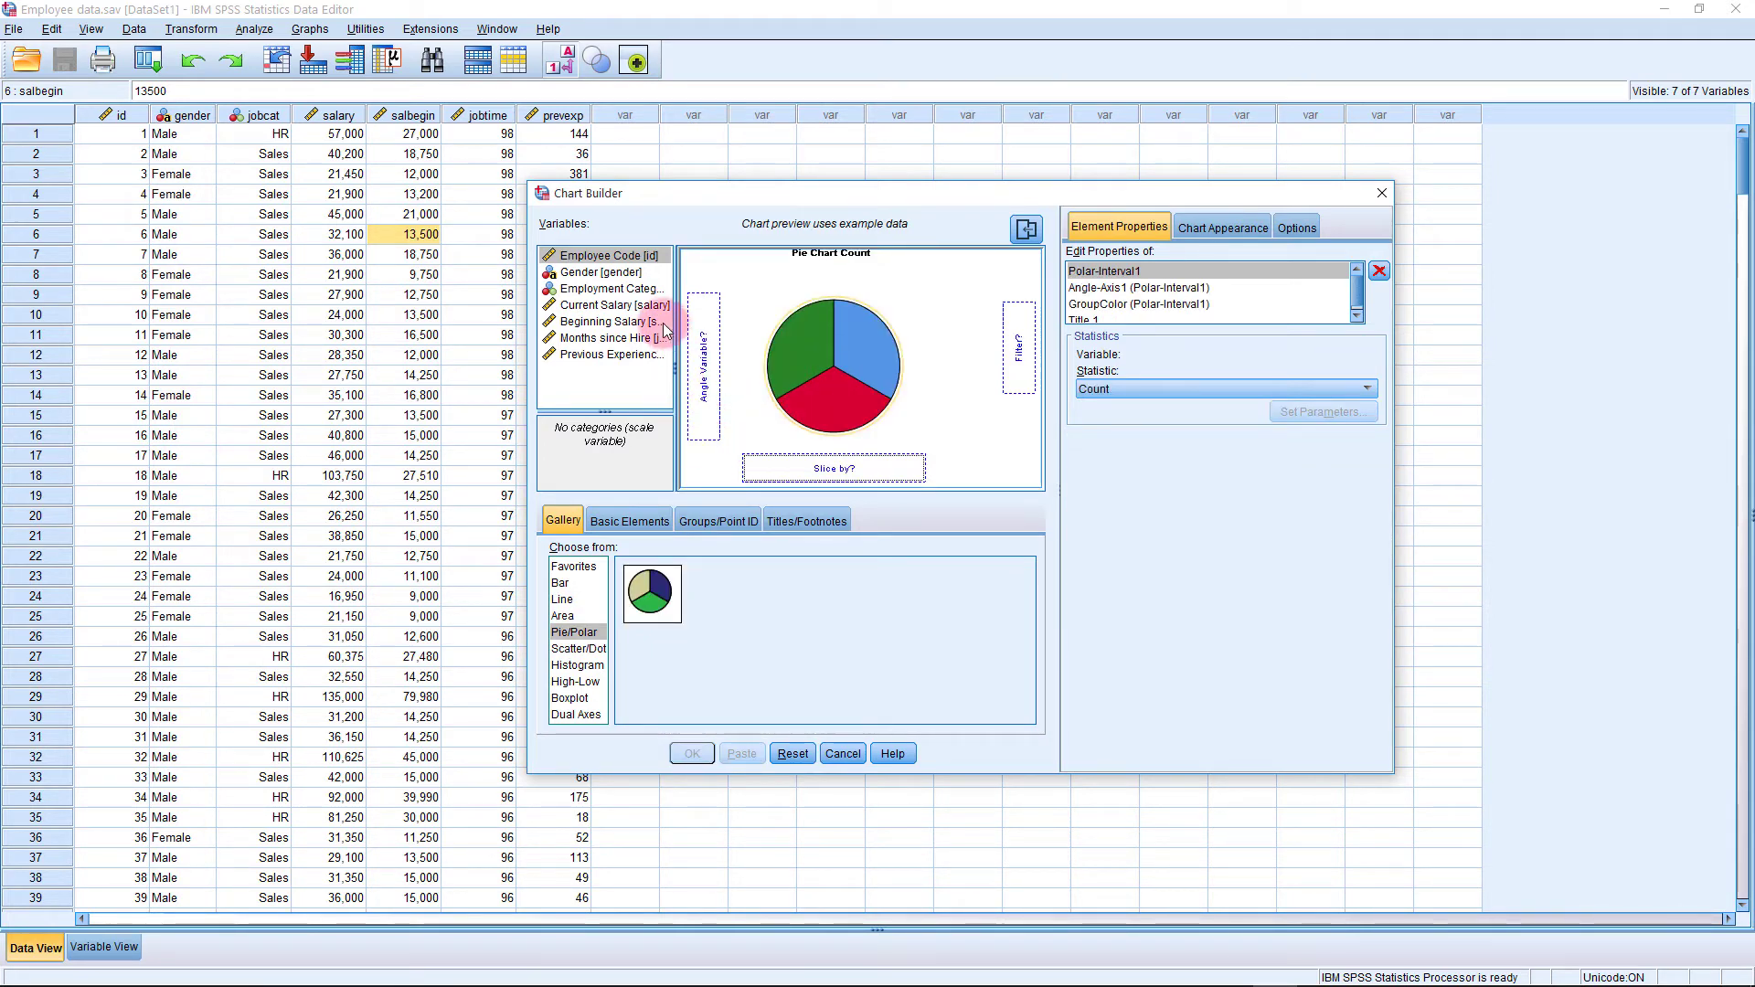
click(581, 291)
drag(576, 296, 815, 473)
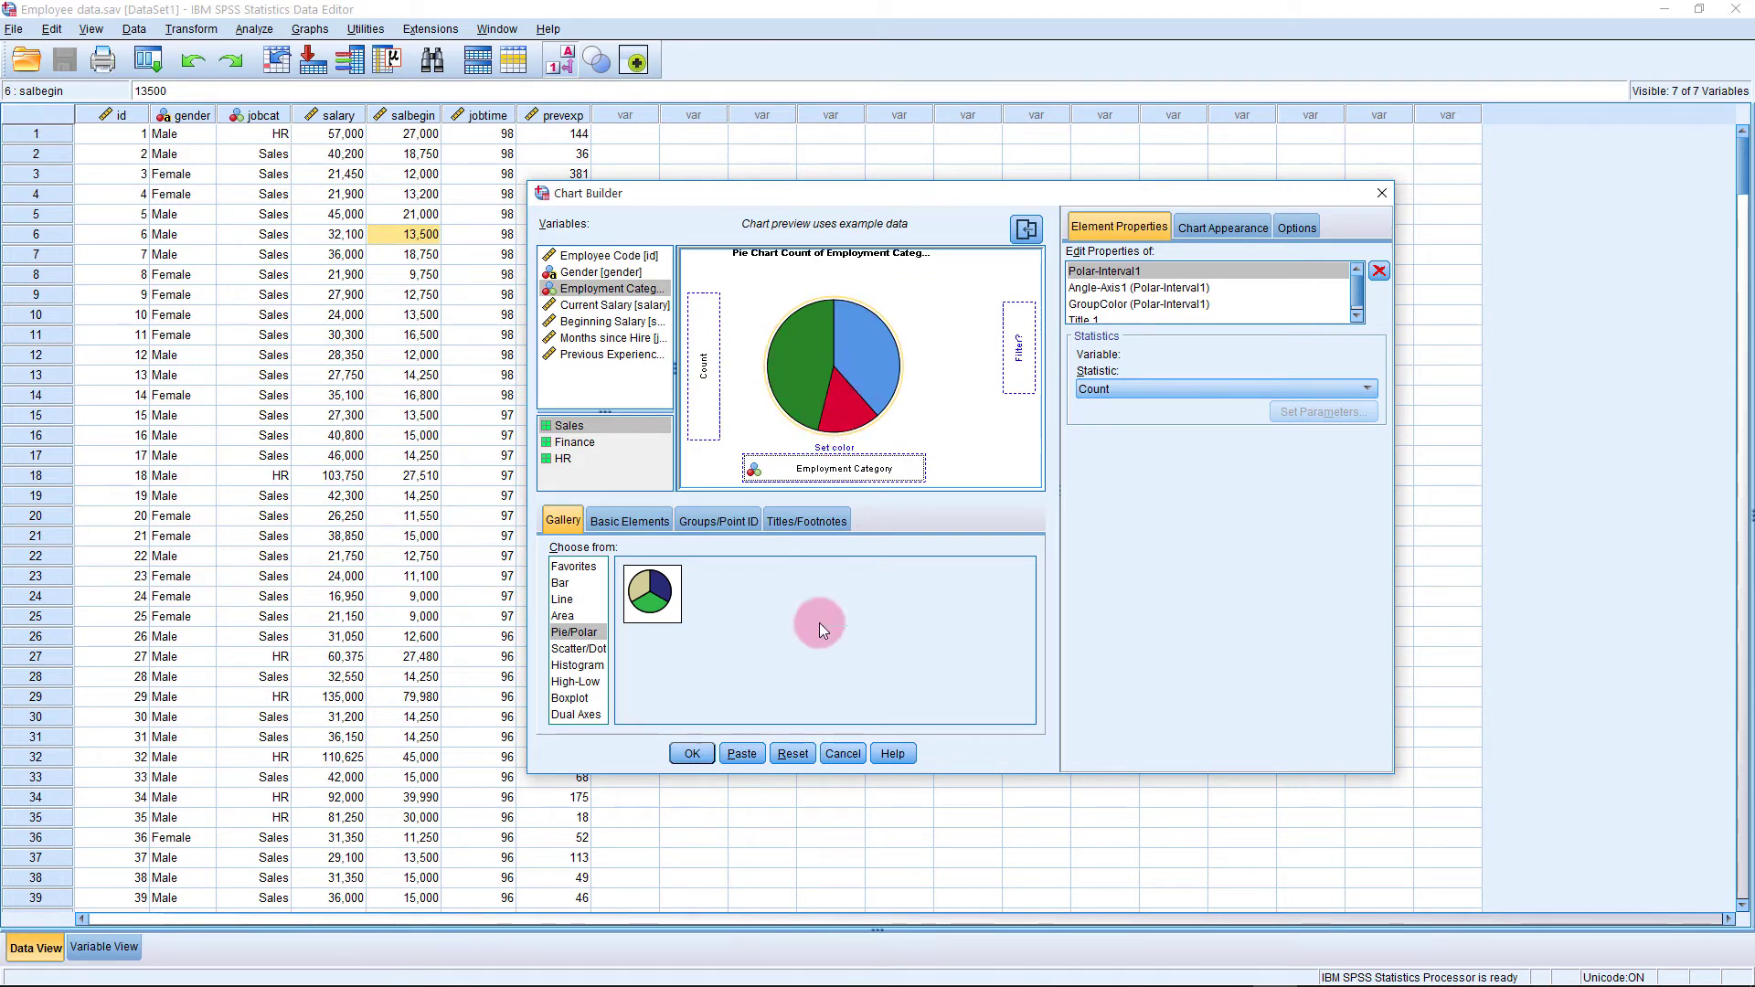
click(691, 753)
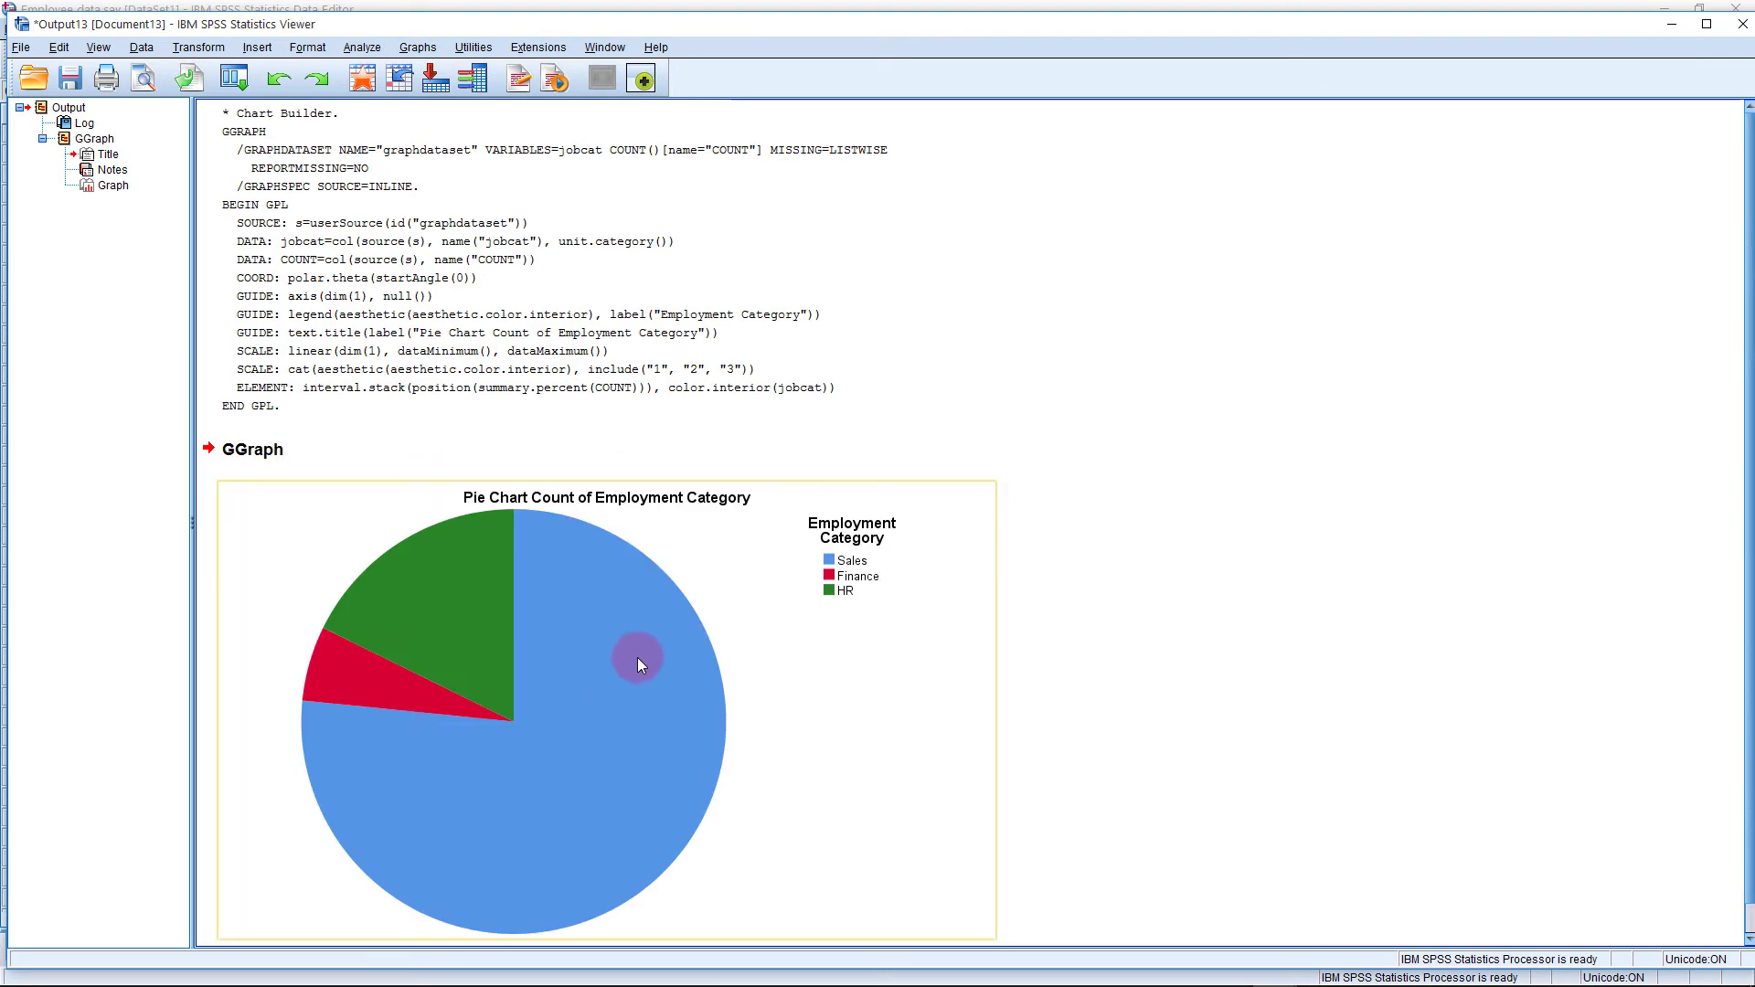
- Open the Employment Category pie chart in the Chart Editor and add percent data labels to its slices
click(826, 577)
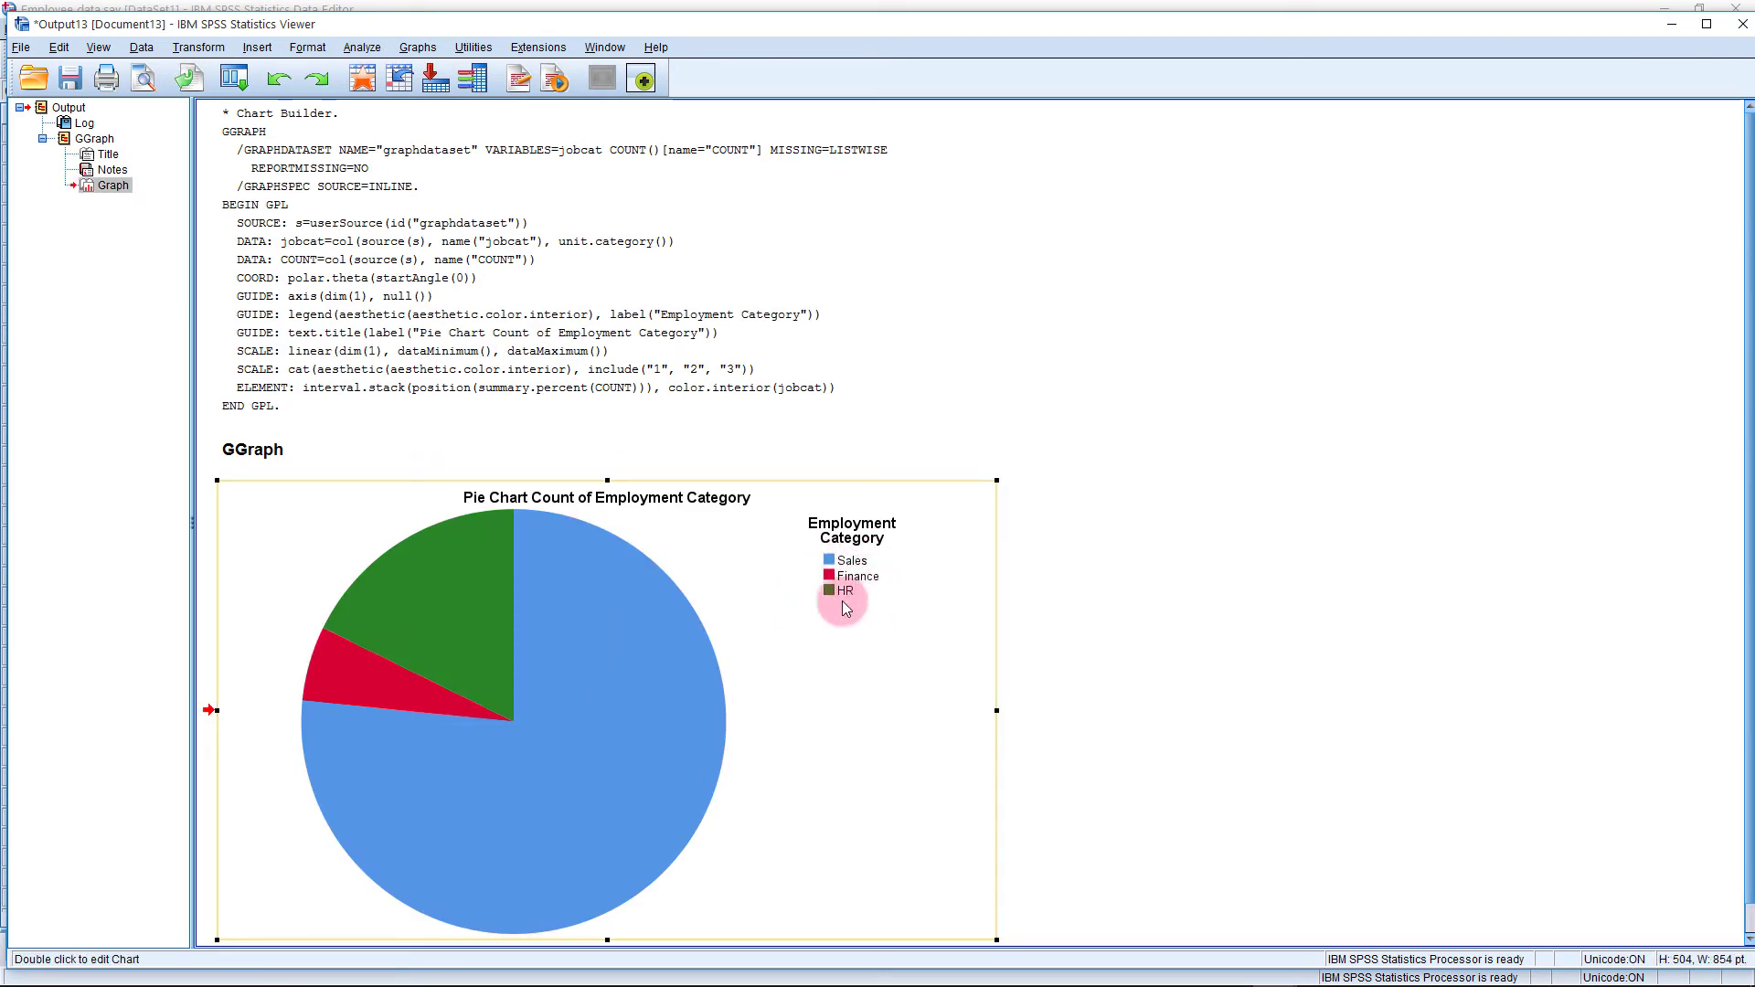
click(612, 757)
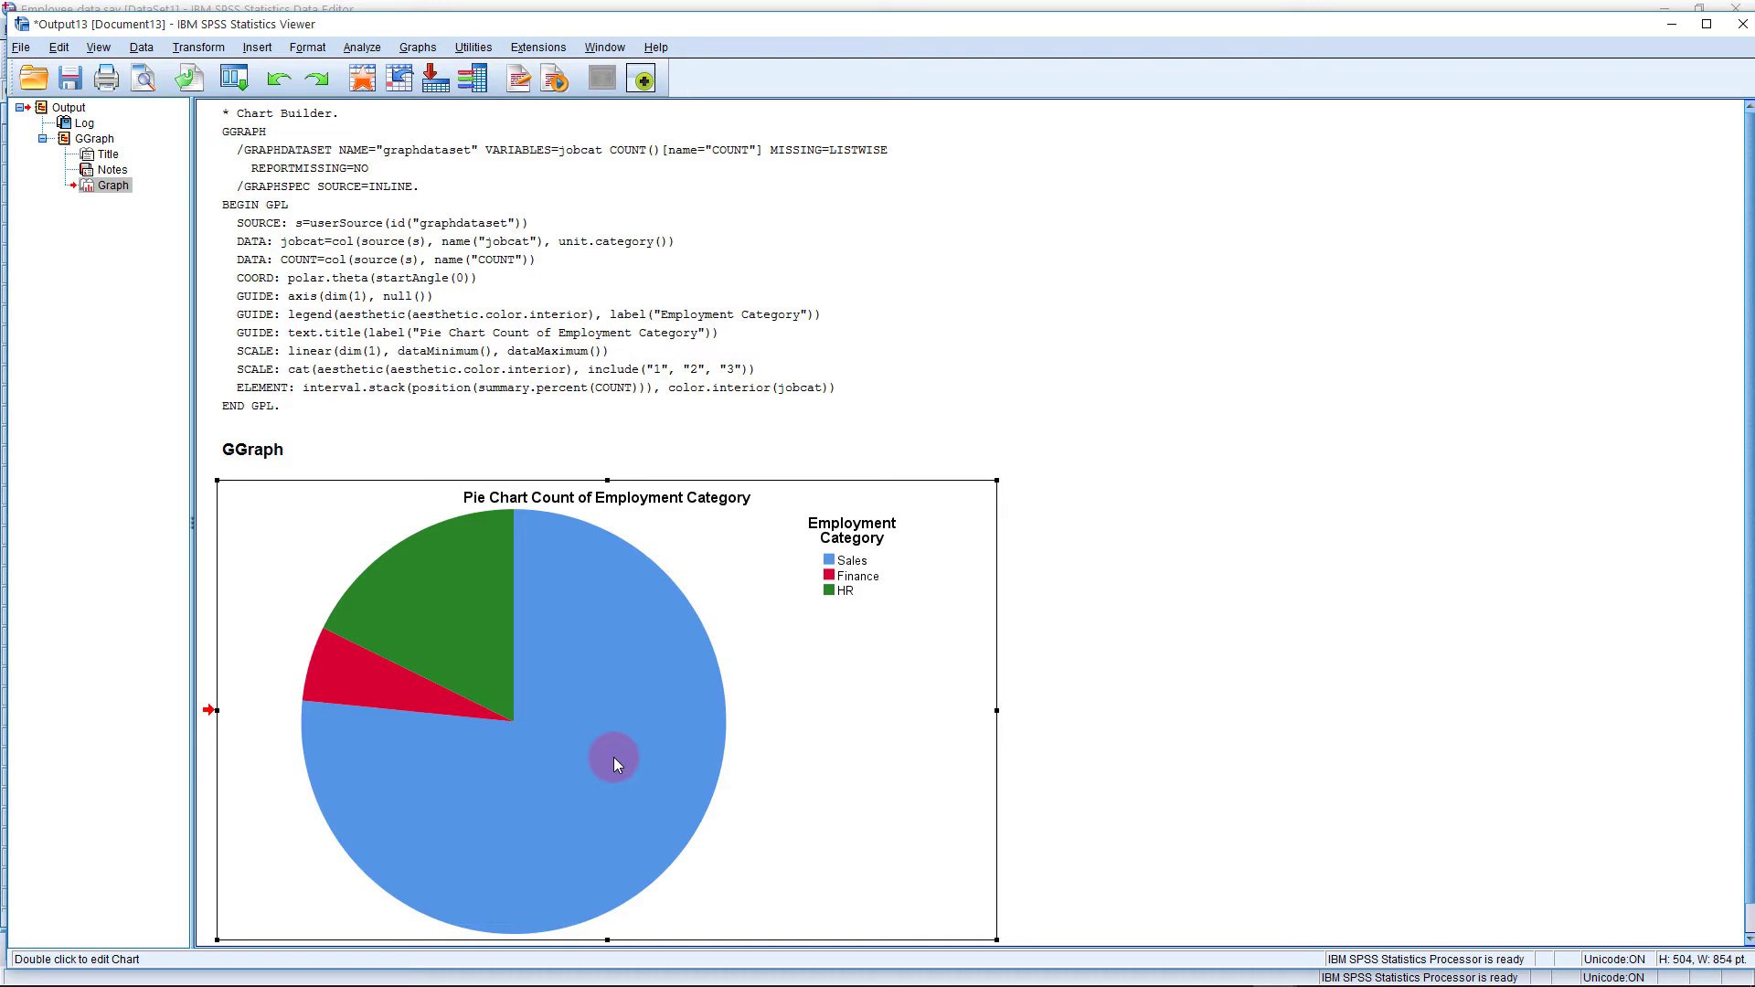
double_click(612, 757)
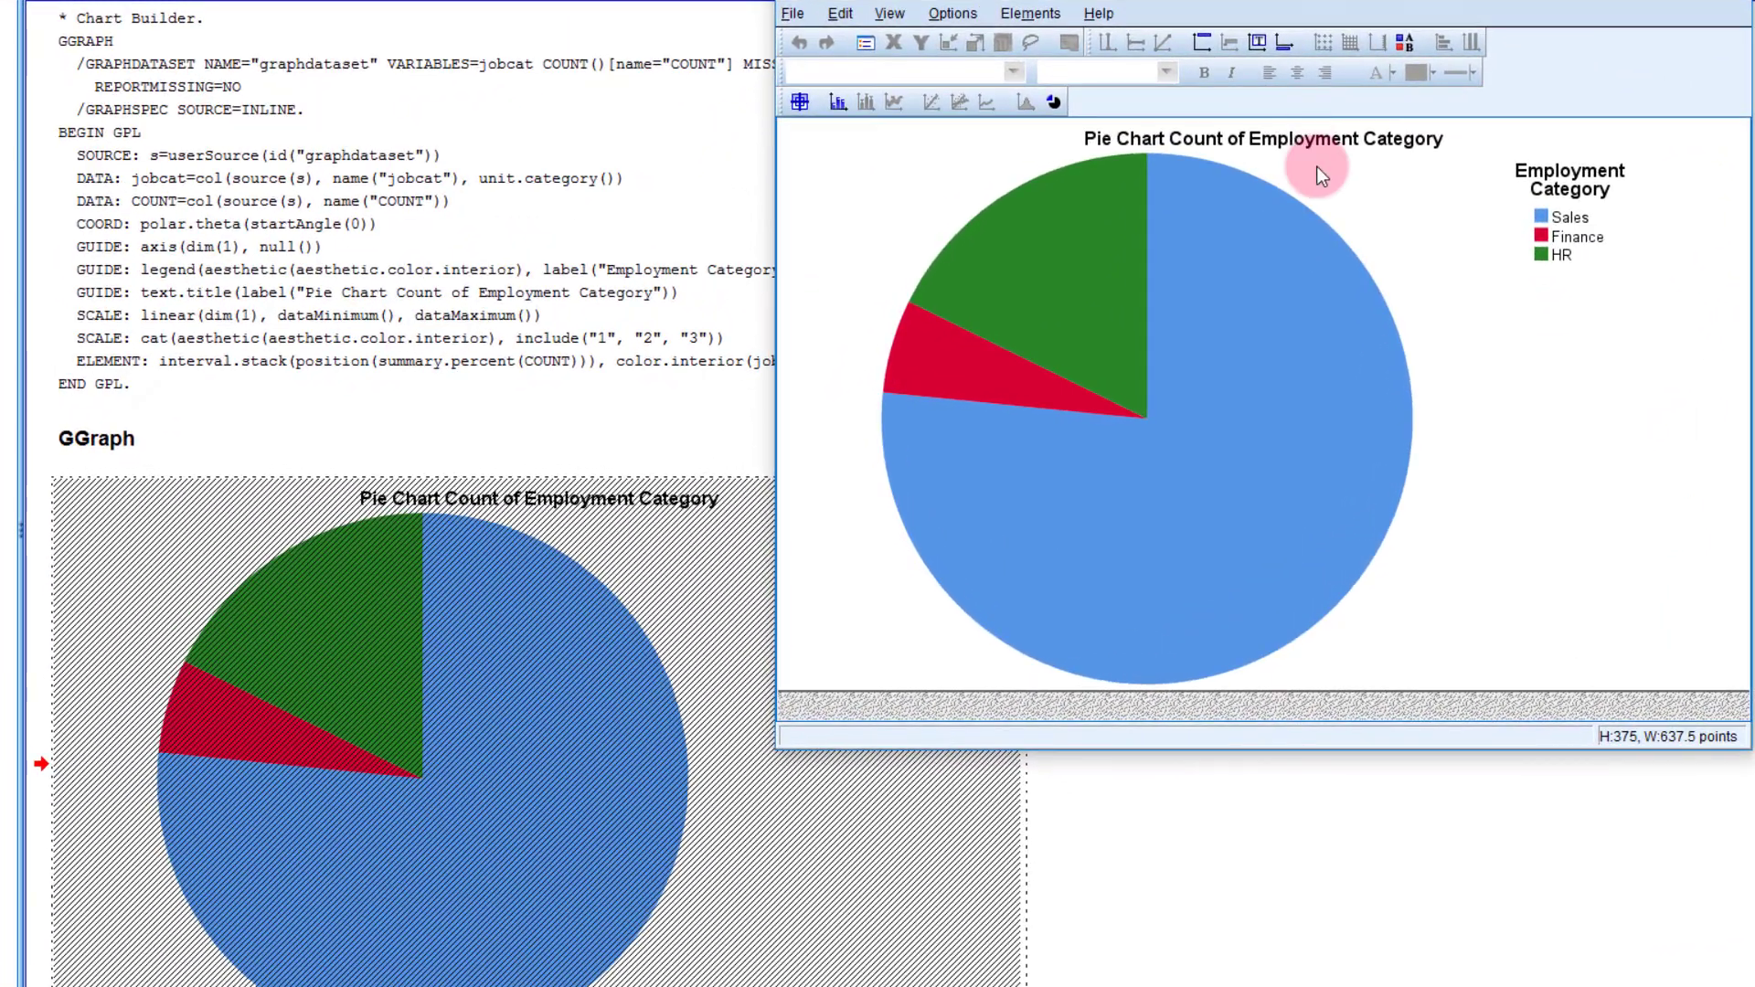
click(843, 106)
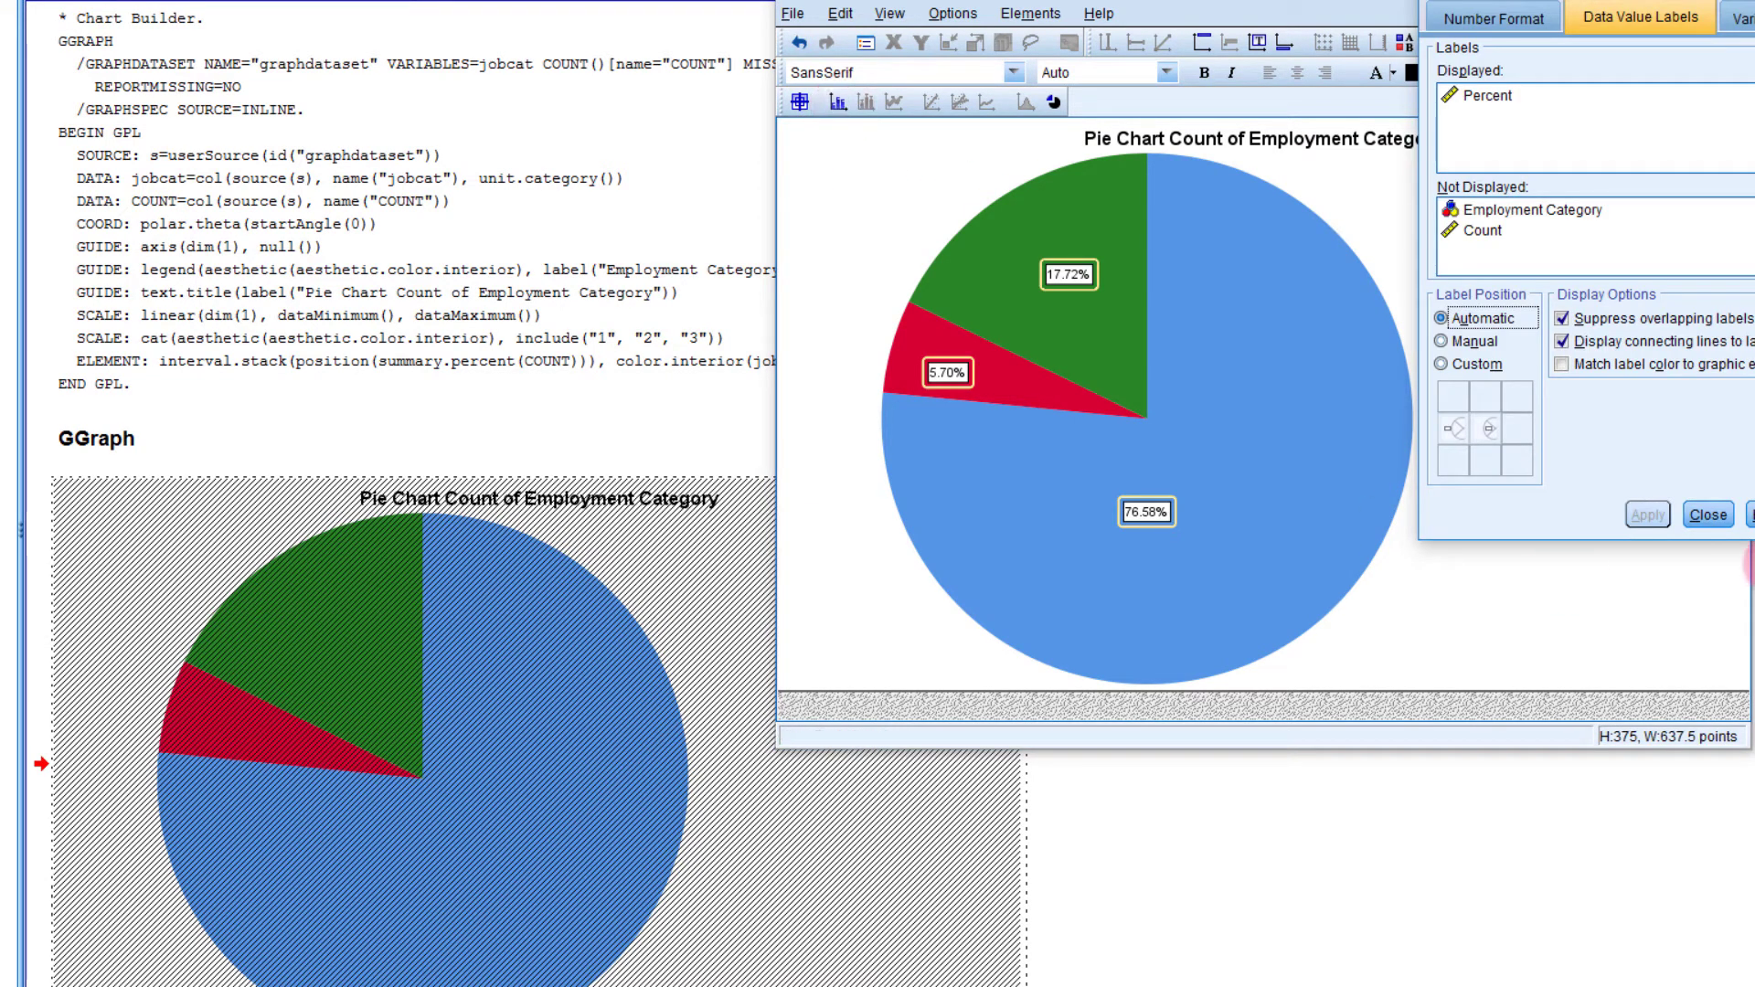
click(1728, 525)
- Explode all slices of the Employment Category pie and close the Chart Editor
click(1324, 437)
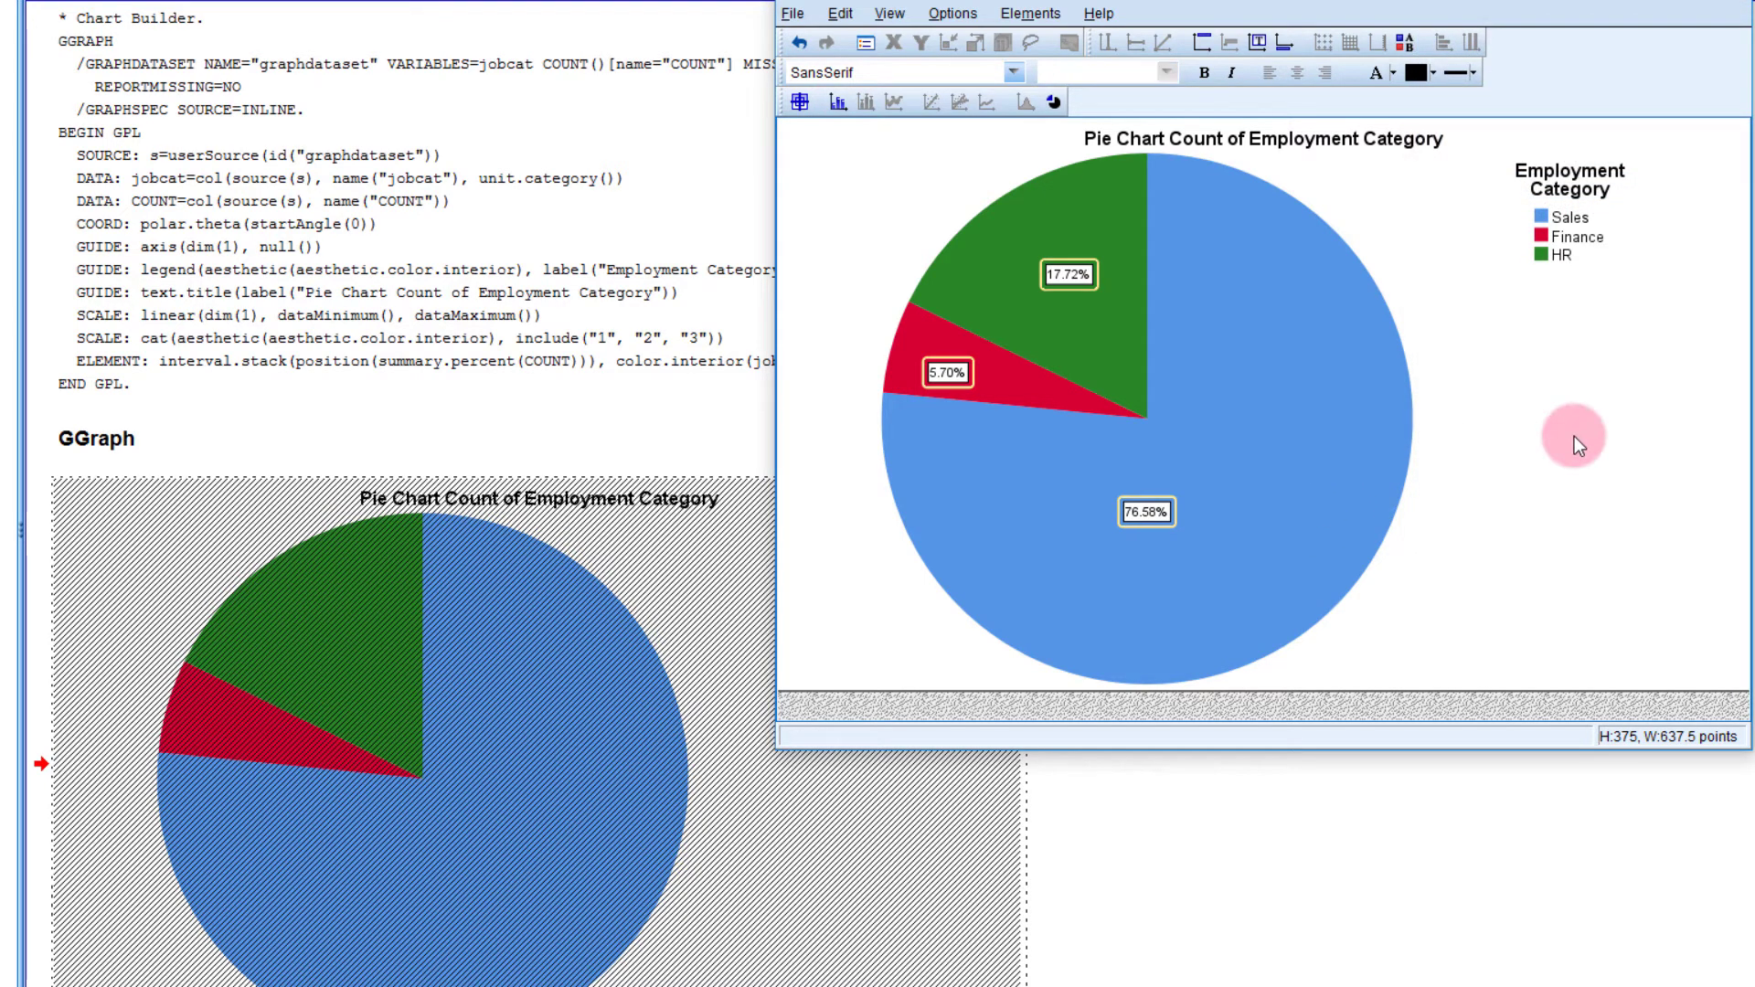
click(1051, 104)
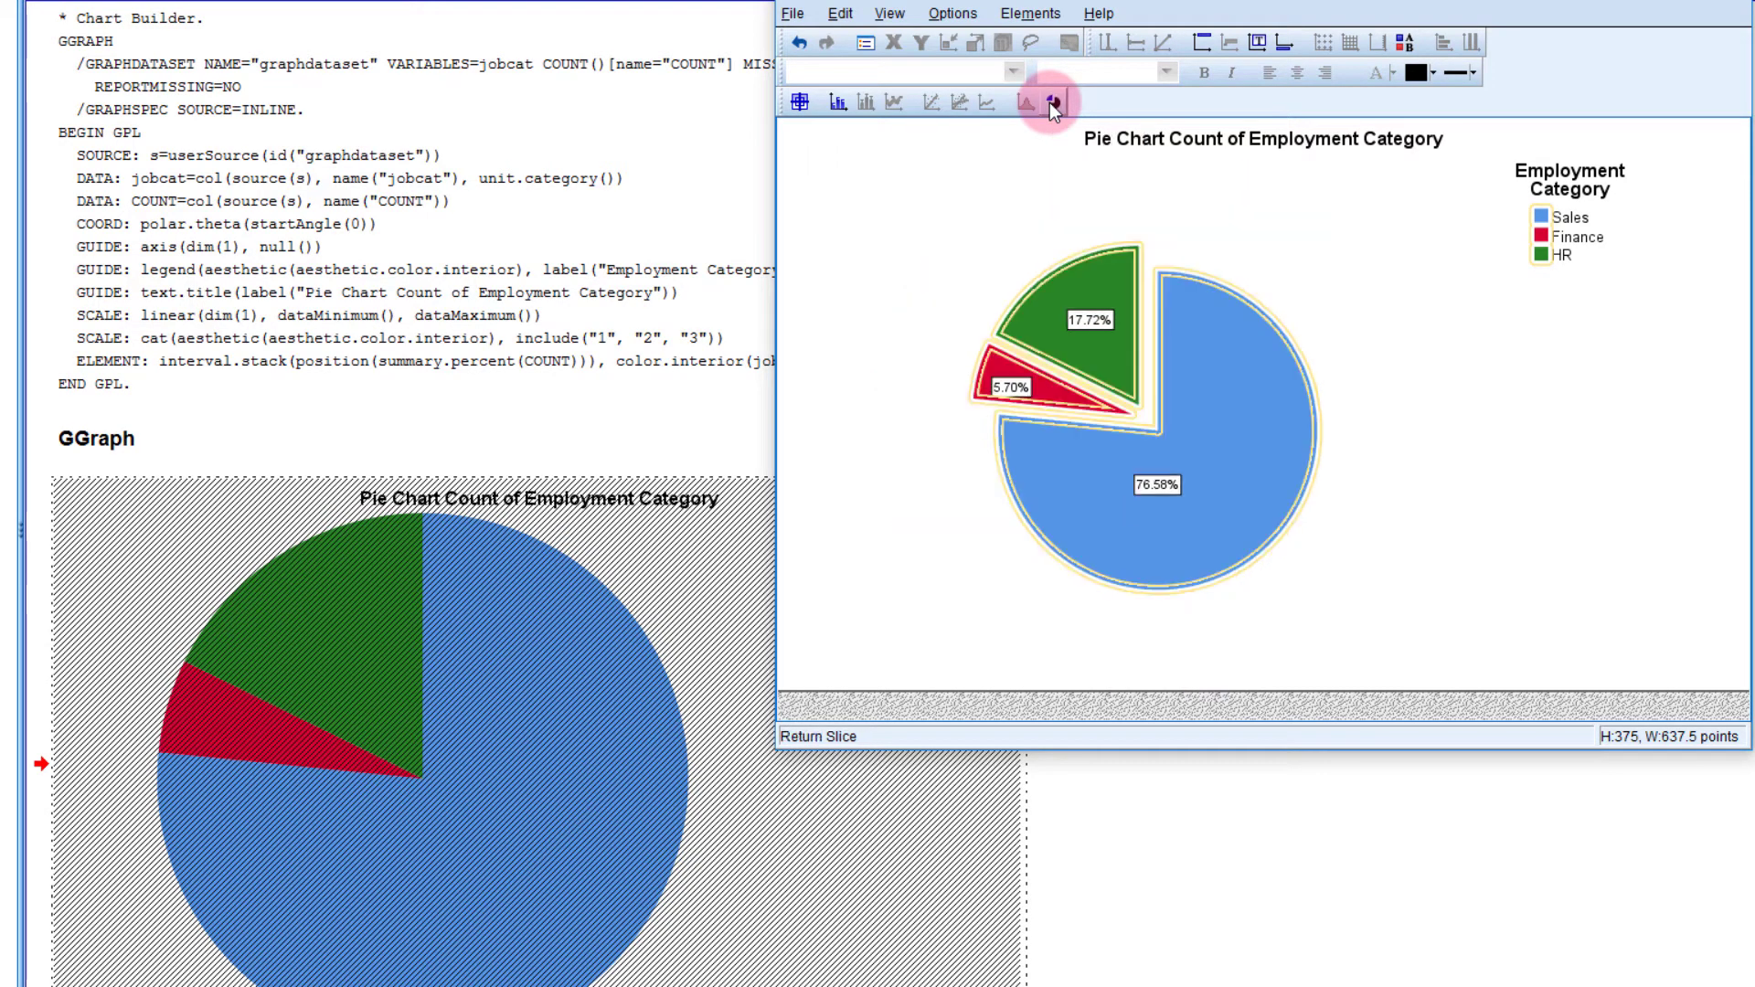
click(1375, 377)
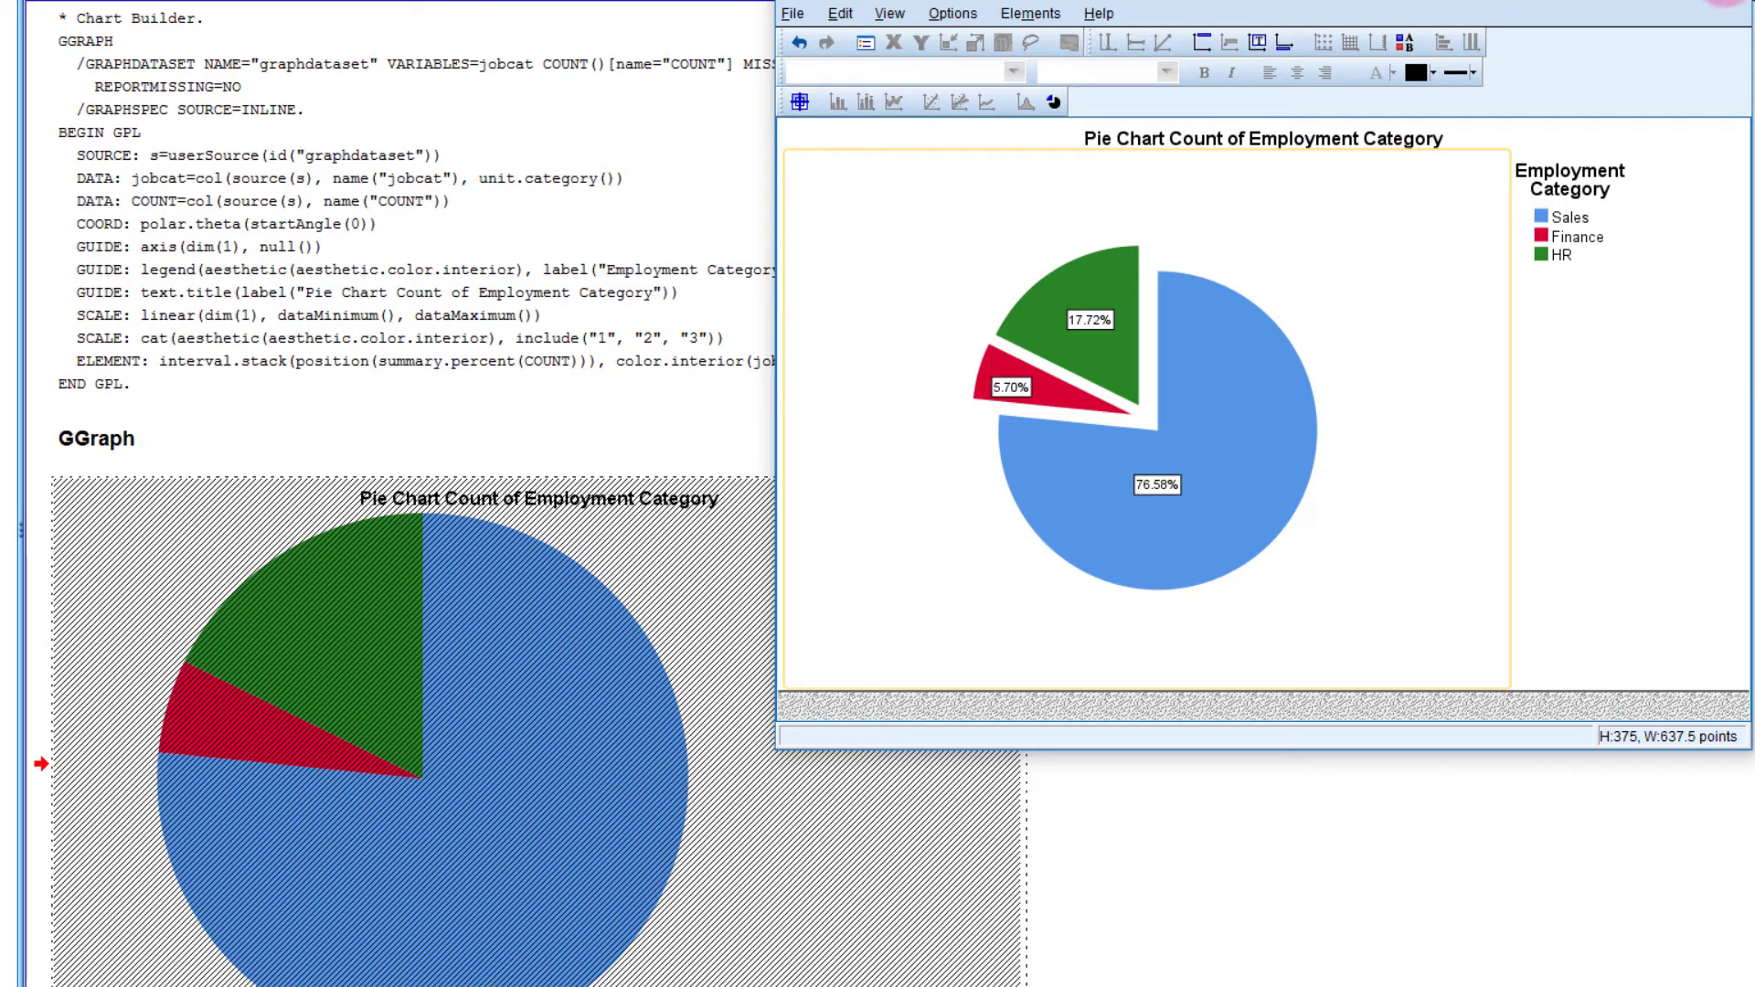
click(1728, 3)
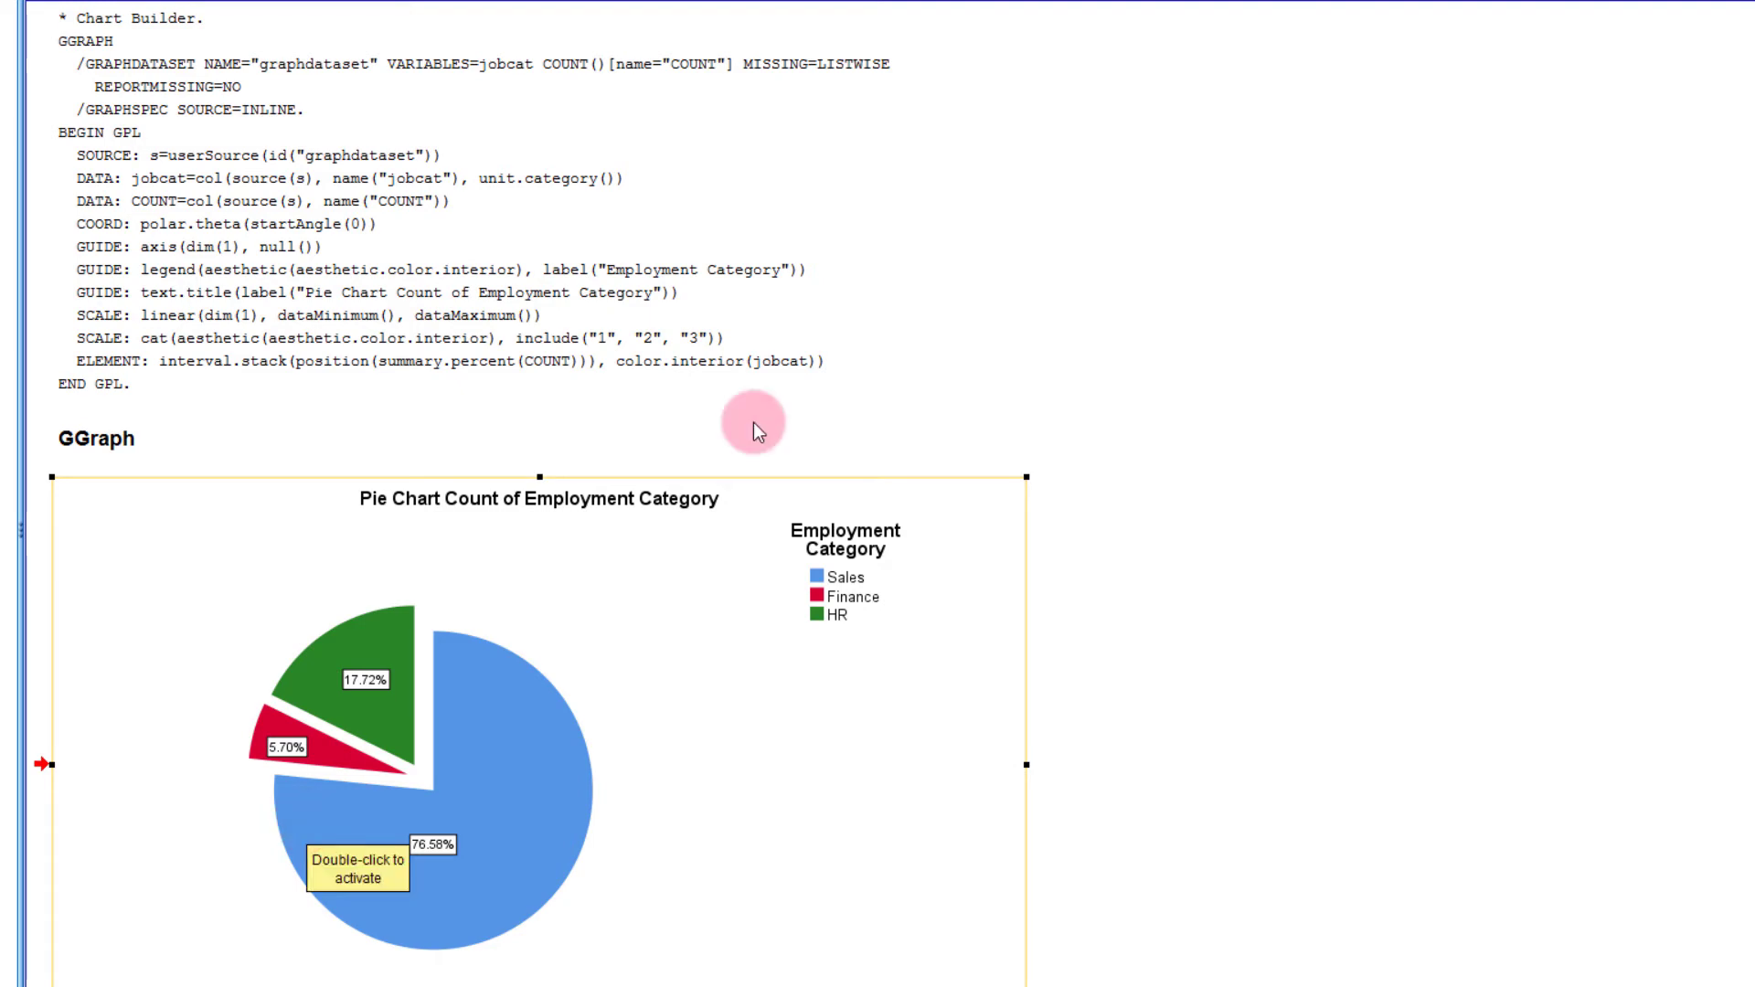
click(971, 131)
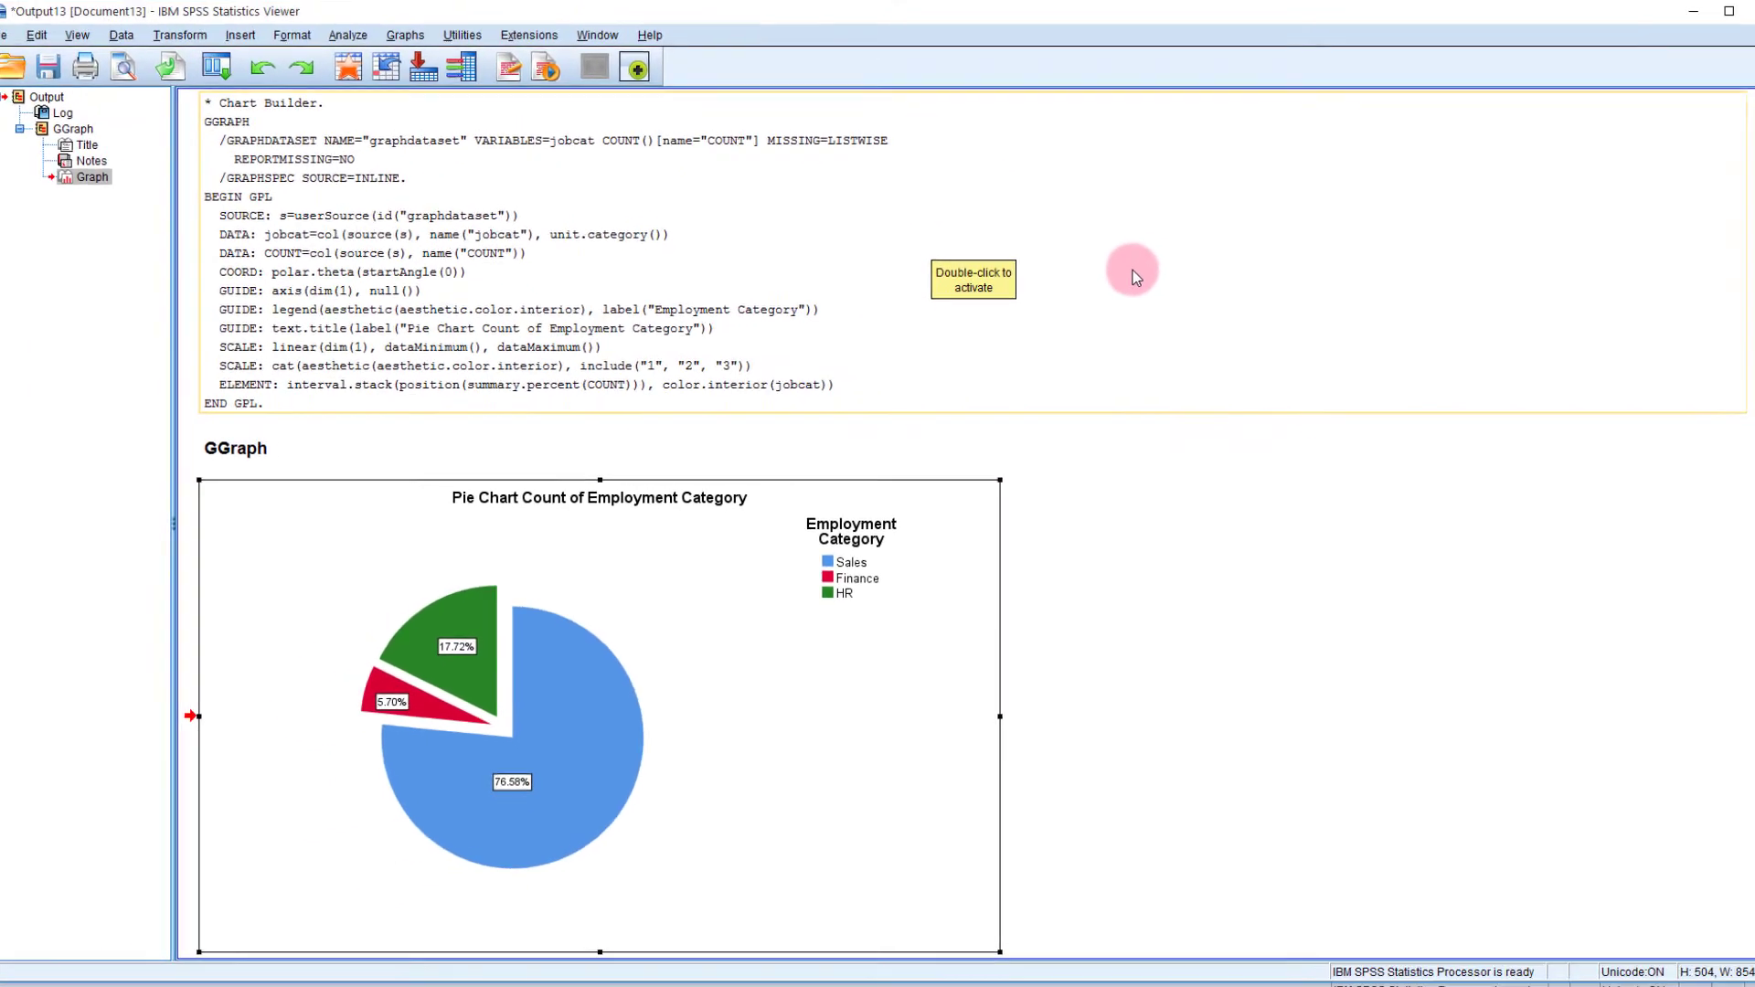
- Return to the Data Editor and generate a simple scatter plot with Gender on the x-axis and Current Salary on the y-axis
key(alt+Tab)
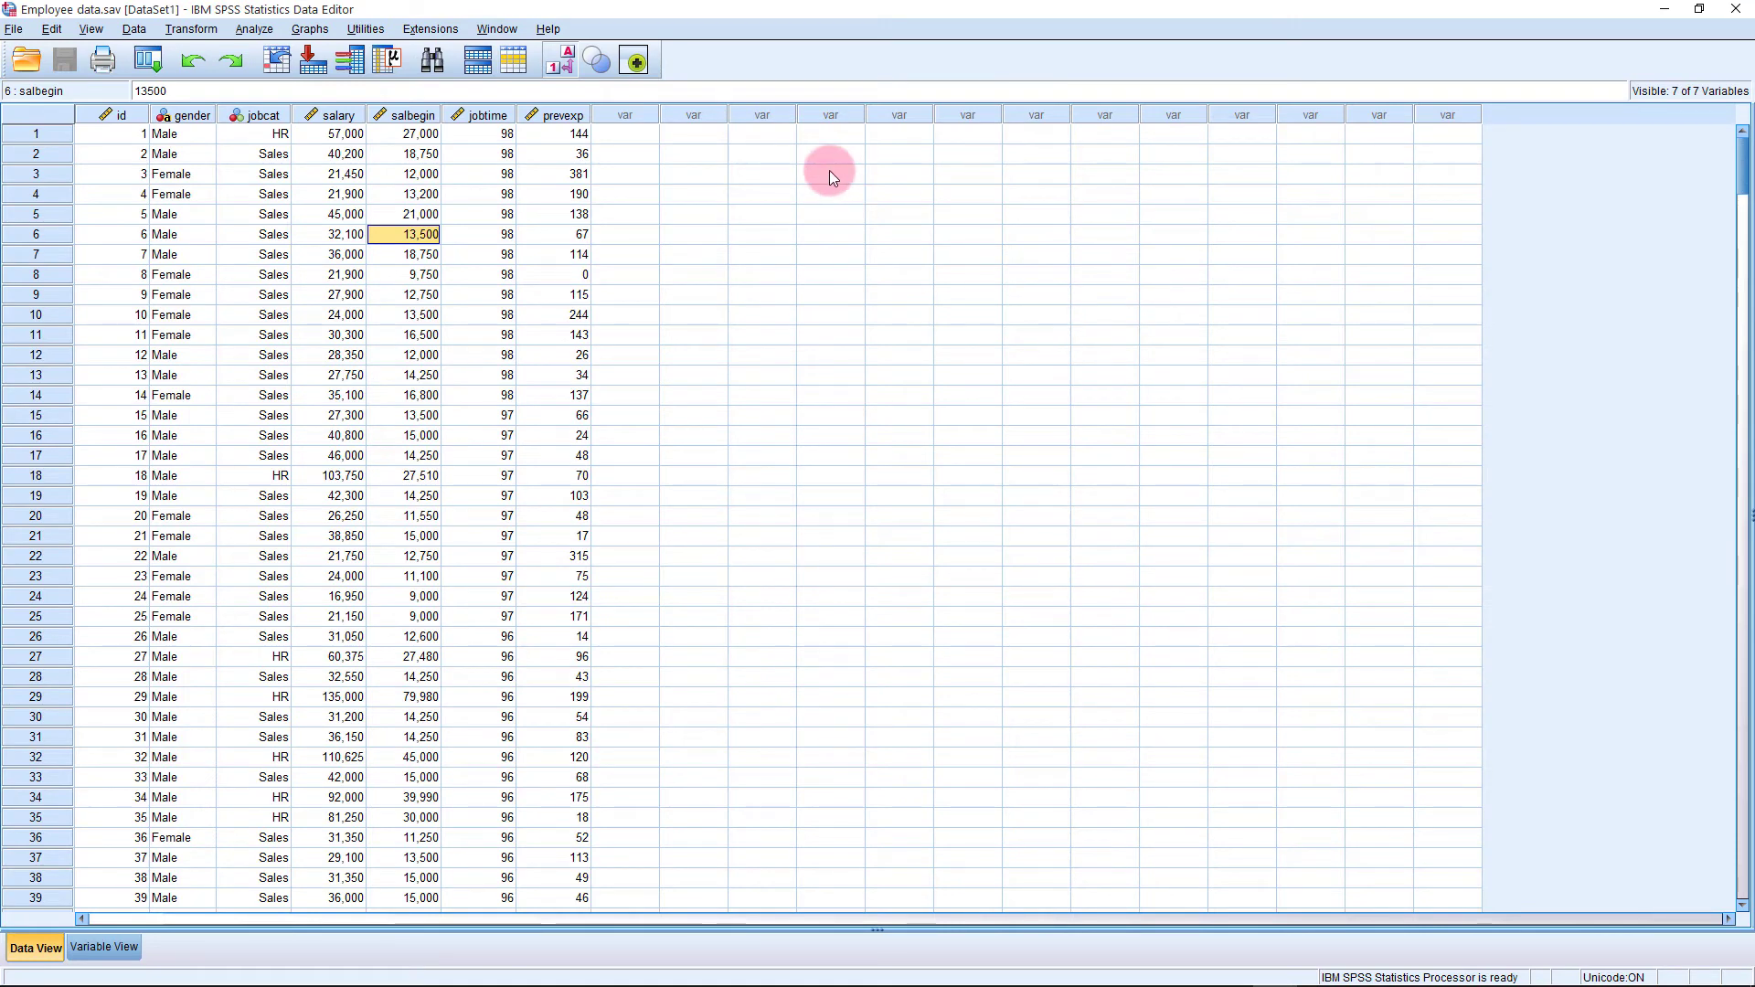
click(307, 32)
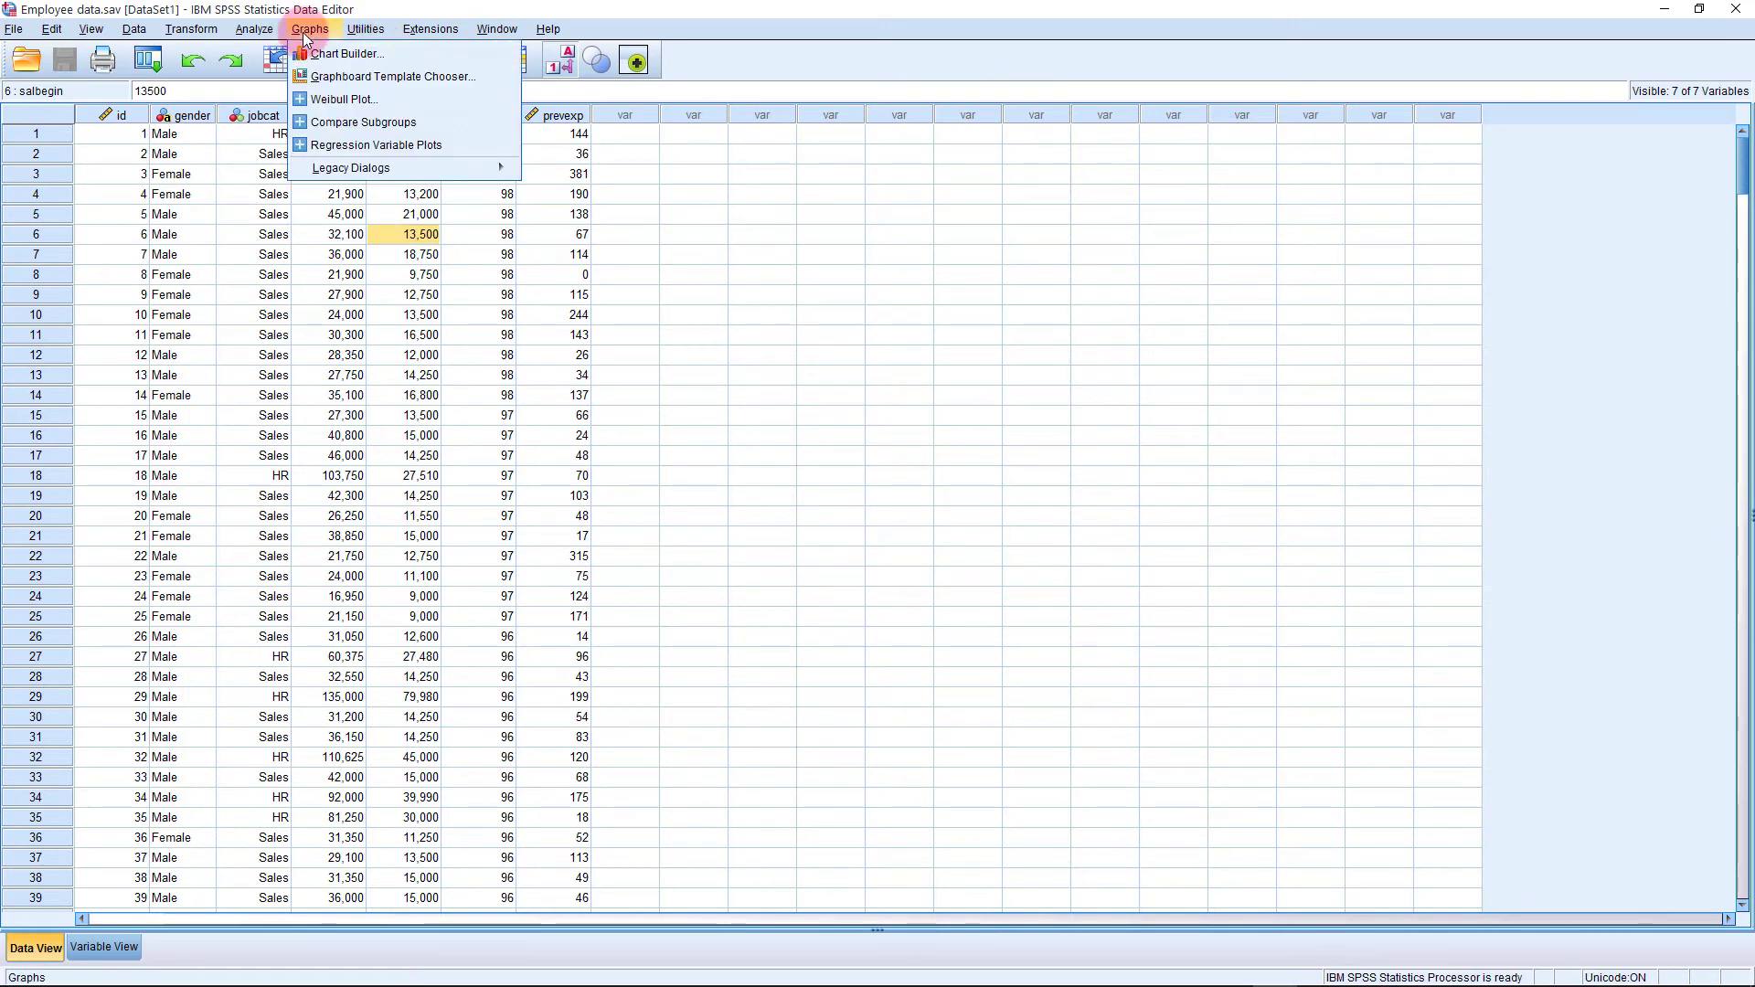
click(316, 52)
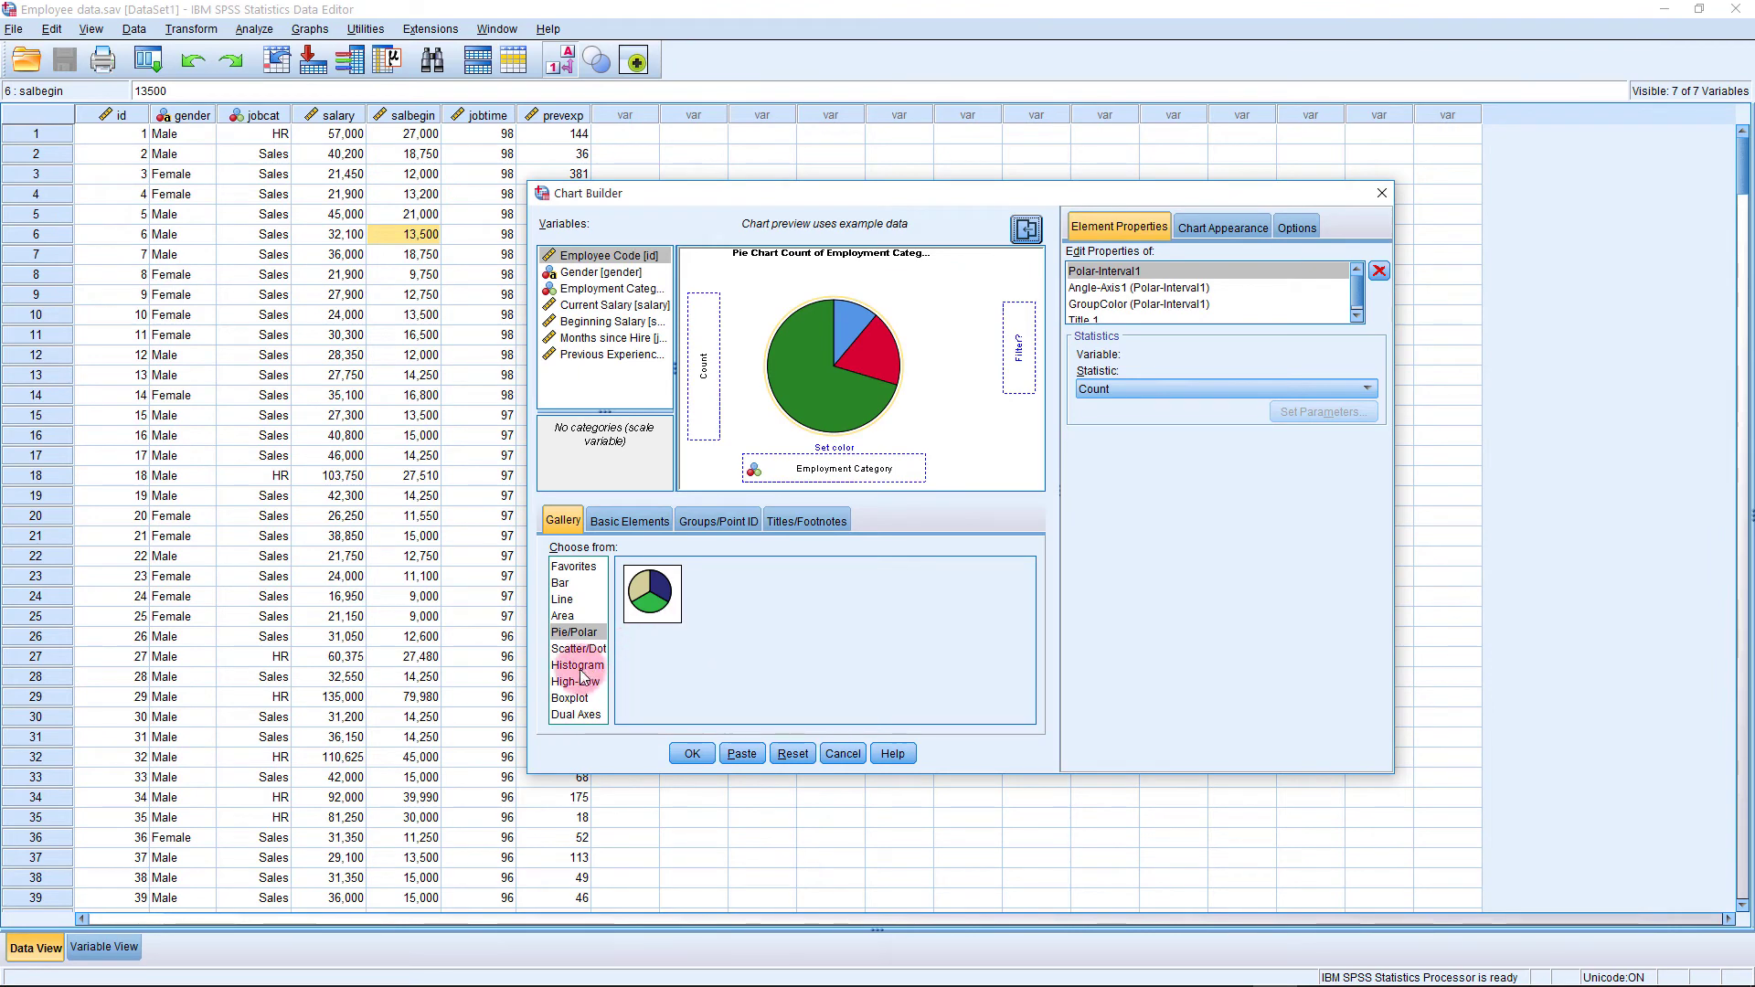
click(578, 649)
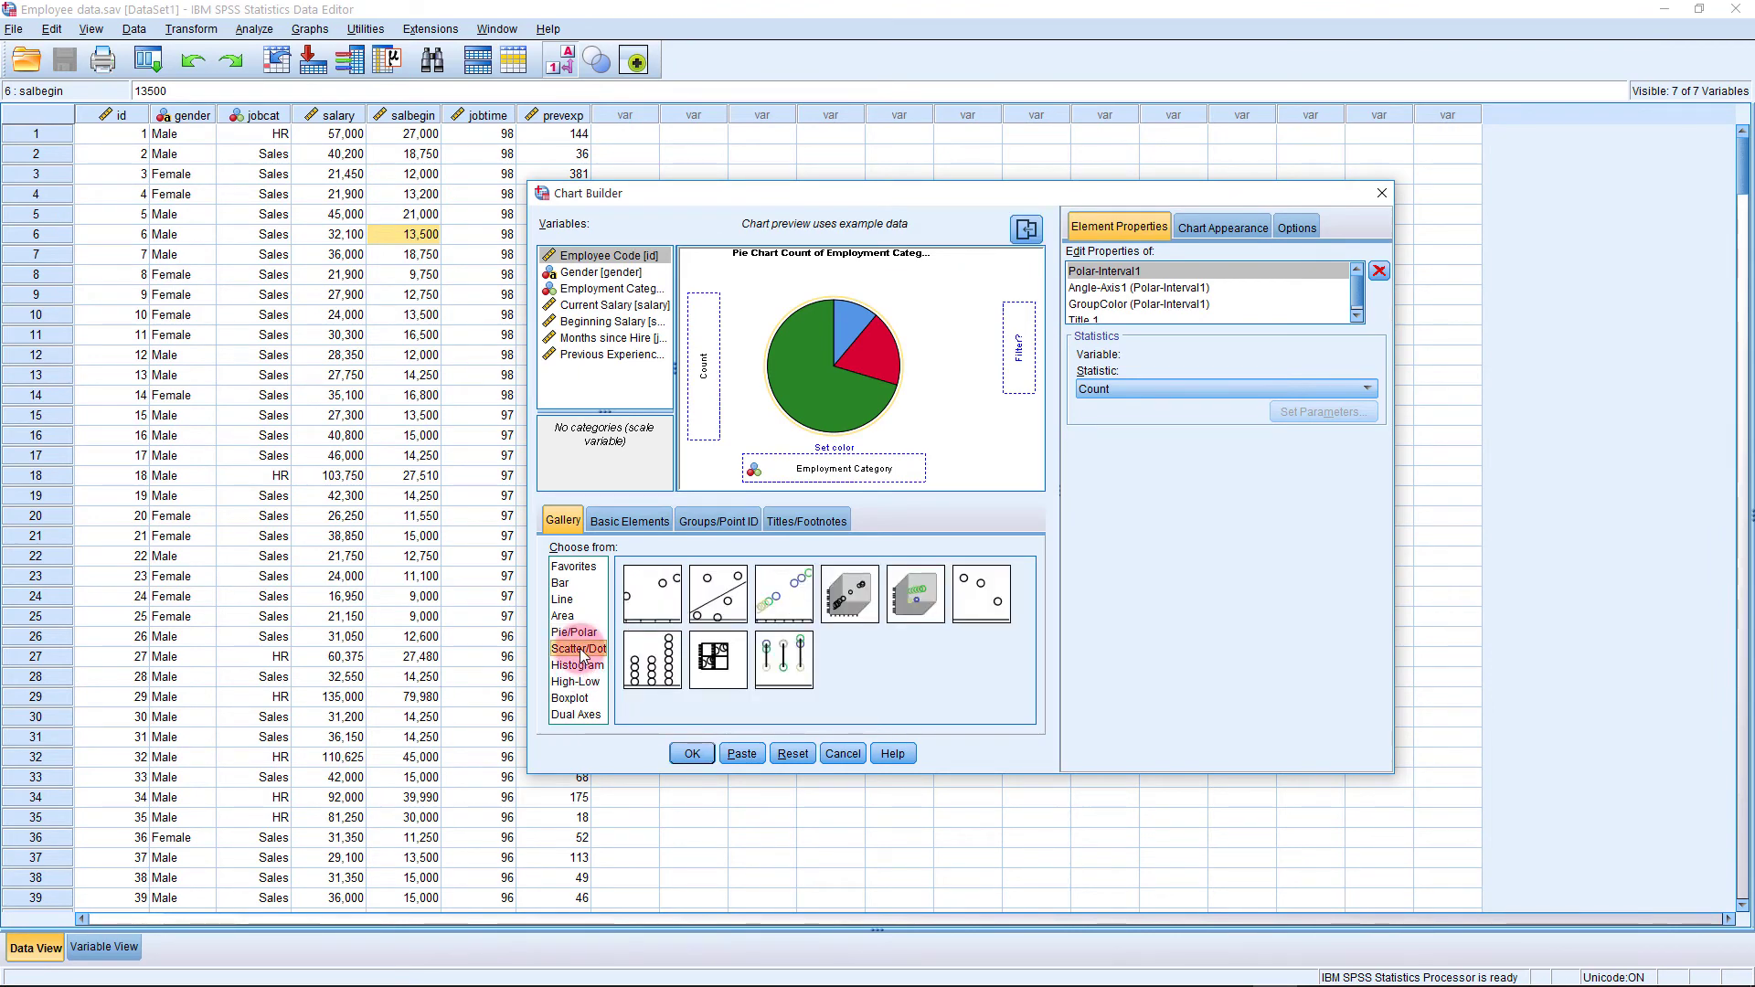
click(659, 607)
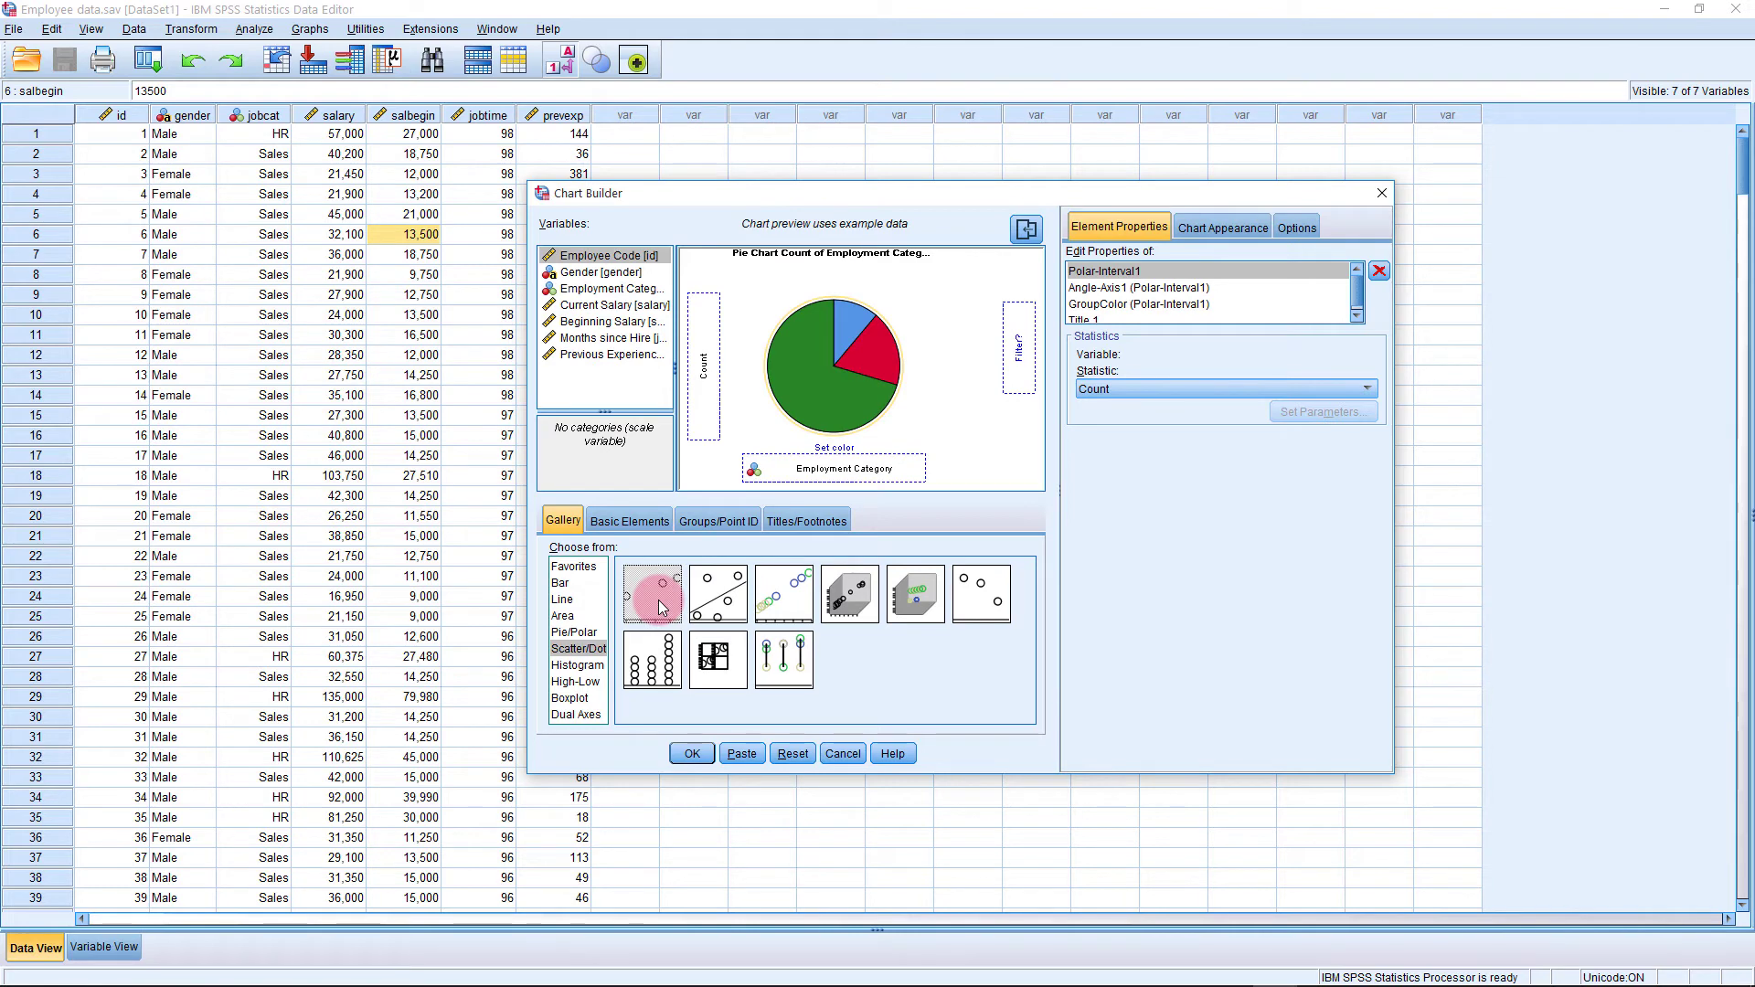
drag(657, 603, 826, 391)
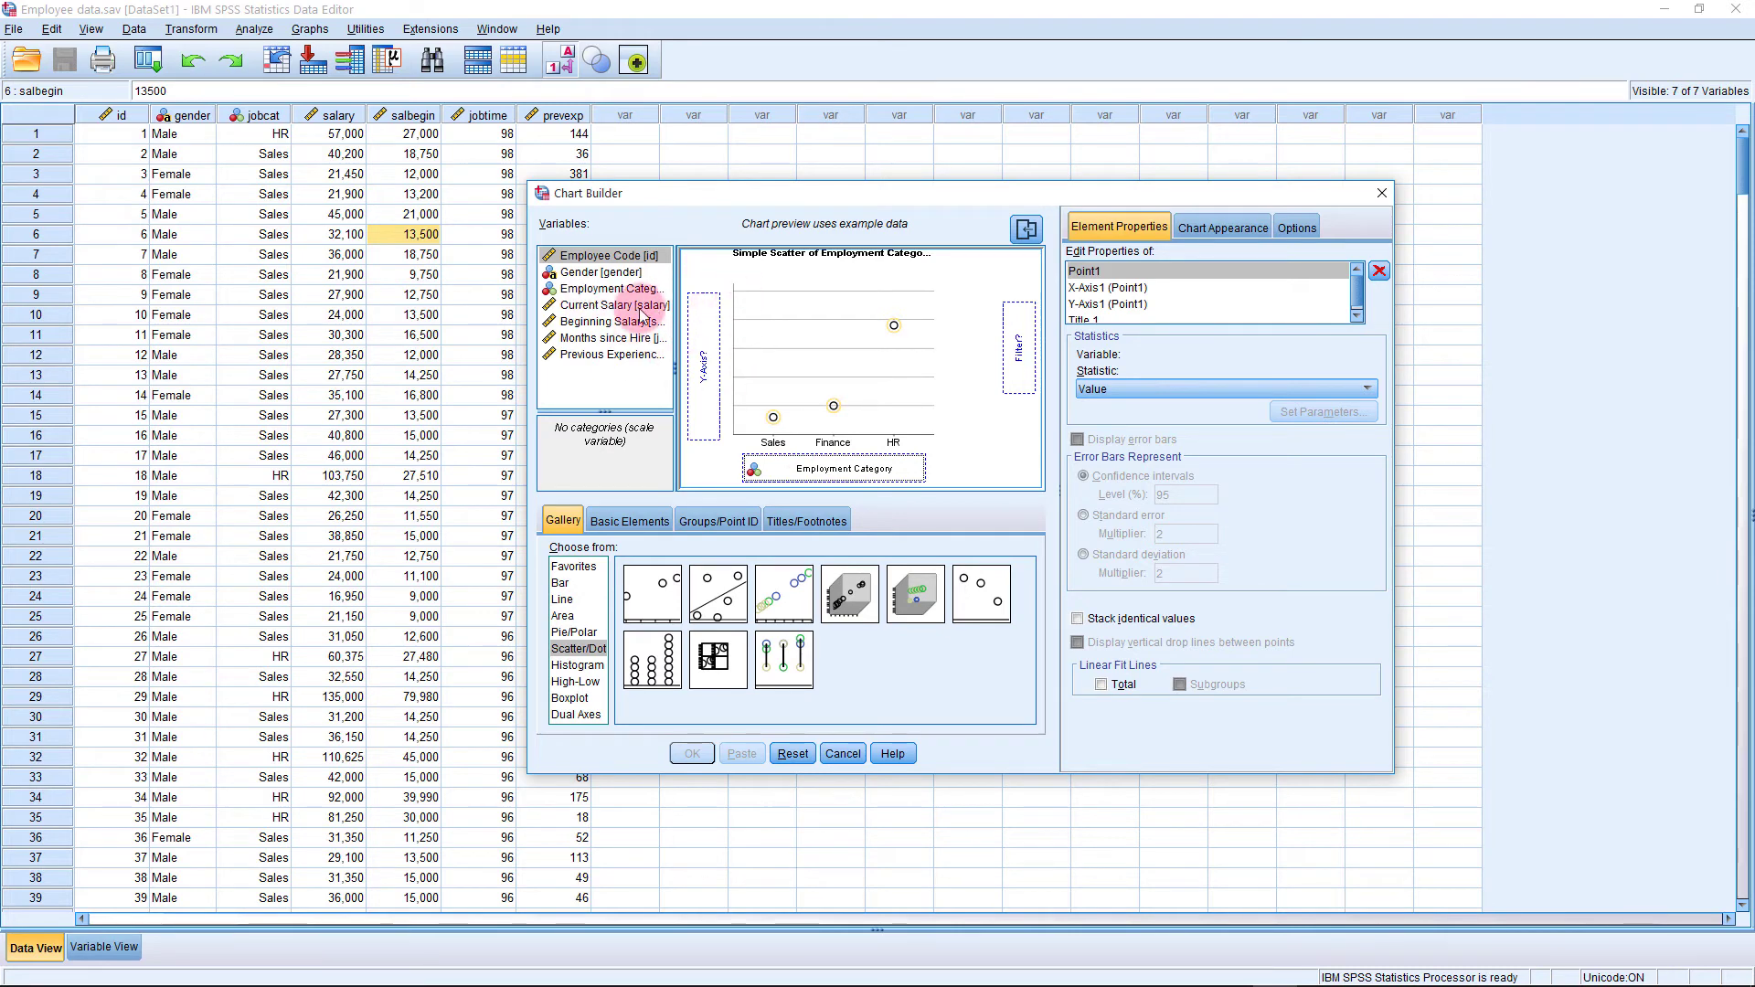
click(594, 274)
drag(594, 282, 832, 473)
drag(598, 308, 699, 366)
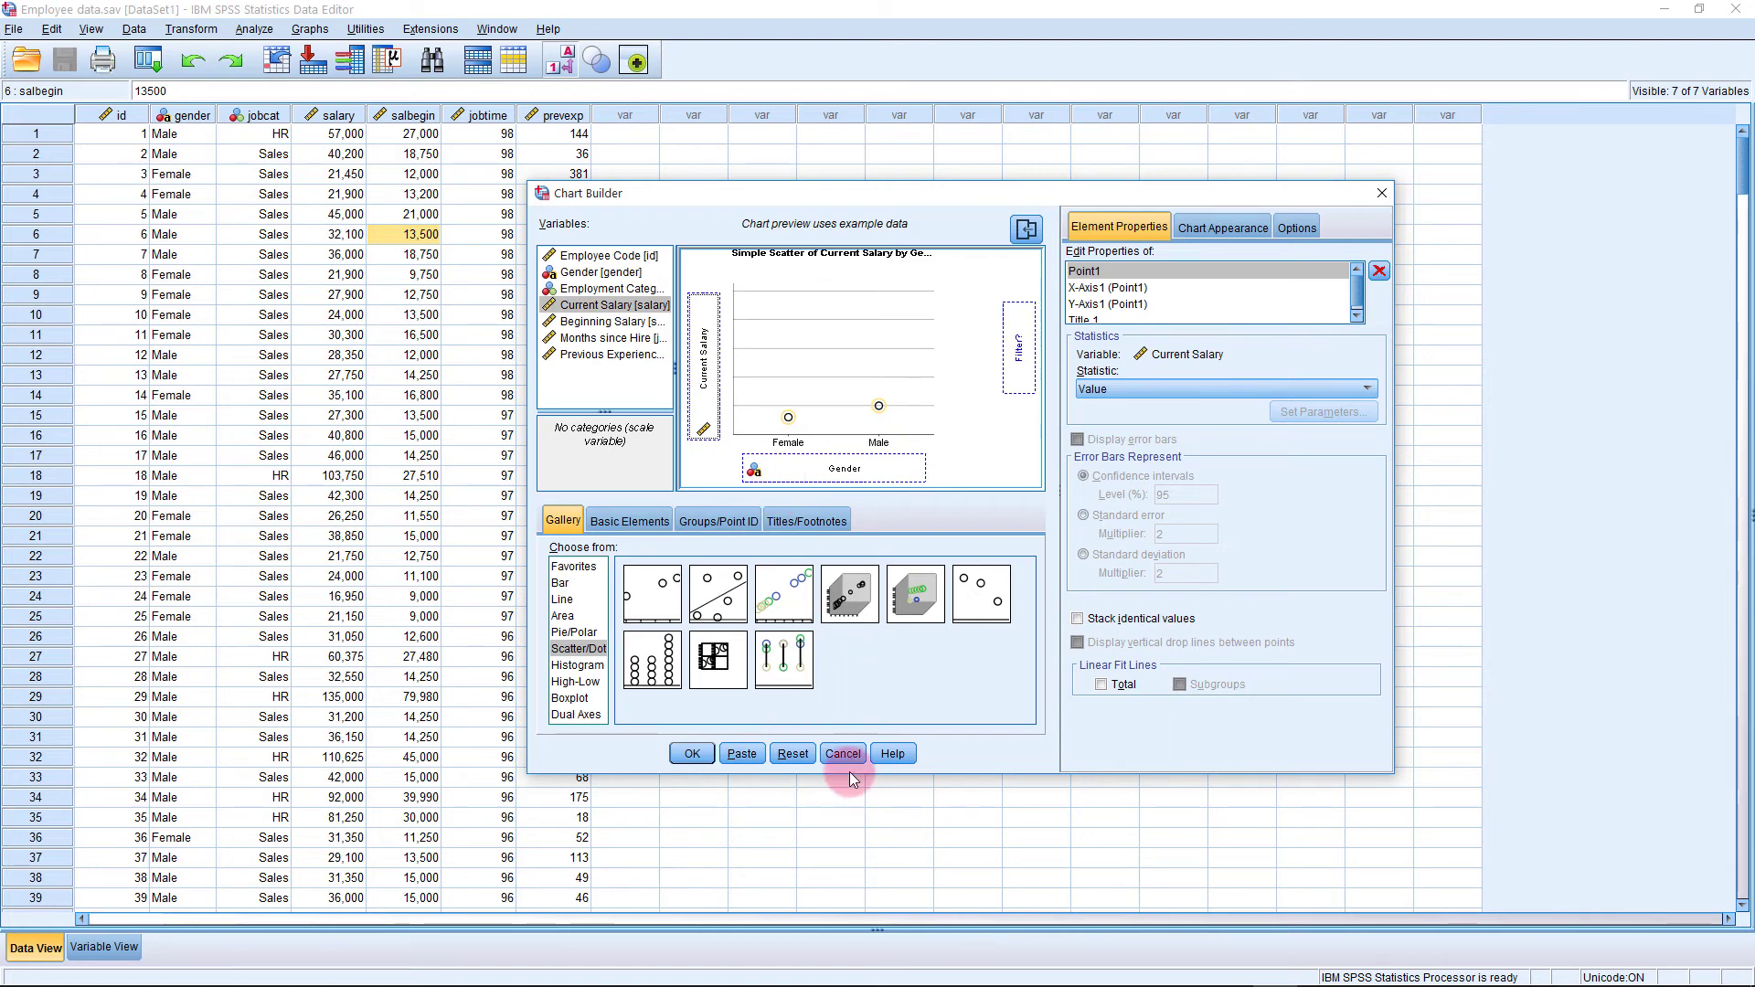
click(694, 754)
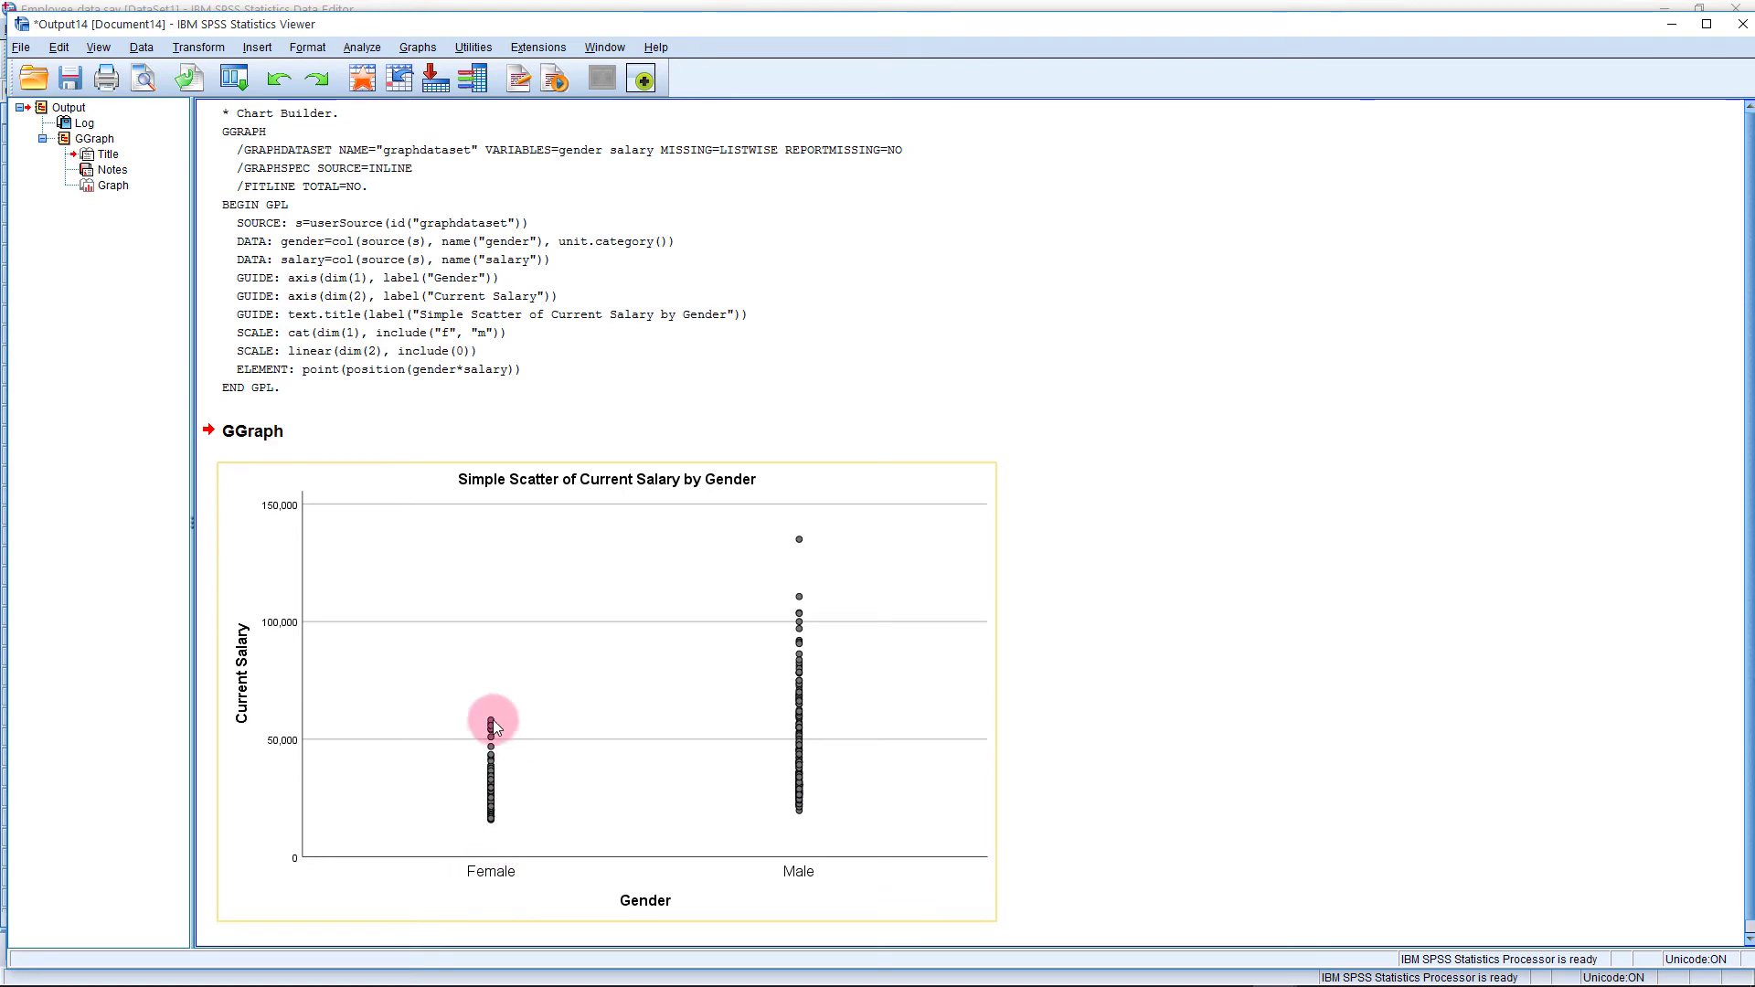
- Open the Current Salary by Gender scatter plot in the Chart Editor, transpose its axes, and close the editor
double_click(498, 601)
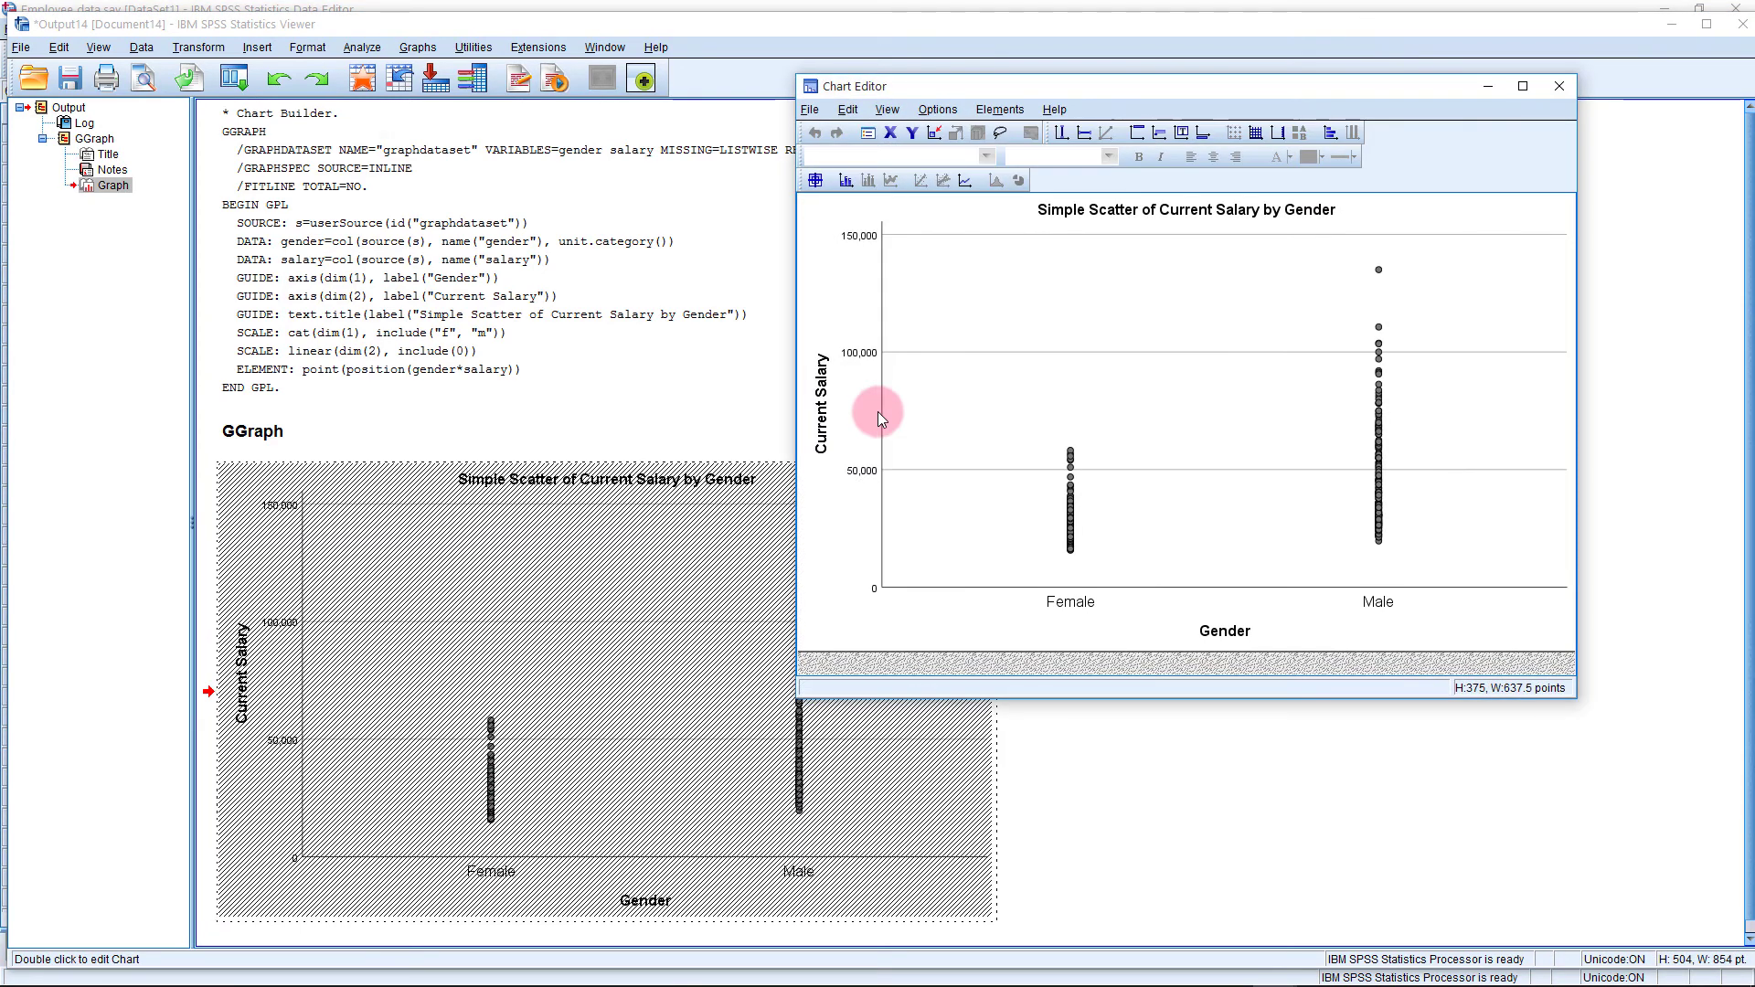
click(1330, 133)
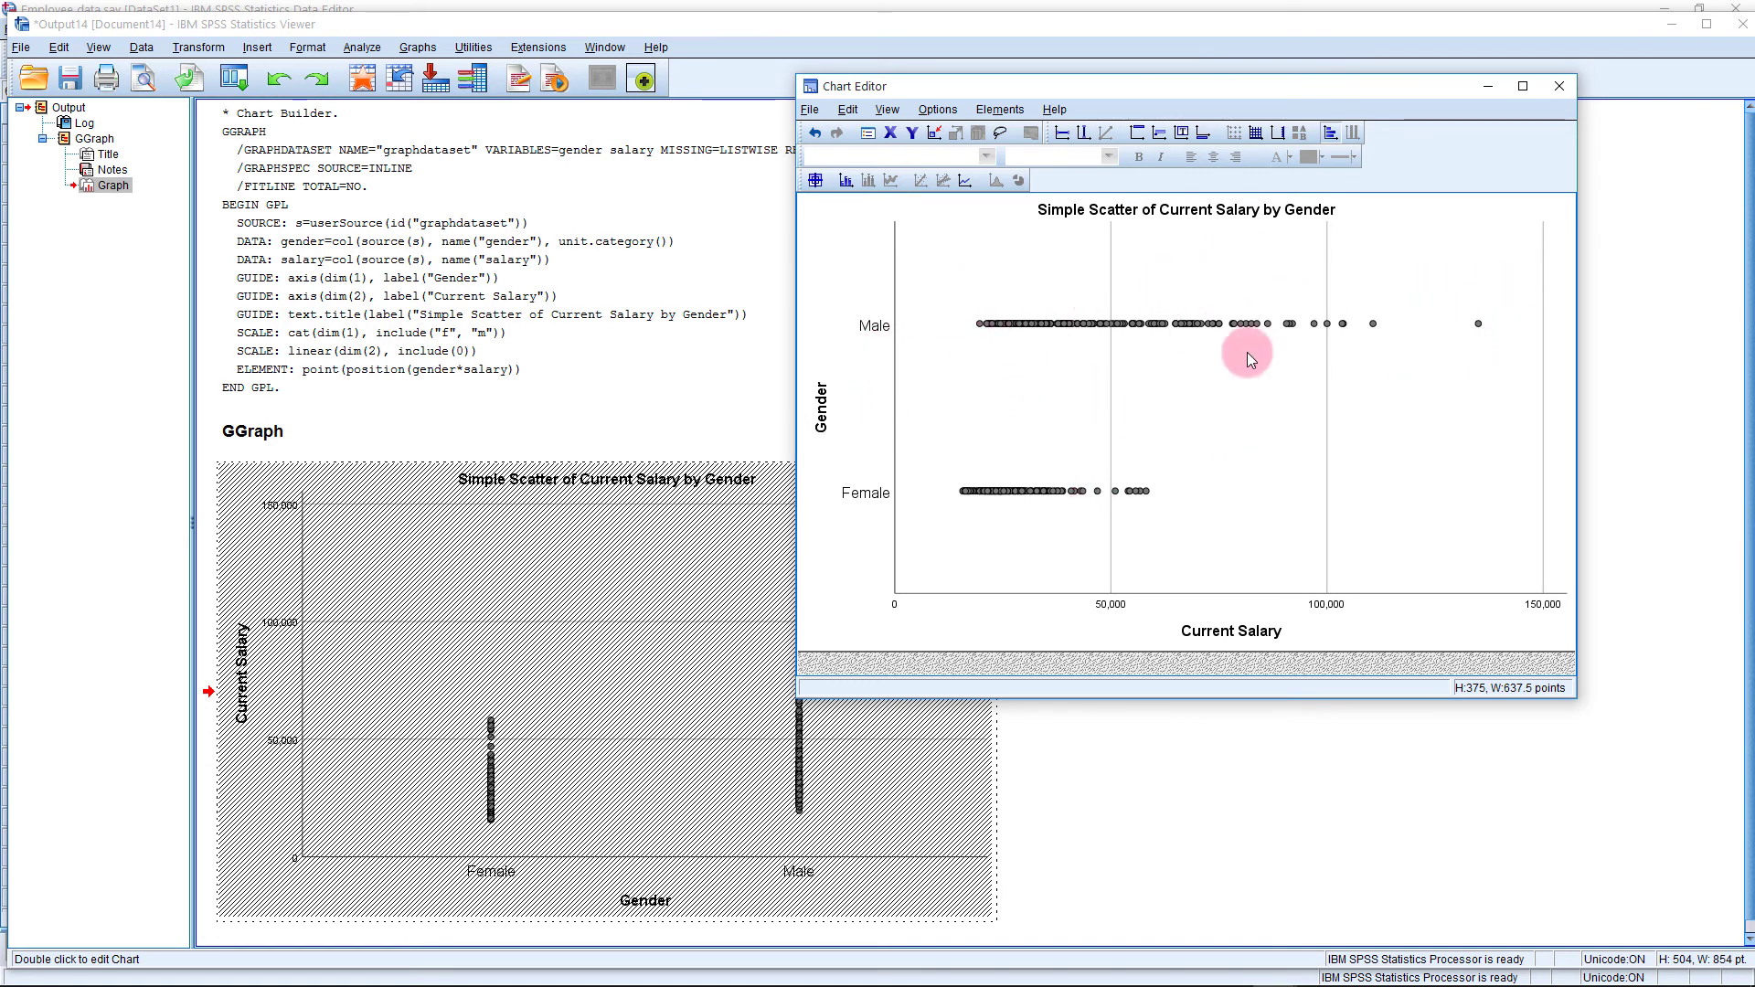
click(1559, 86)
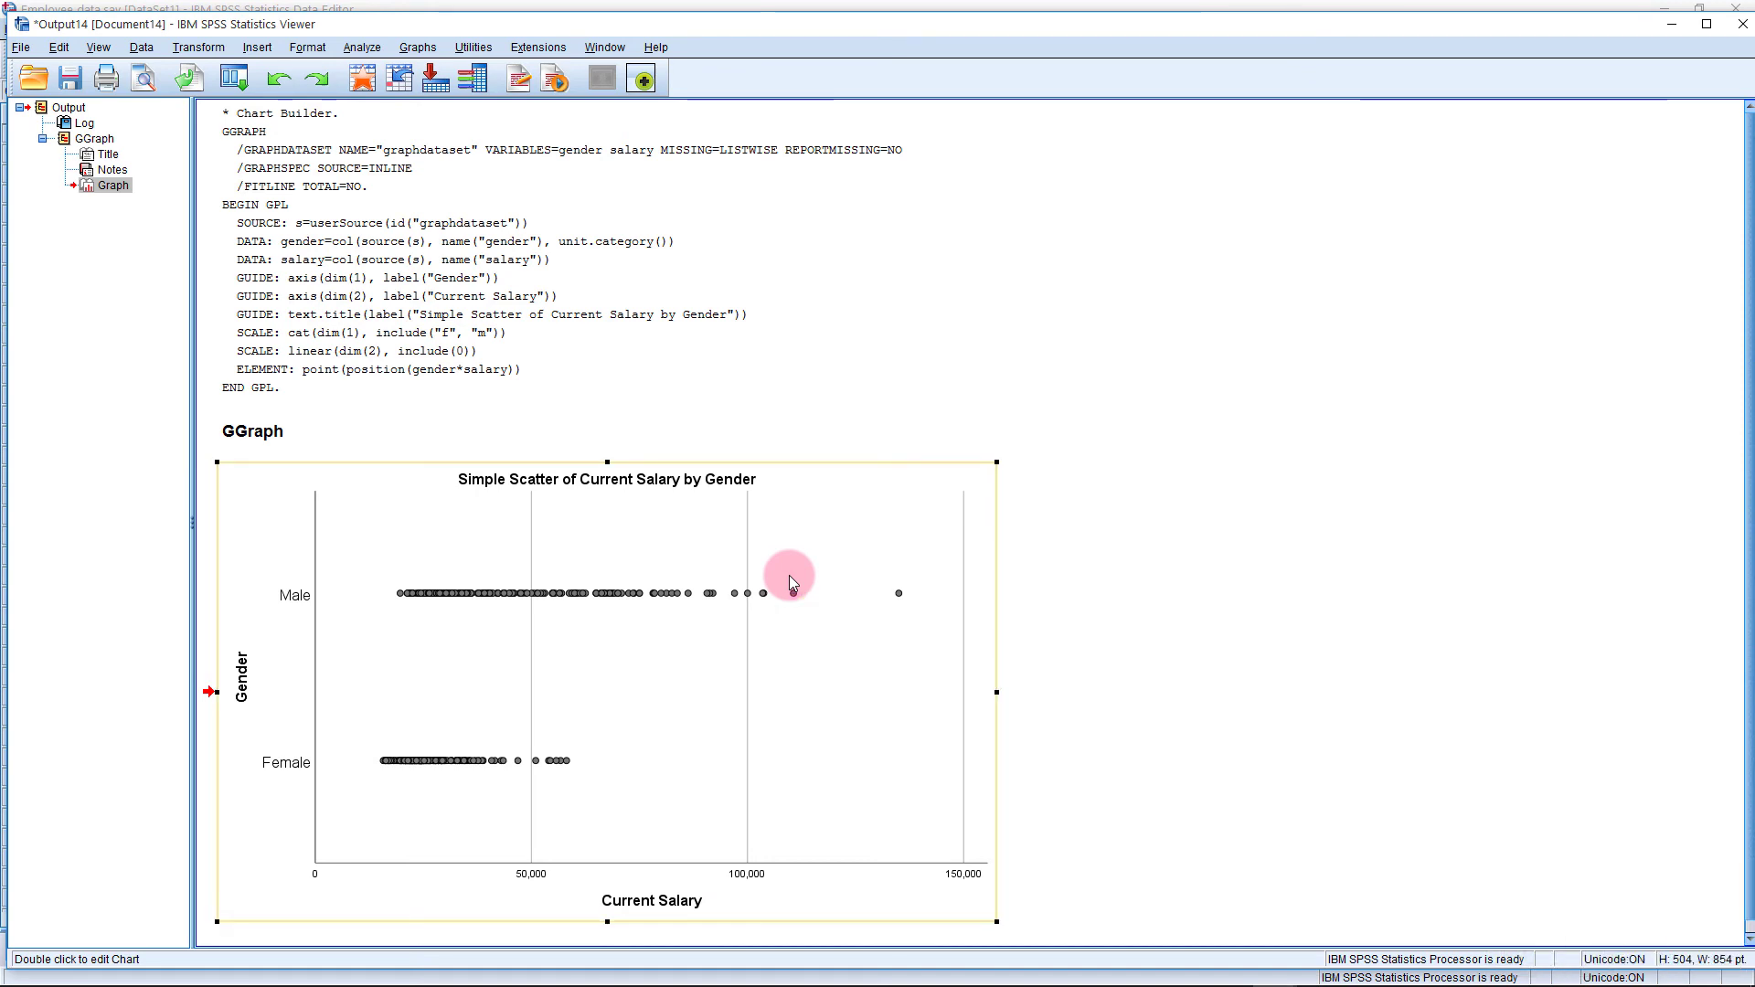
- Close the output viewer without saving the scatter plot of Current Salary by Gender
click(1744, 28)
click(882, 530)
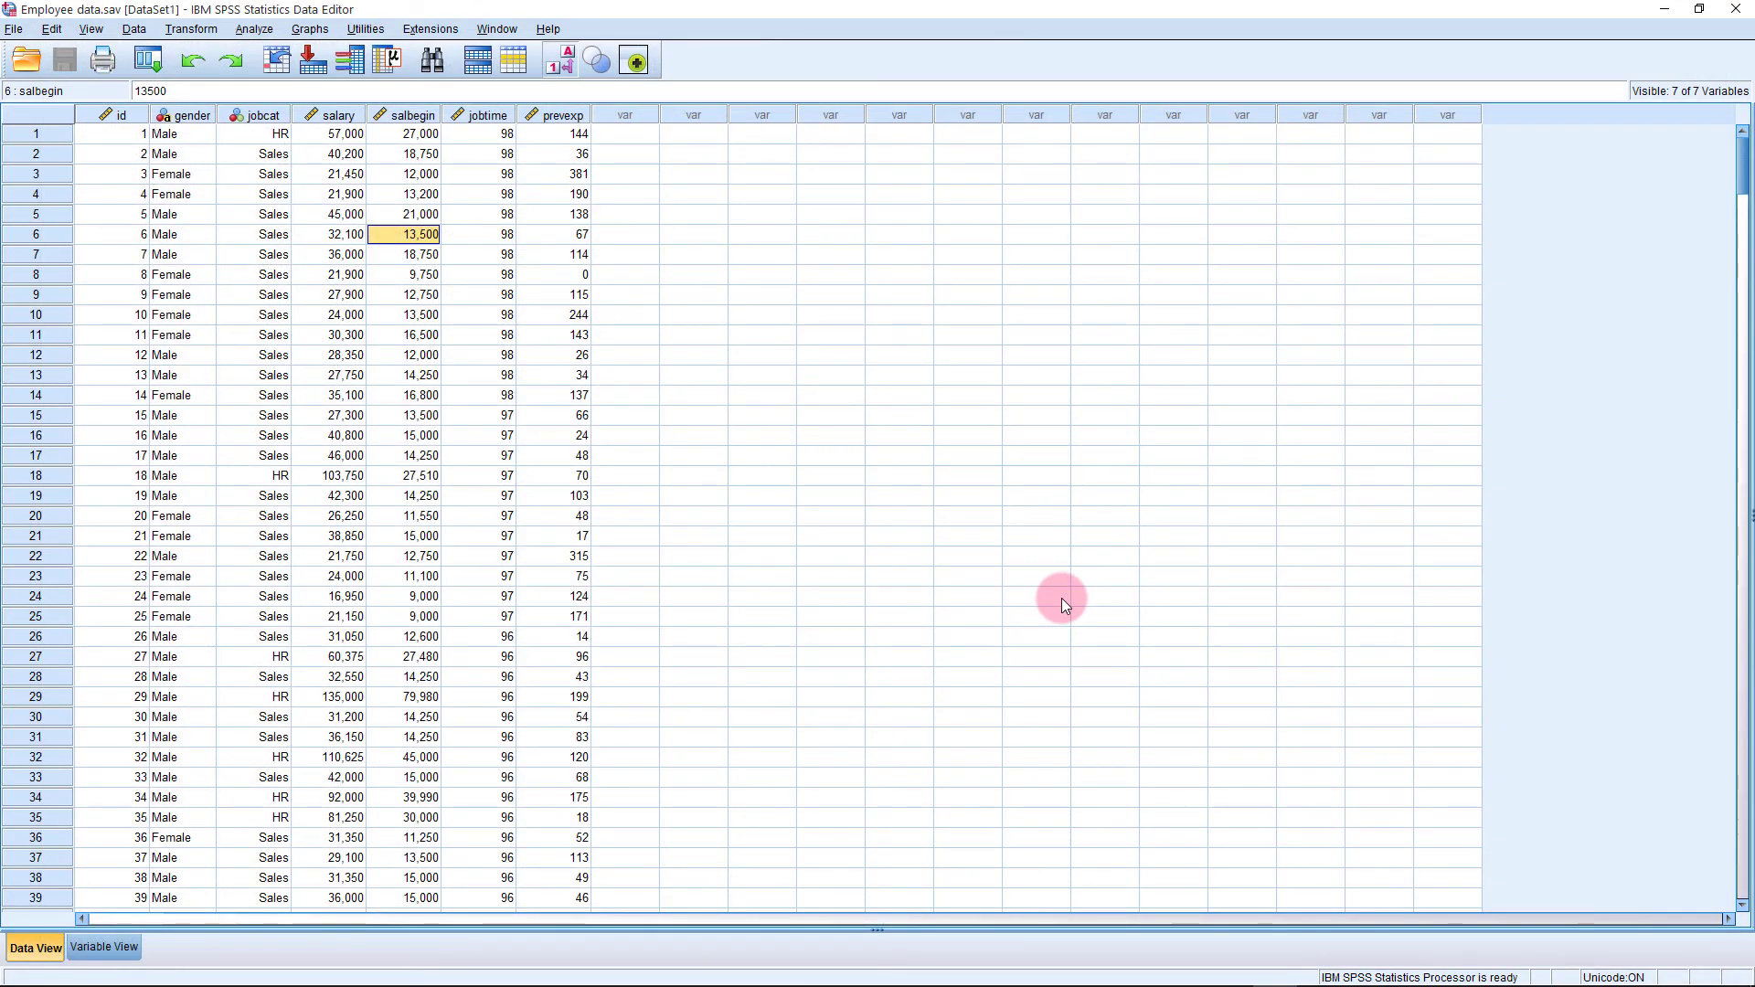